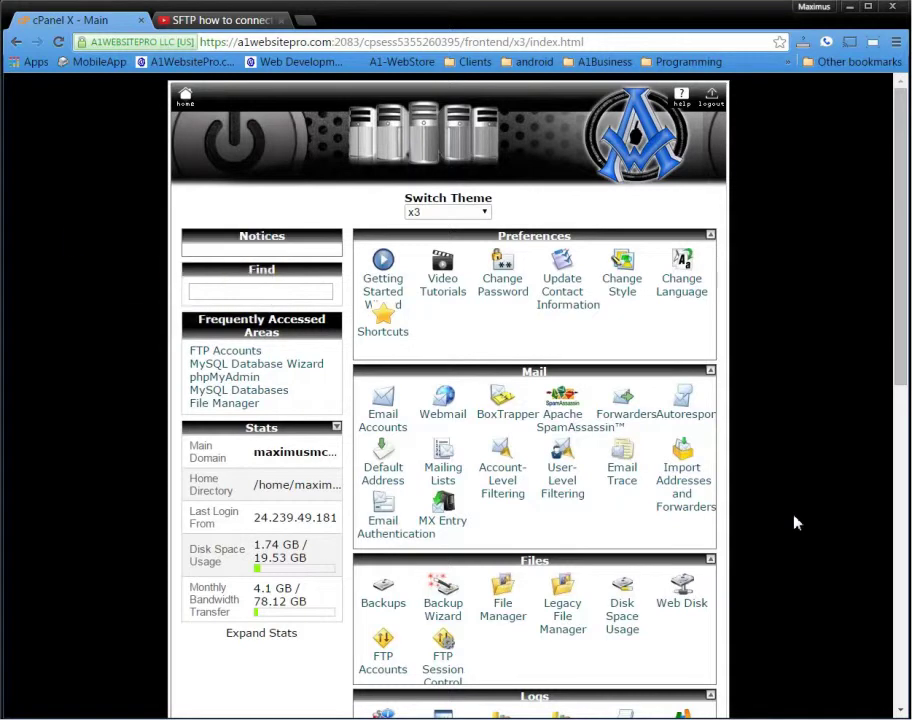
Step: Open a blank new Chrome tab beside the cPanel X main page
click(307, 21)
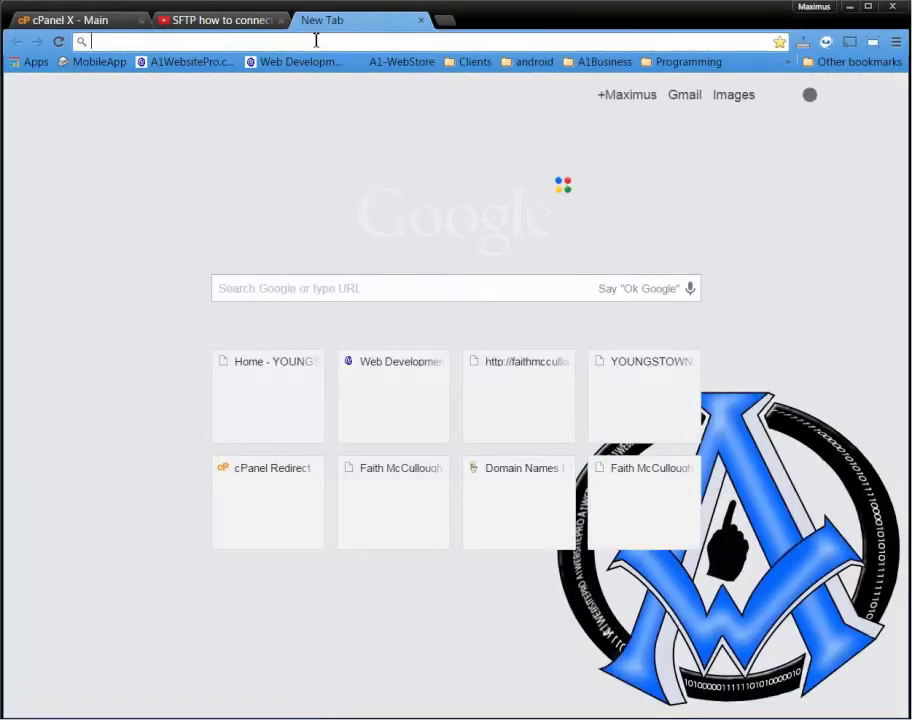
Step: Search Google for 'opencart' and go to OpenCart's Download page
text(opencart)
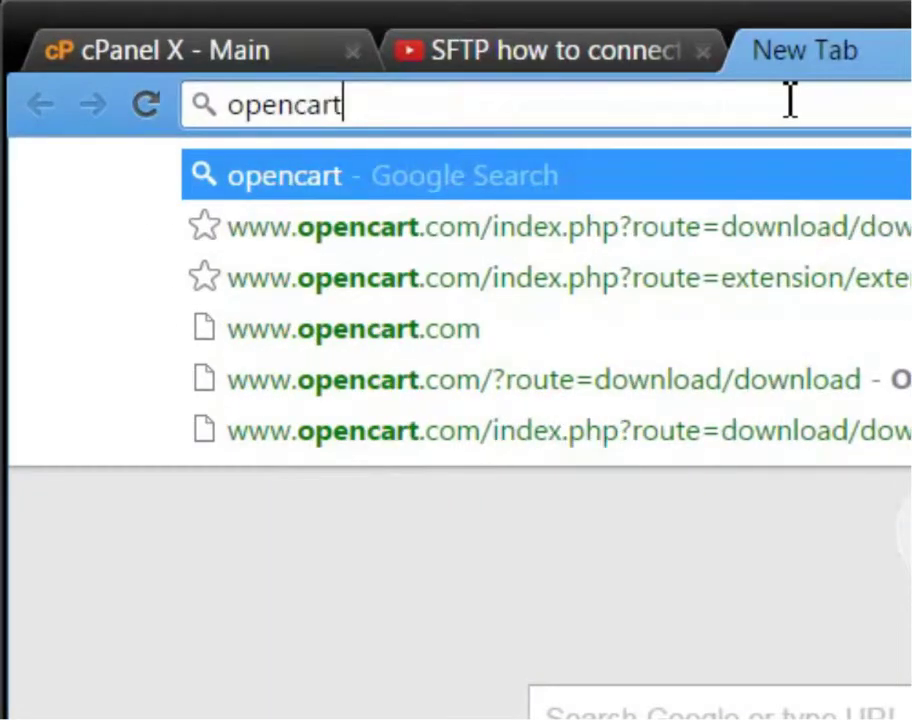
key(Return)
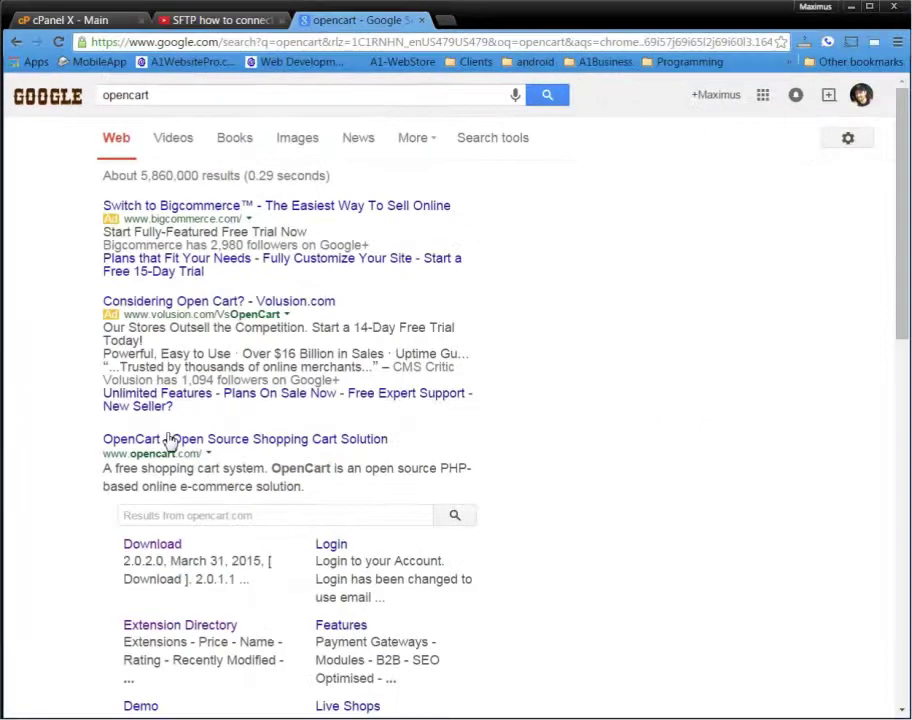
click(158, 547)
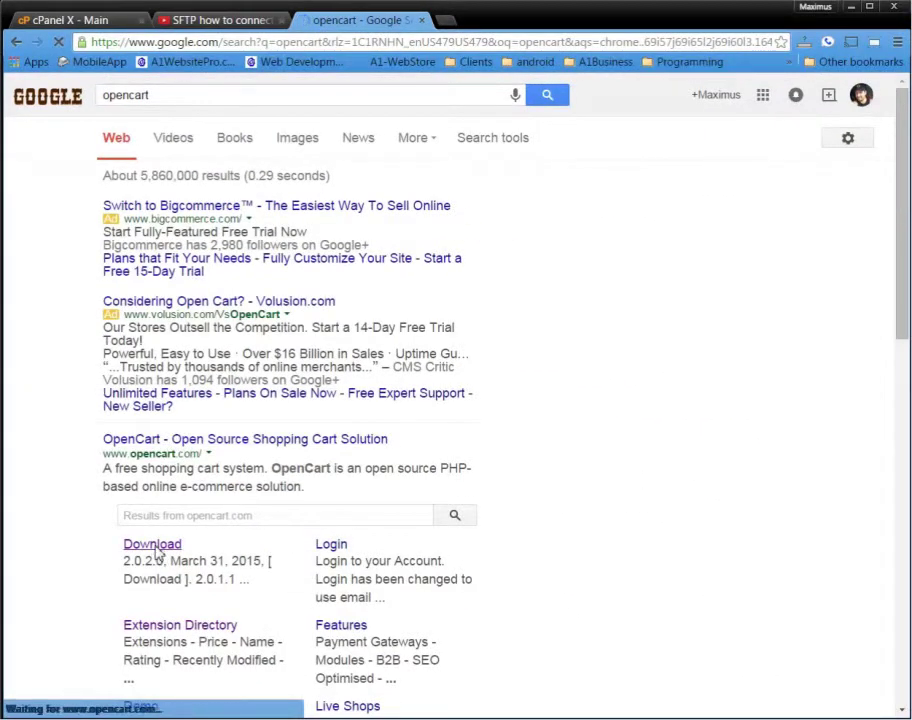
drag(286, 403, 207, 401)
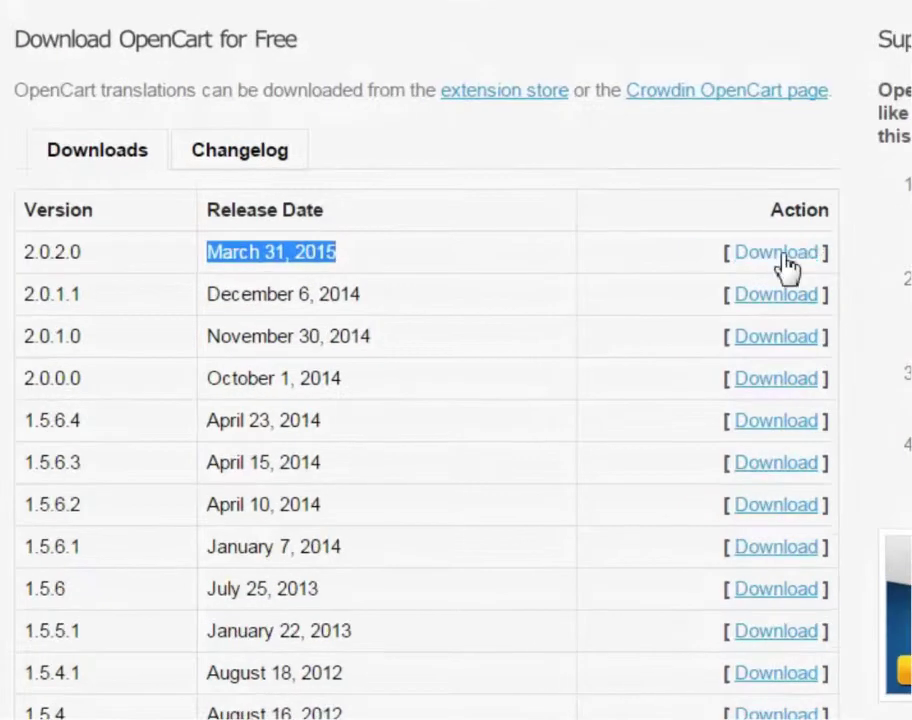
Step: Download the OpenCart 2.0.2.0 zip and save it to the Downloads folder
click(777, 253)
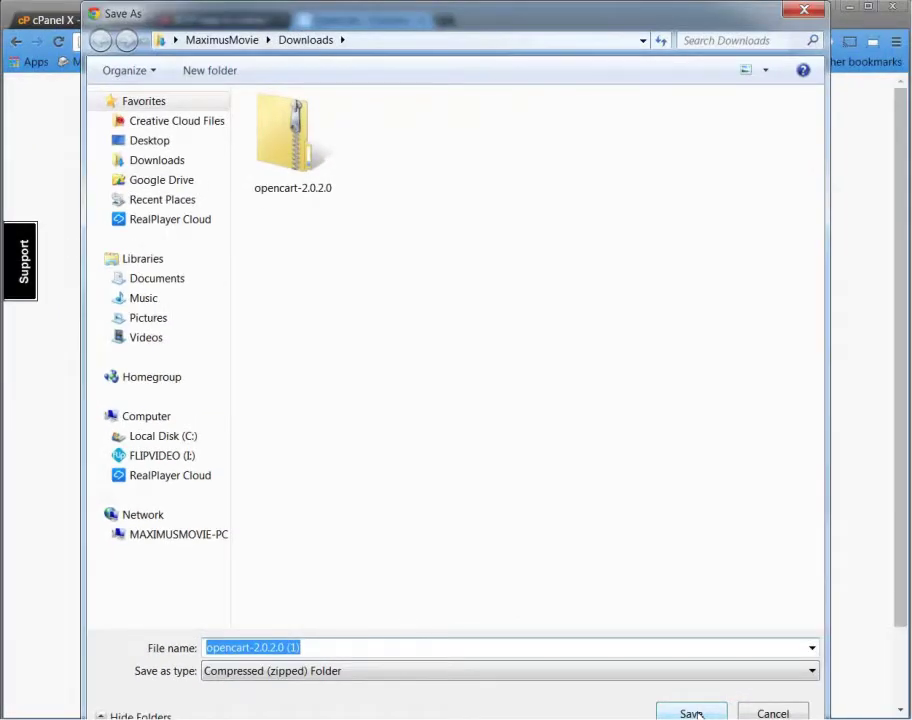
click(694, 713)
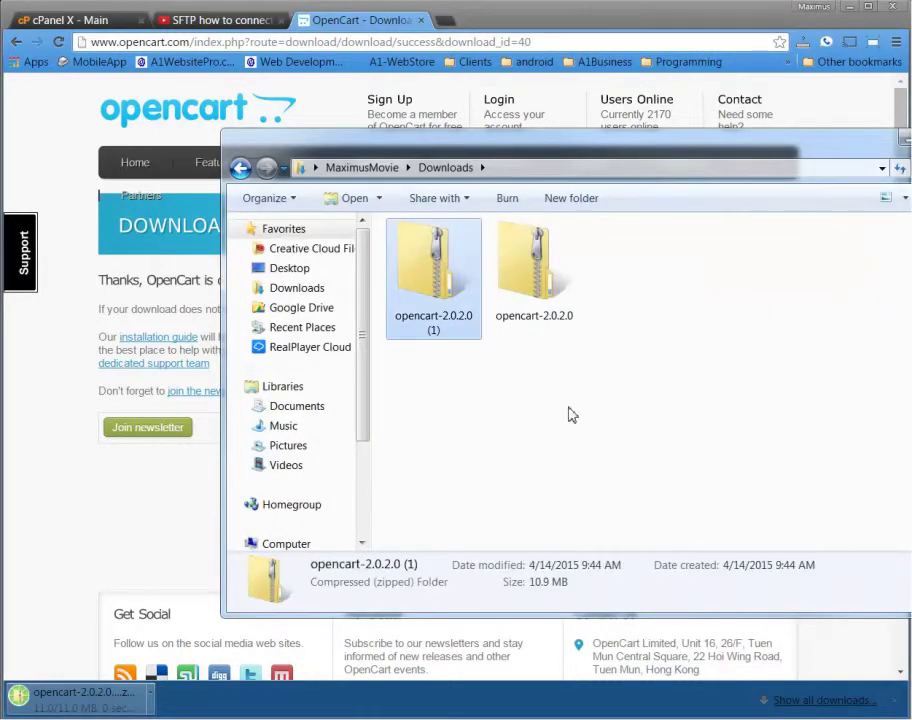
Step: Delete the duplicate 'opencart-2.0.2.0 (1)' zip and extract opencart-2.0.2.0 into its own Downloads folder
key(Delete)
click(545, 433)
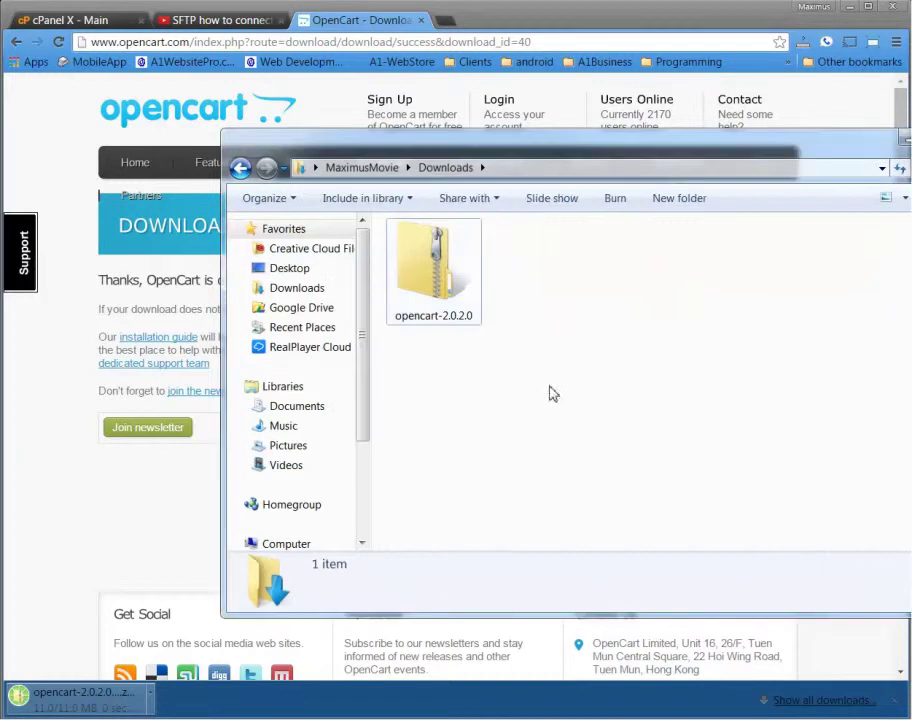
double_click(432, 272)
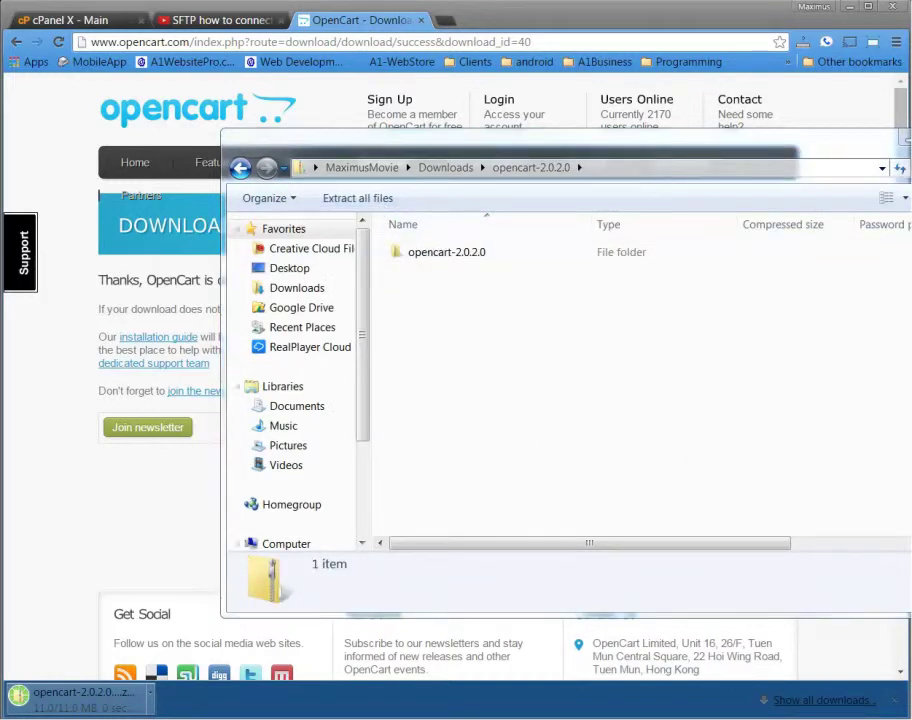
drag(459, 364, 672, 152)
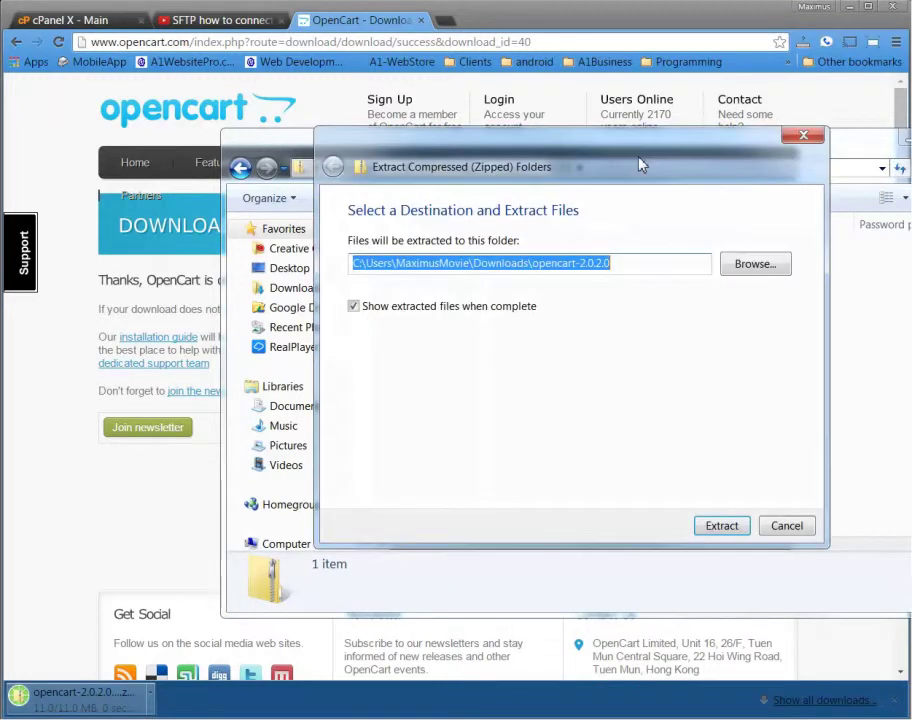
click(725, 532)
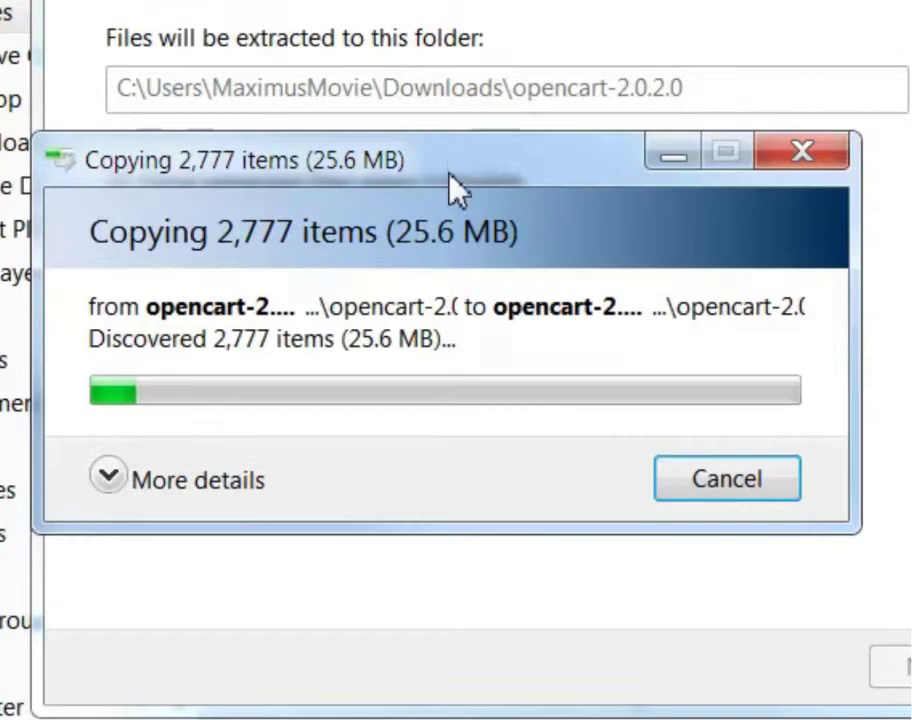
drag(387, 159, 22, 88)
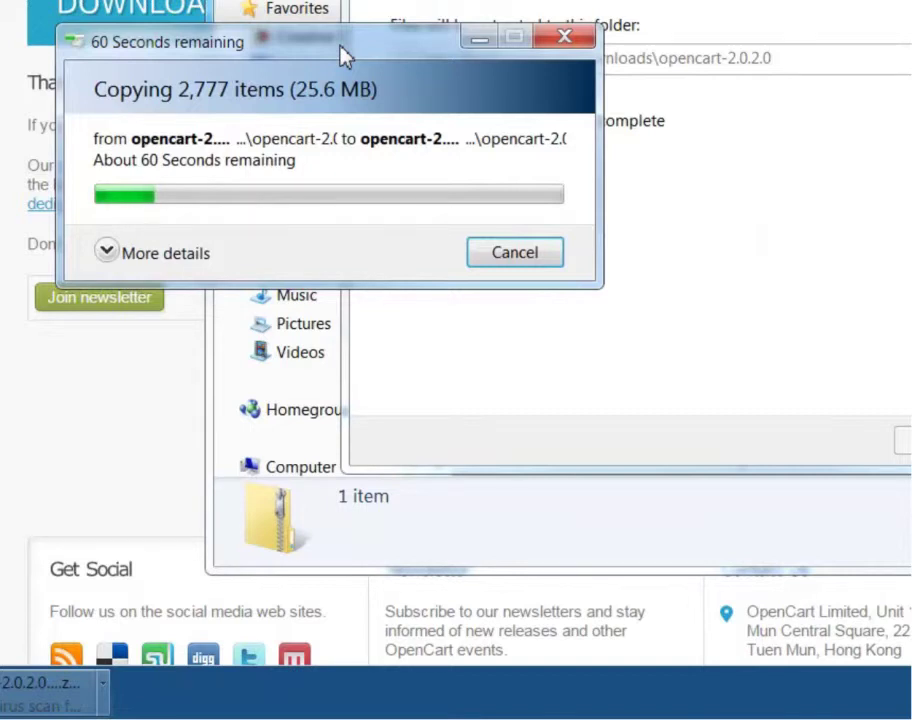
drag(342, 55, 807, 96)
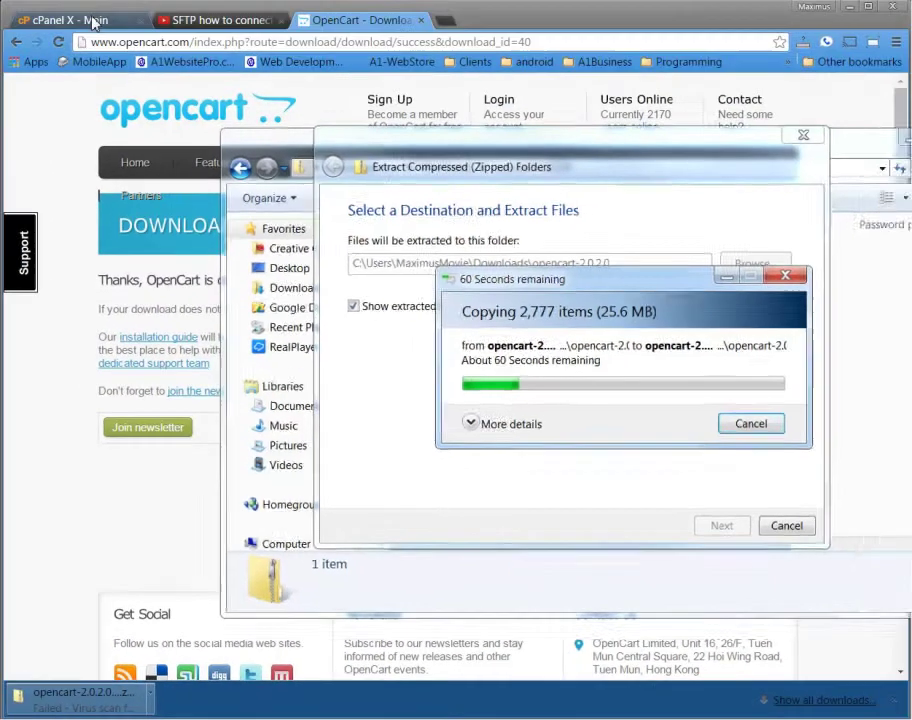
click(93, 22)
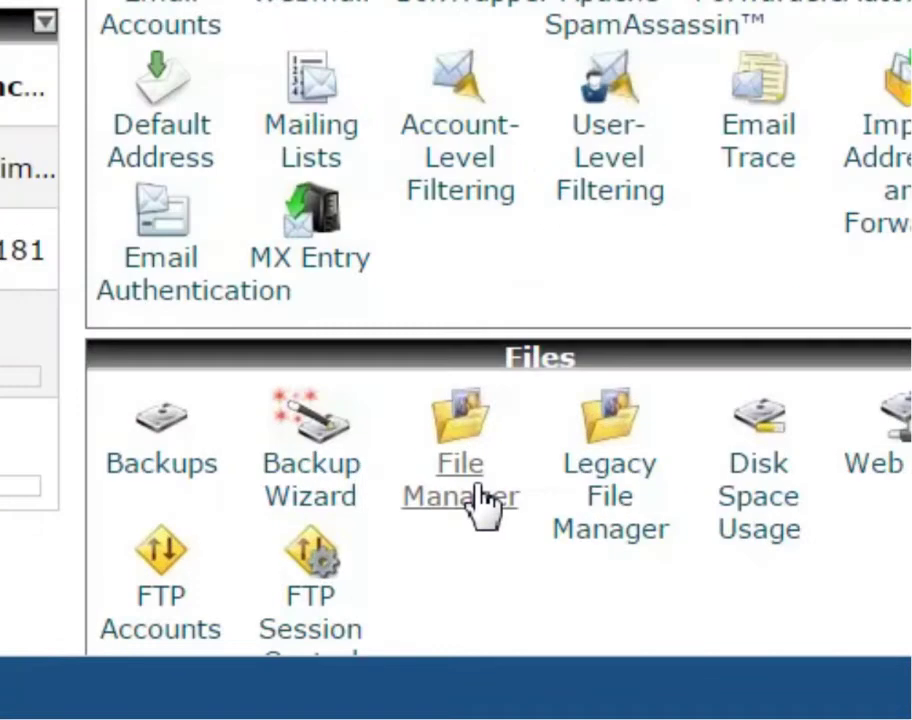
Step: Open cPanel File Manager on the Web Root, and load the website in a new tab
click(485, 505)
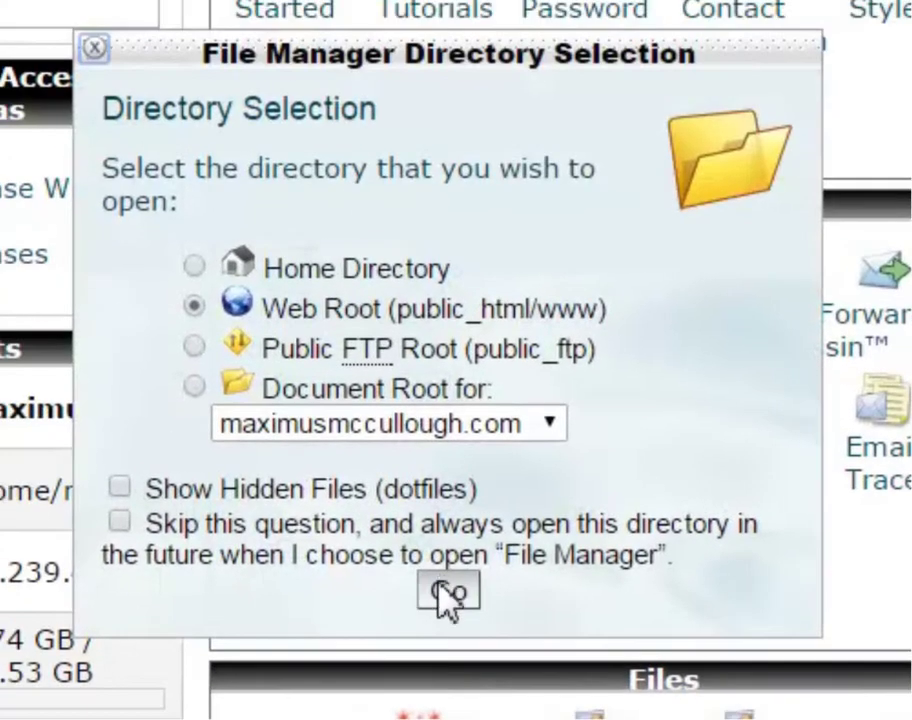
click(447, 594)
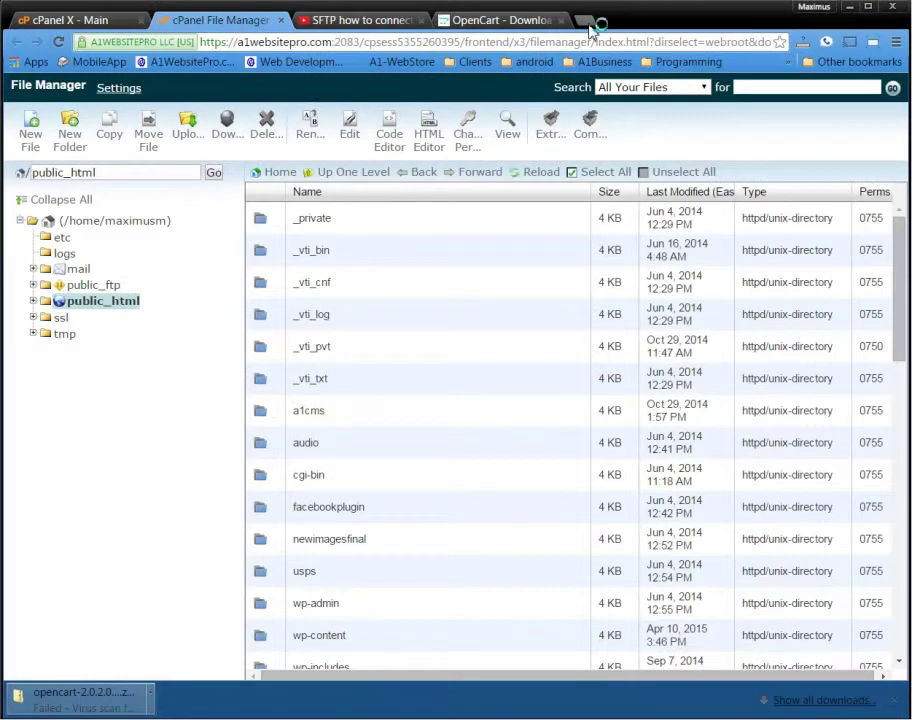
click(592, 18)
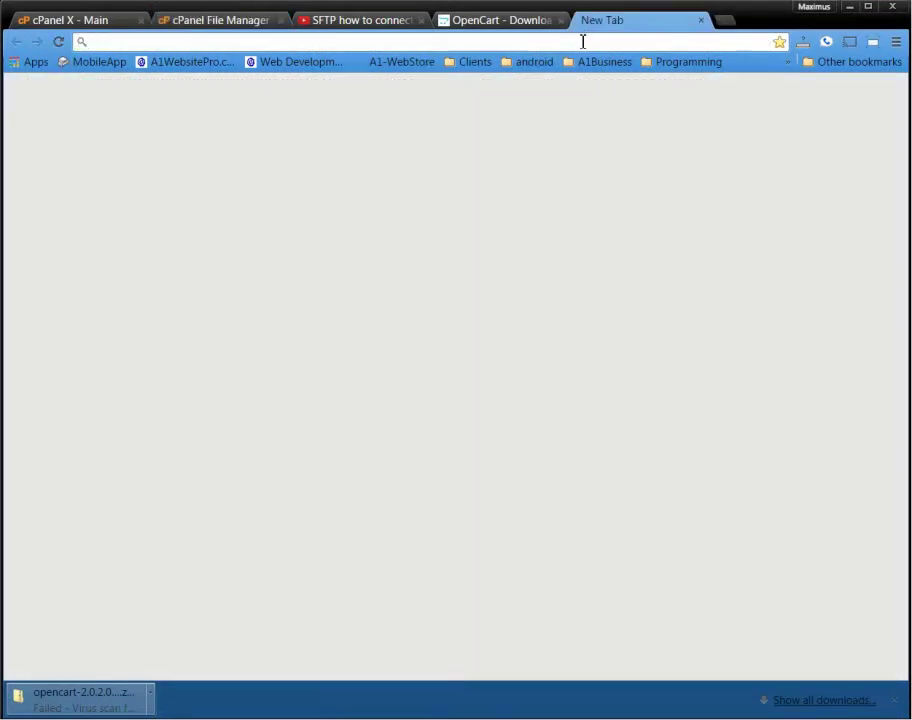
text(maximus)
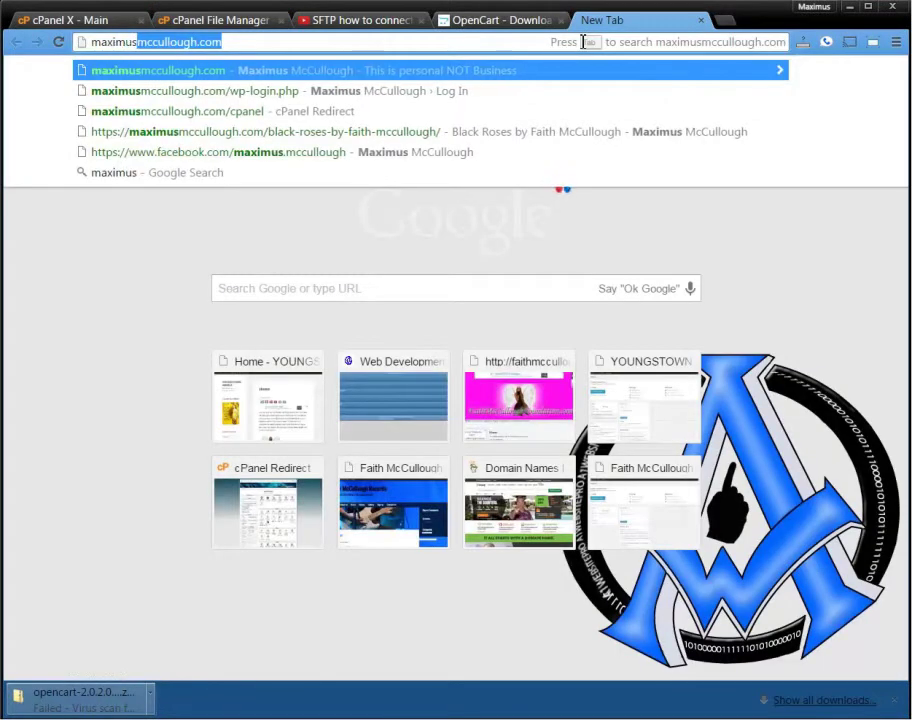
key(Return)
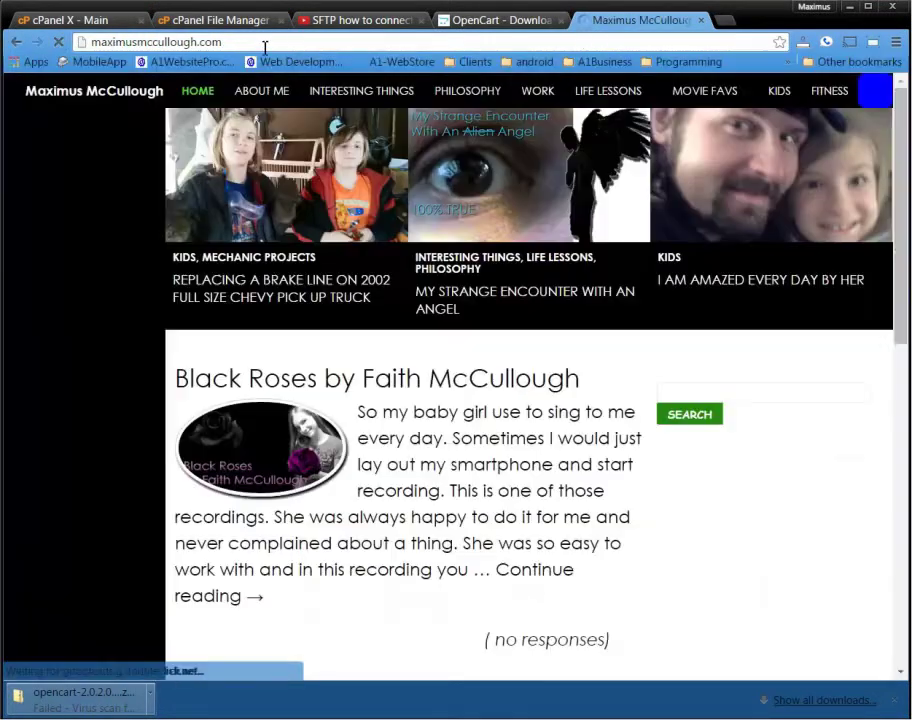
click(263, 42)
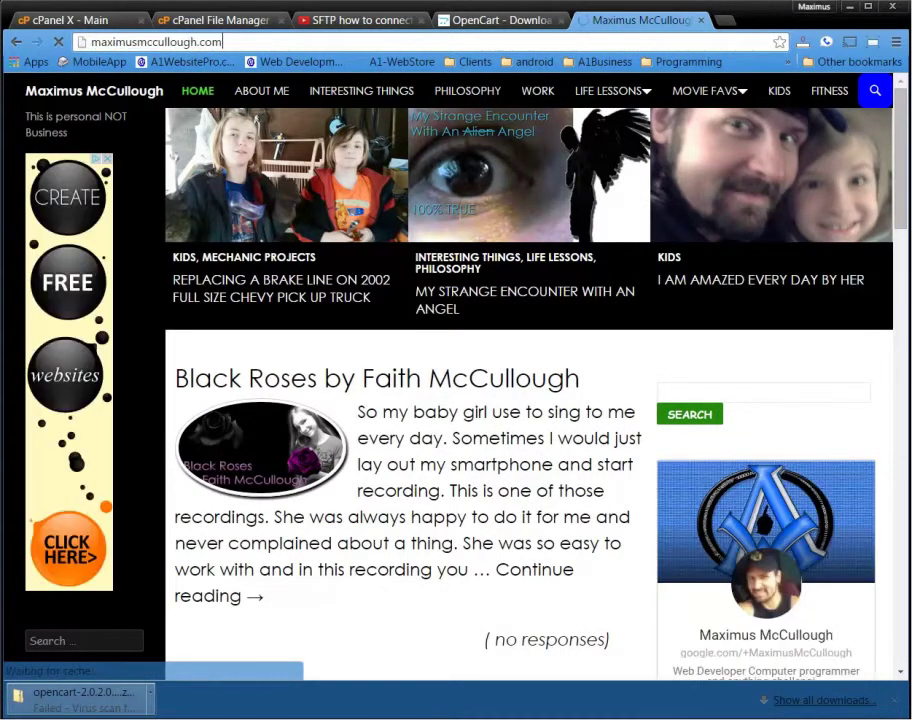
Step: Open the inner extracted opencart-2.0.2.0 folder, then return to the public_html listing
click(43, 22)
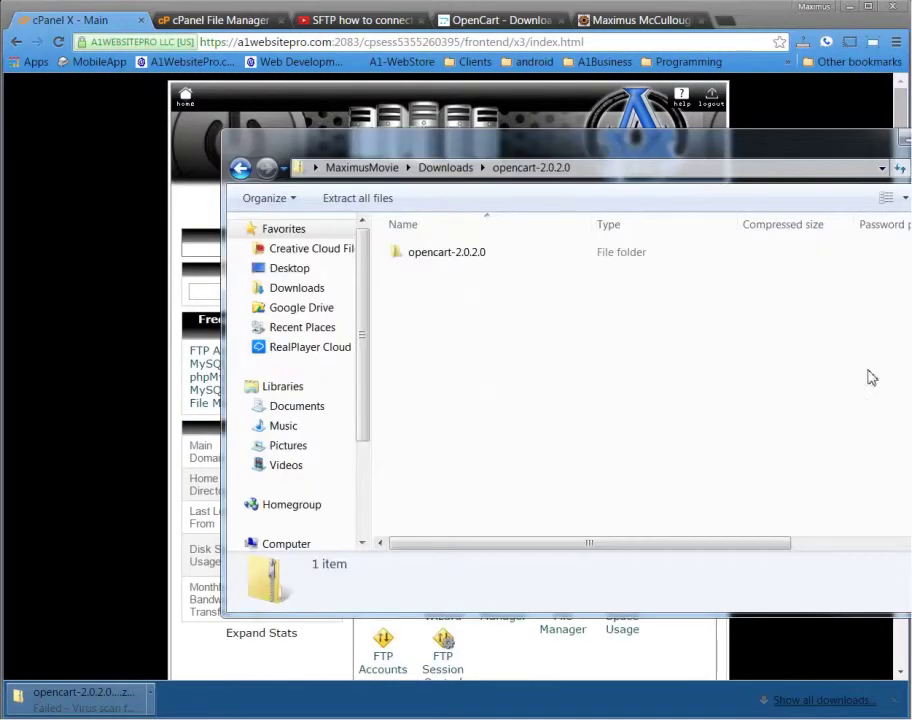
double_click(443, 254)
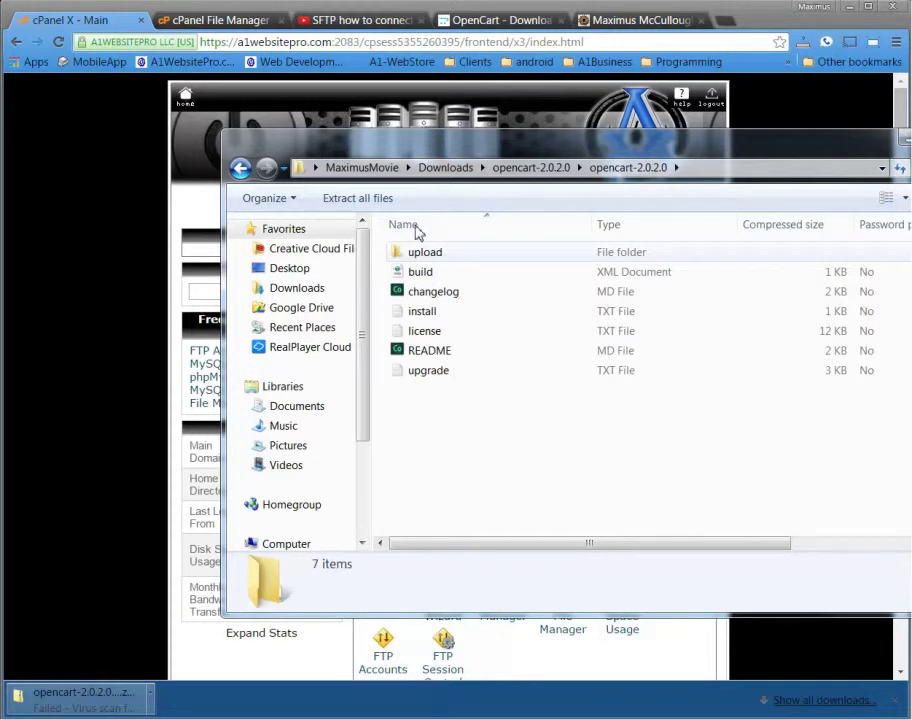
click(193, 21)
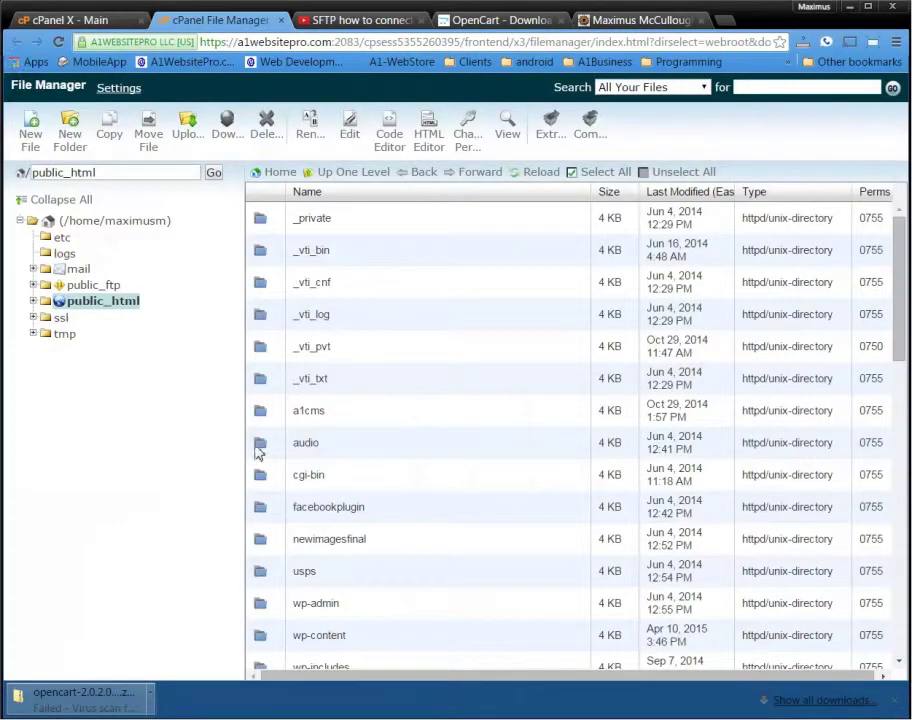
Step: Create a new folder named 'opencart' inside /public_html
scroll(378, 502, down, 3)
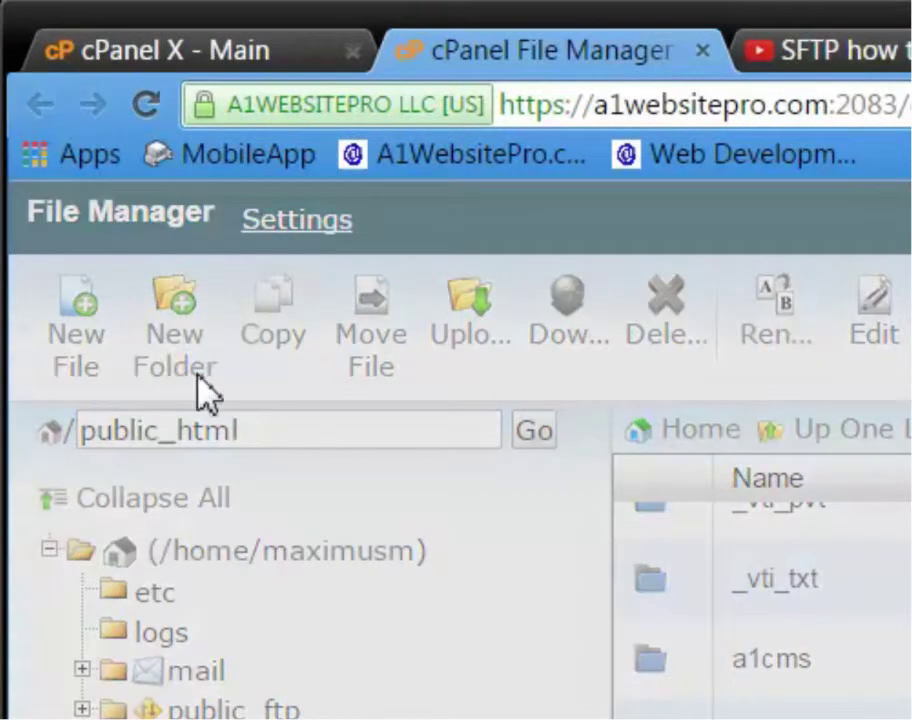
click(113, 221)
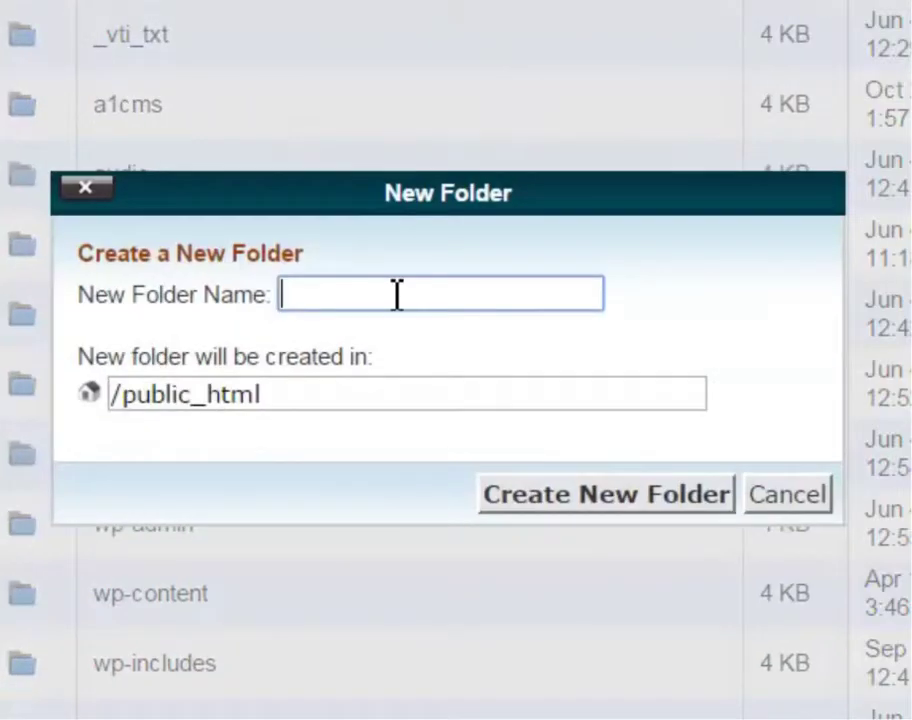
click(421, 287)
text(open)
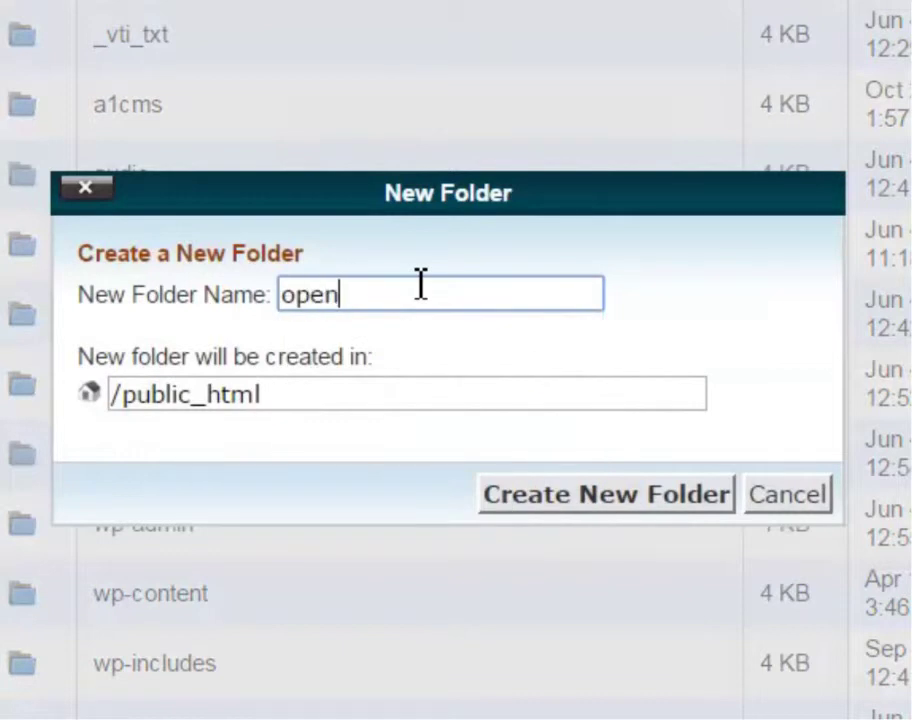
text(cart)
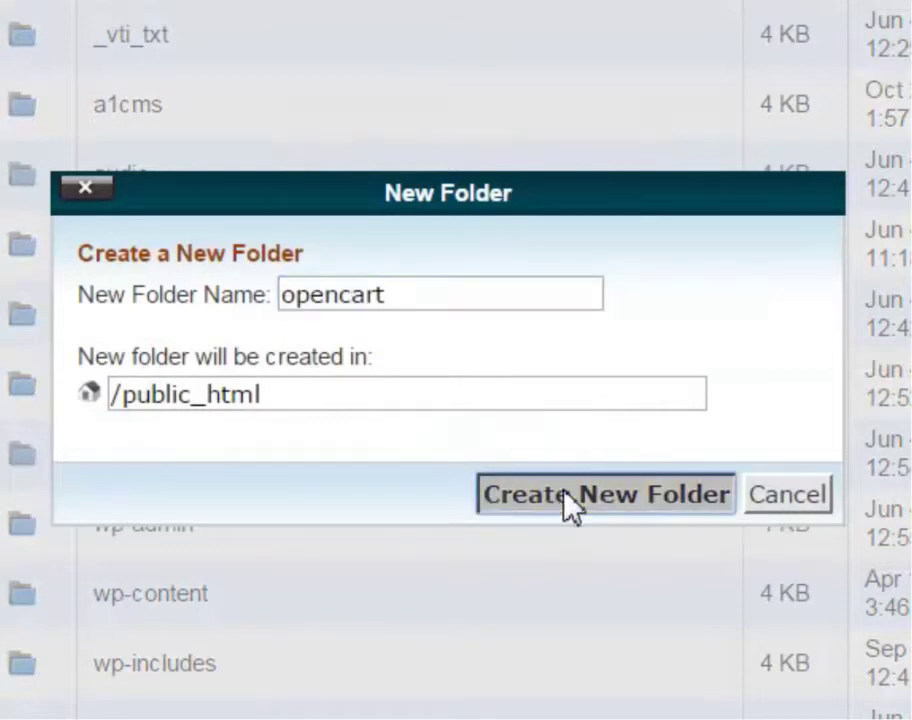
click(570, 505)
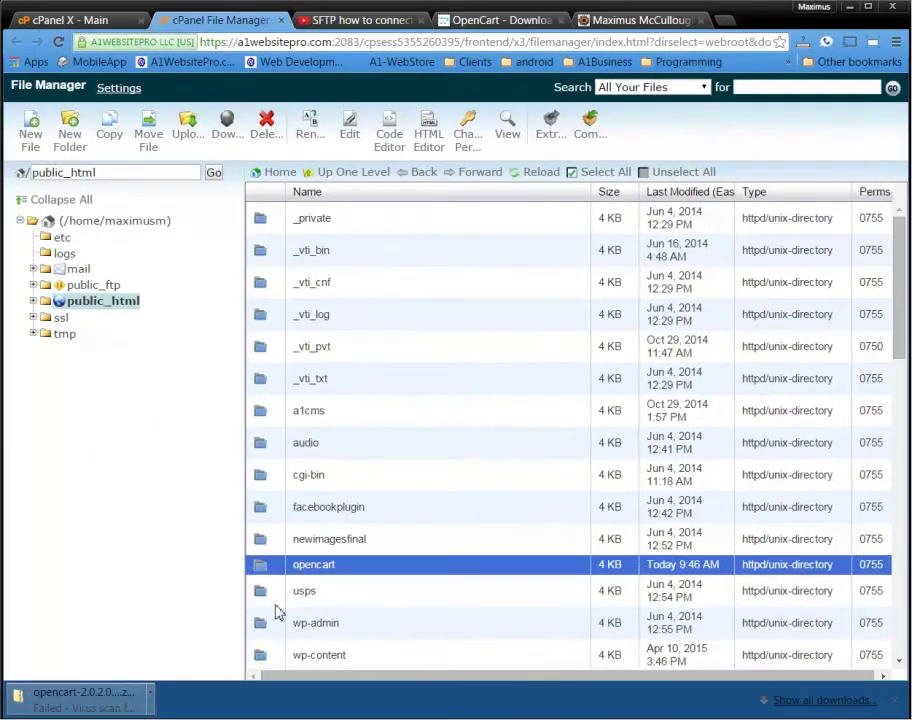
Step: Quickconnect to the site's host with the account username, password and port 22
click(261, 570)
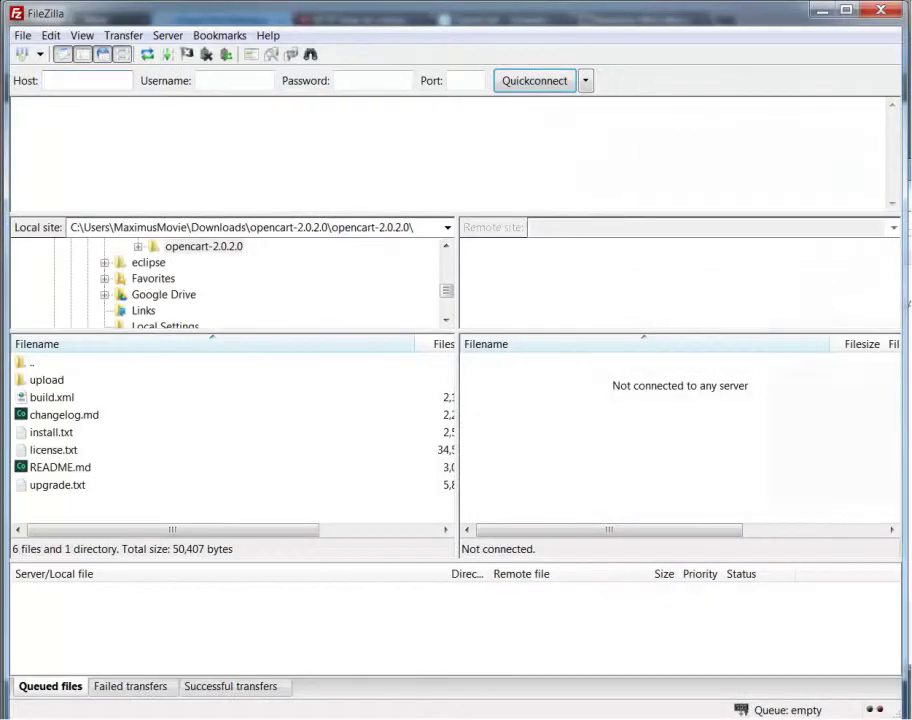
click(112, 82)
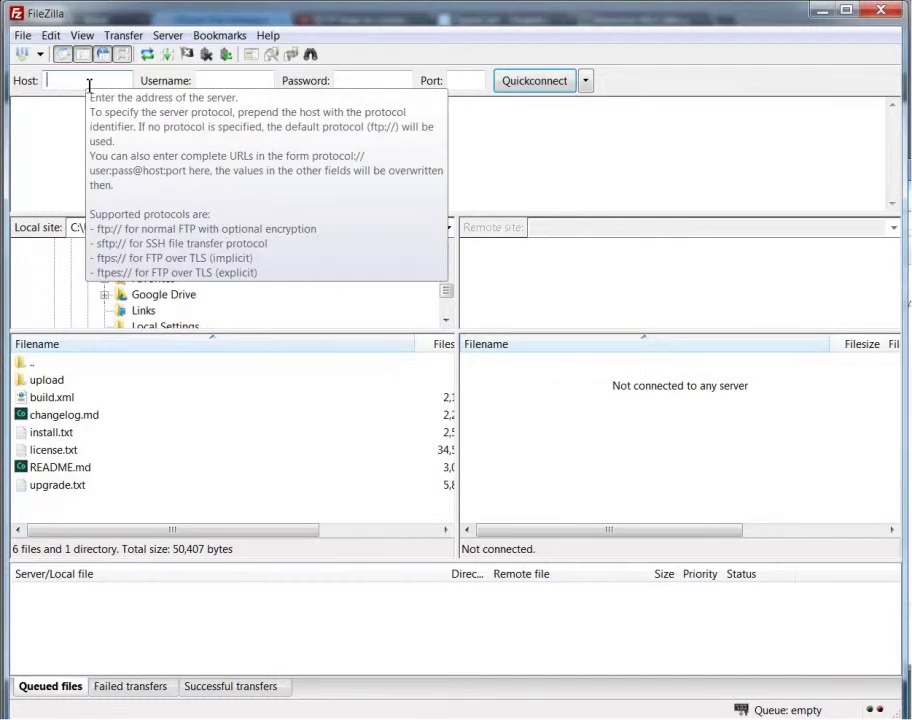
text(ma)
text(ximus)
text(mccullough.com)
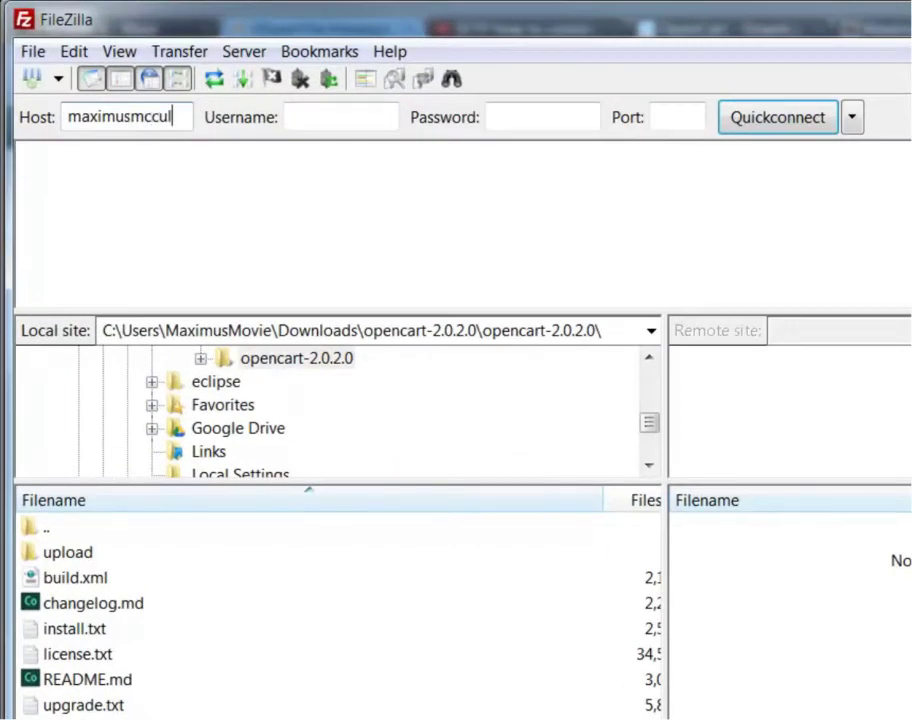
click(292, 116)
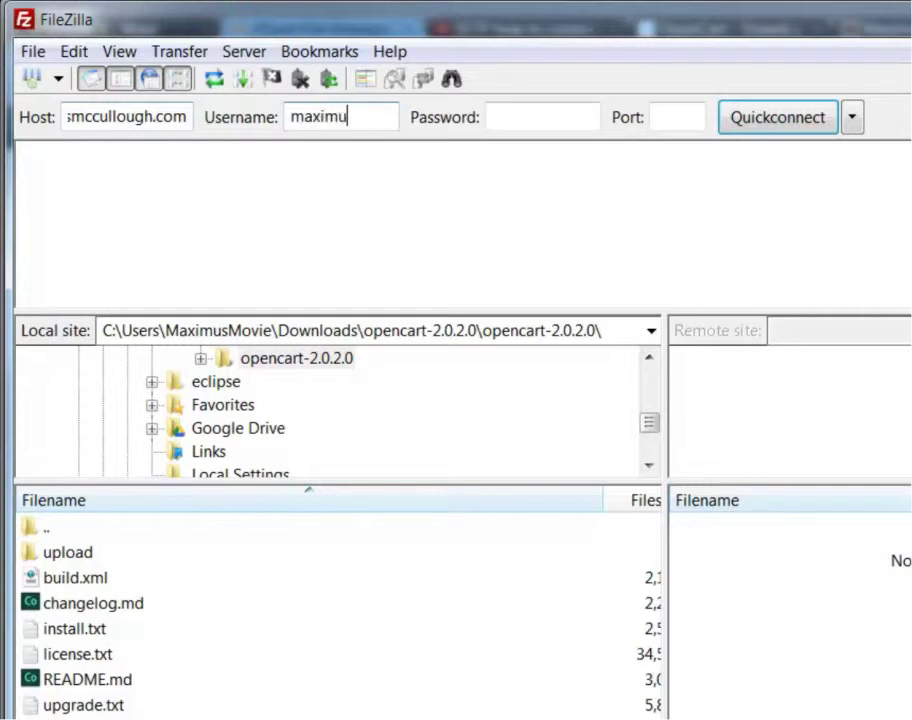
click(493, 116)
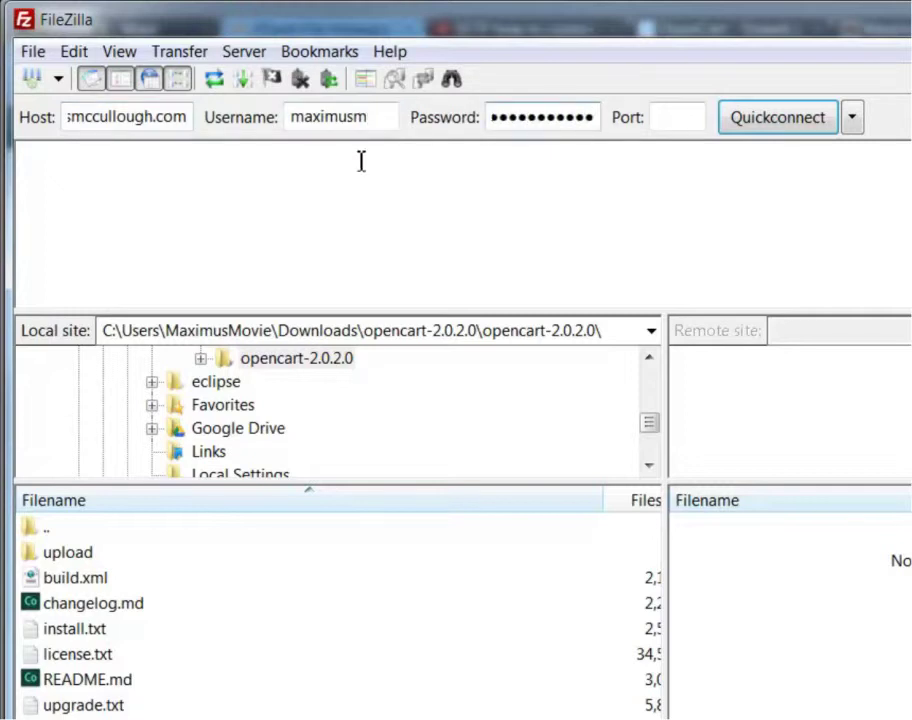
click(686, 116)
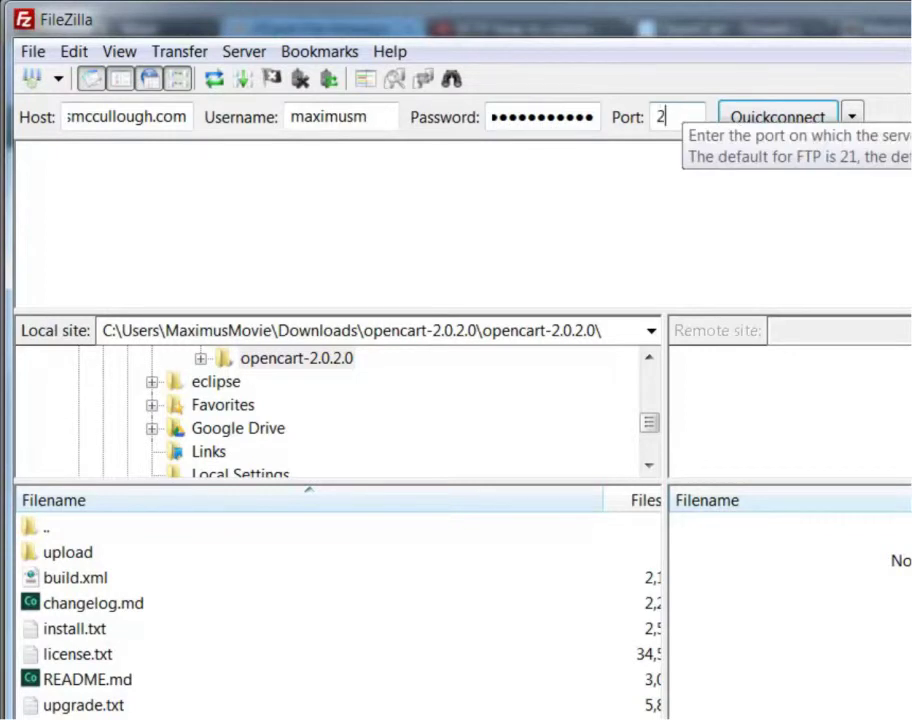
click(789, 122)
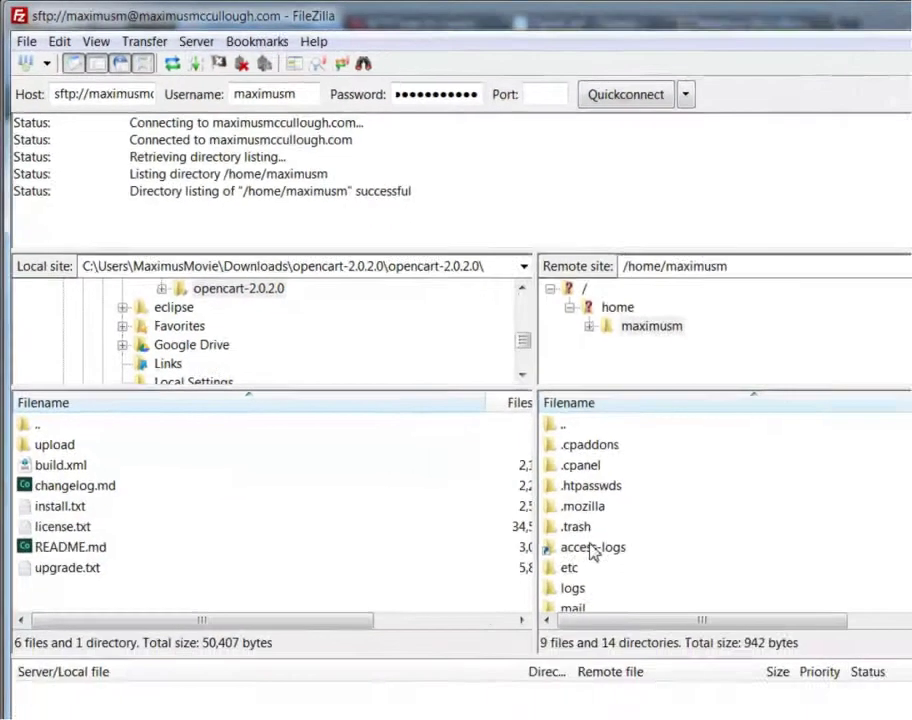
Step: Open /home/maximusm/public_html/opencart in FileZilla's remote pane
click(735, 683)
scroll(519, 467, down, 2)
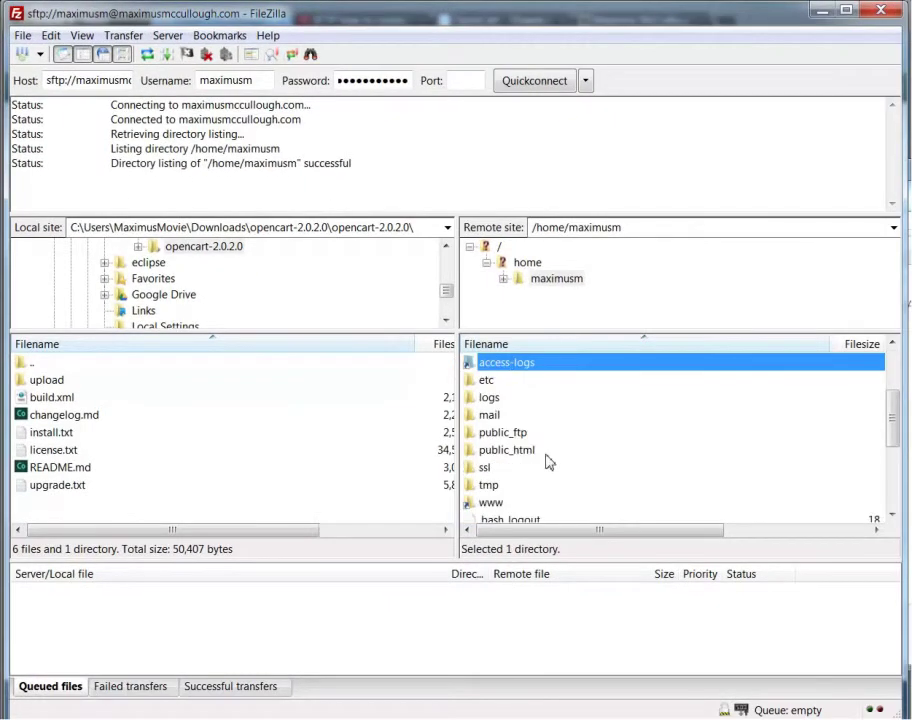
double_click(527, 452)
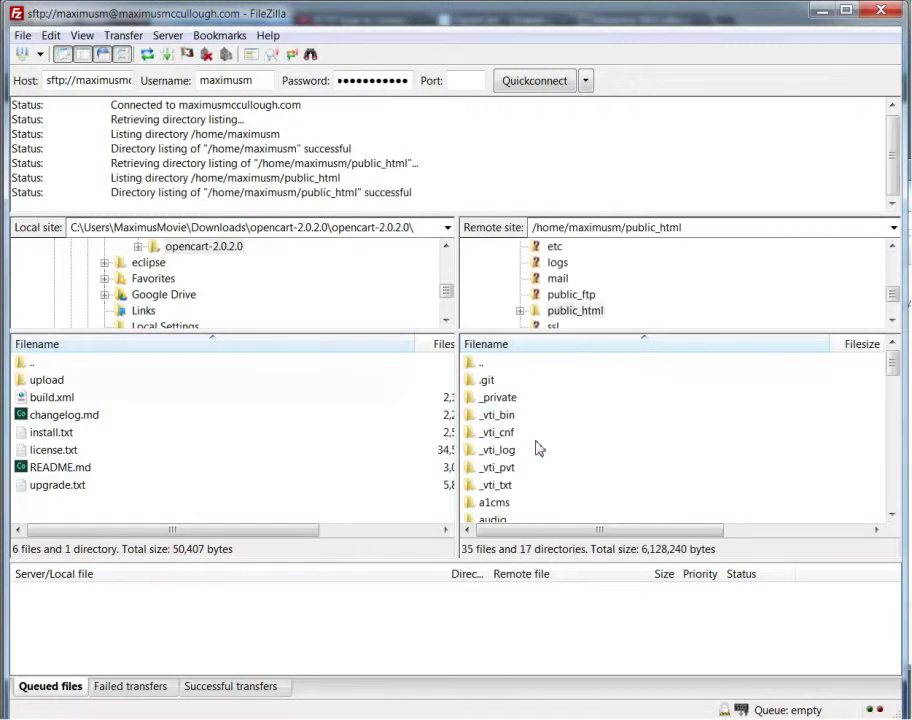
scroll(537, 449, down, 2)
scroll(537, 449, down, 1)
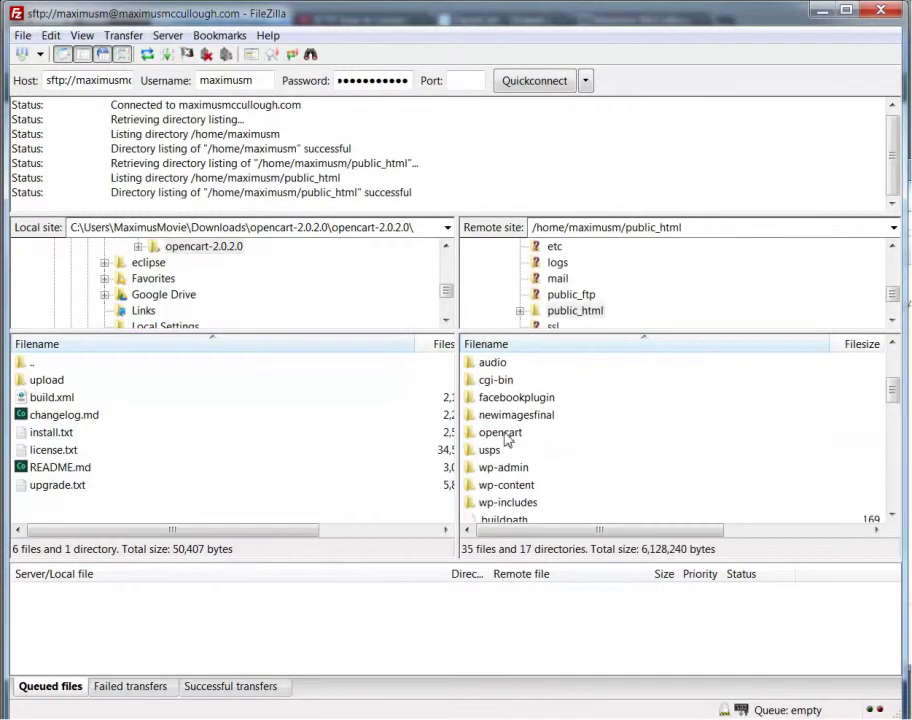
double_click(505, 437)
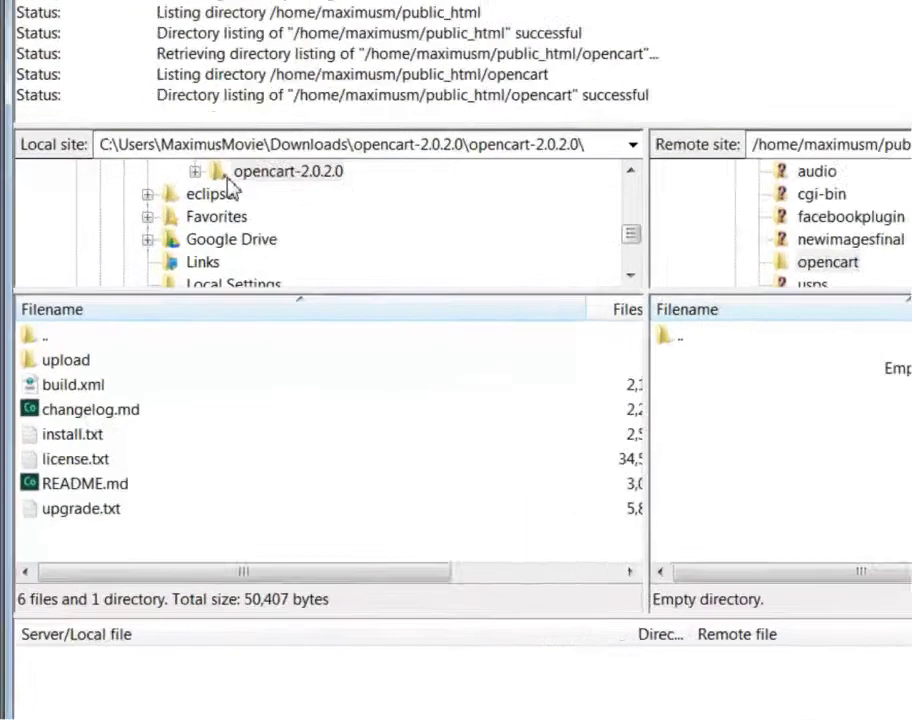
Step: Browse the local pane to Downloads\opencart-2.0.2.0\opencart-2.0.2.0
click(160, 247)
scroll(170, 261, up, 1)
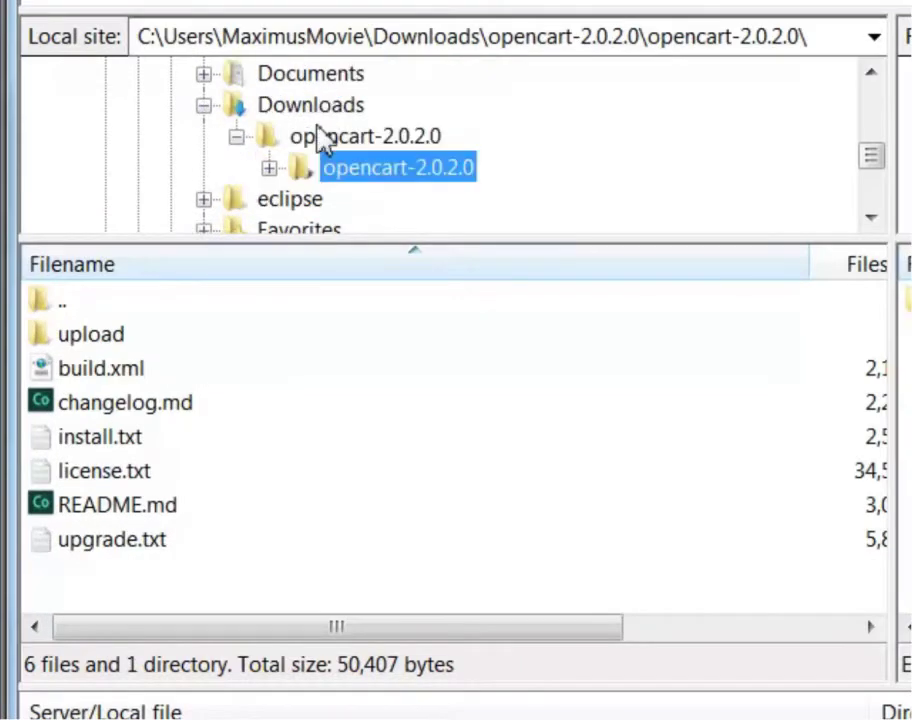
click(312, 138)
click(298, 111)
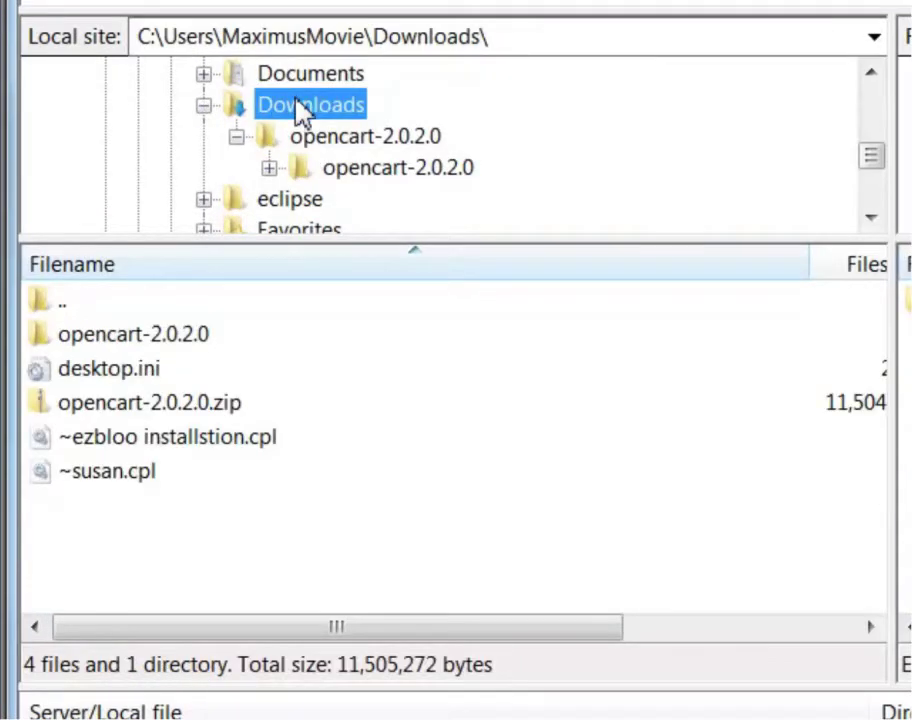
click(350, 168)
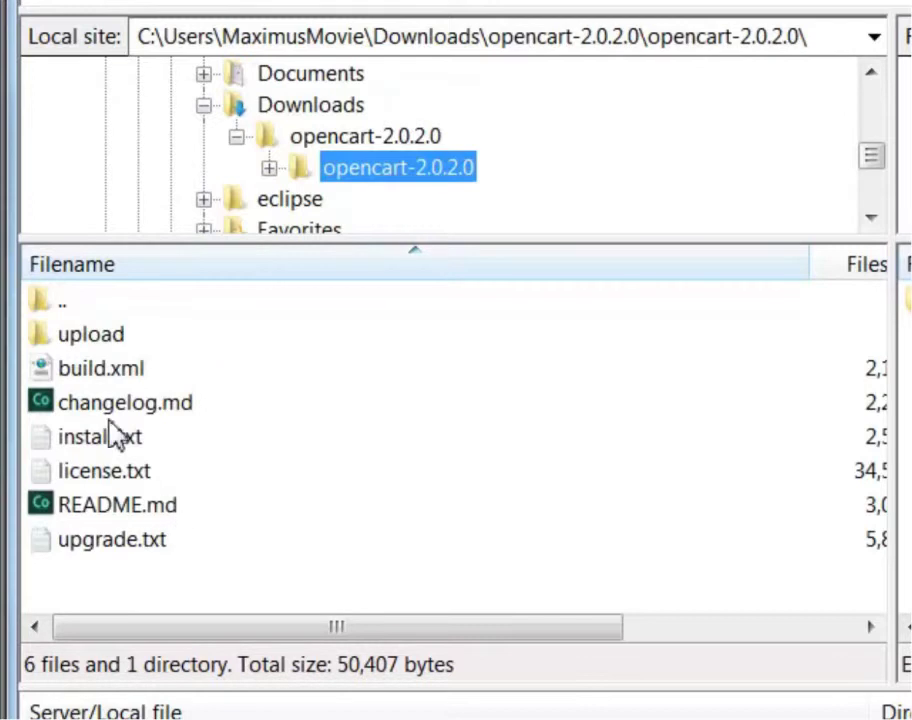
double_click(90, 340)
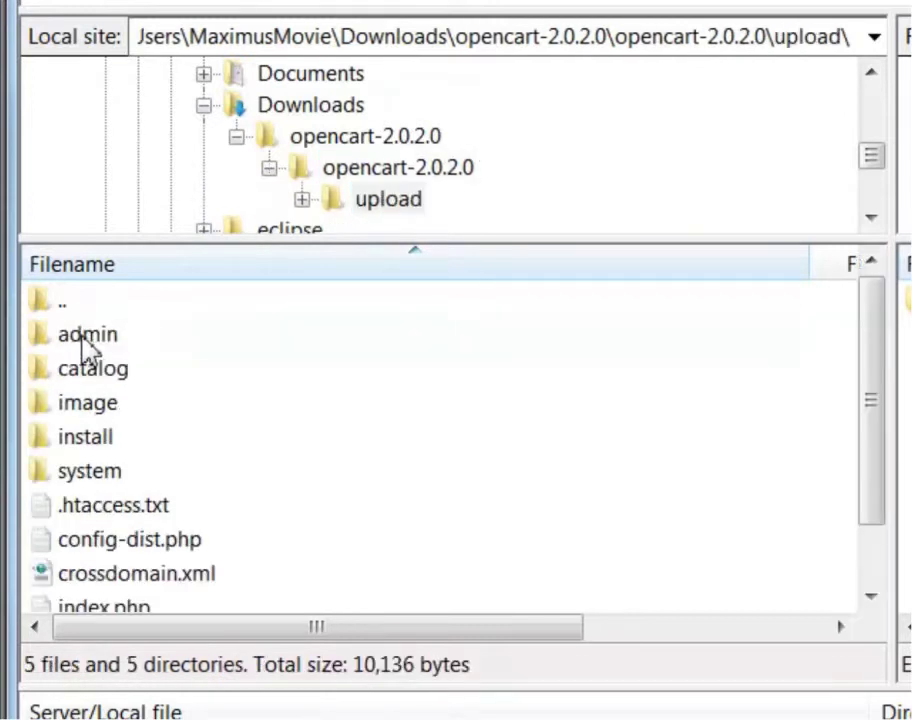
click(389, 171)
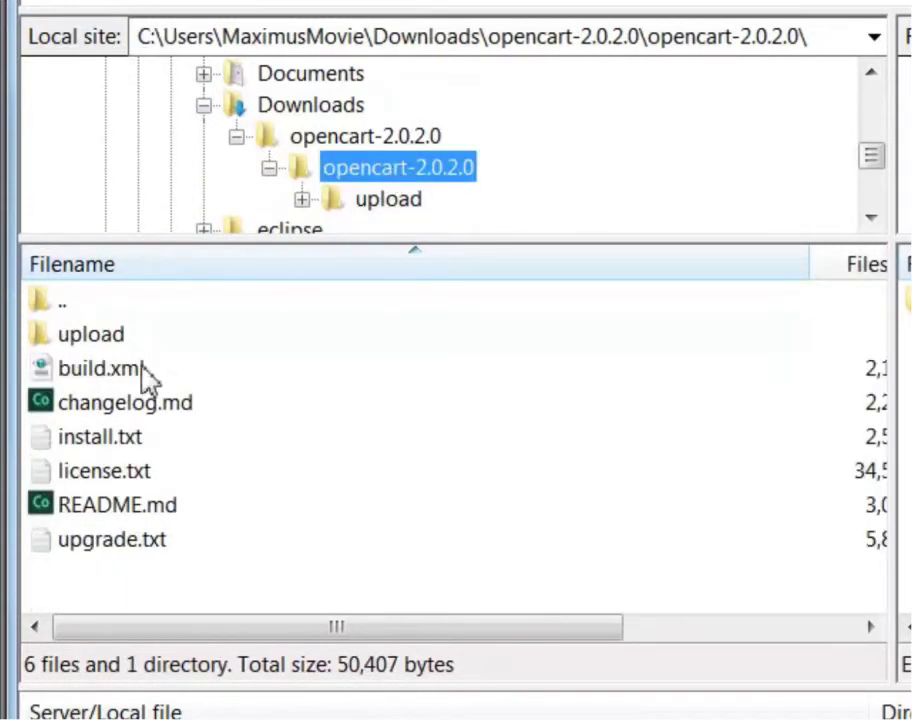
Step: Upload everything in the local upload folder to the server's opencart folder; confirm 2513 successful, none failed
click(385, 202)
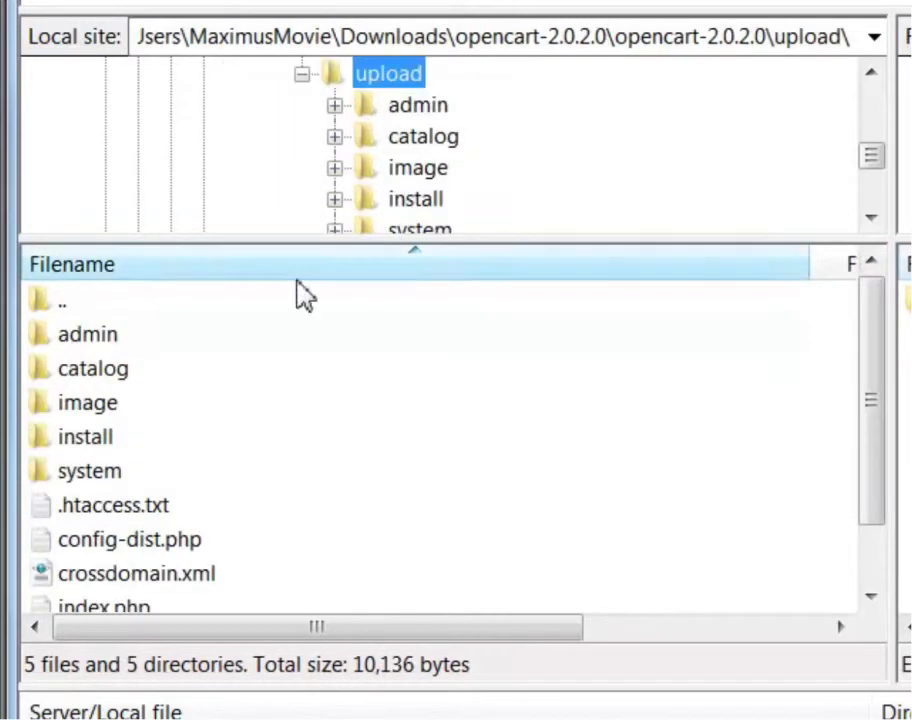
click(108, 510)
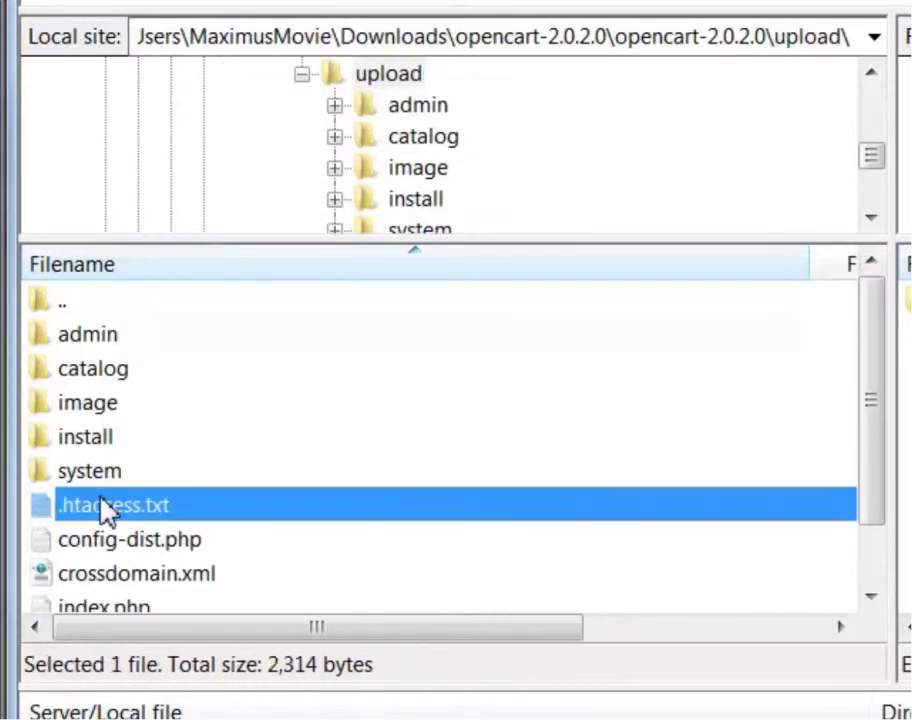
key(ctrl+a)
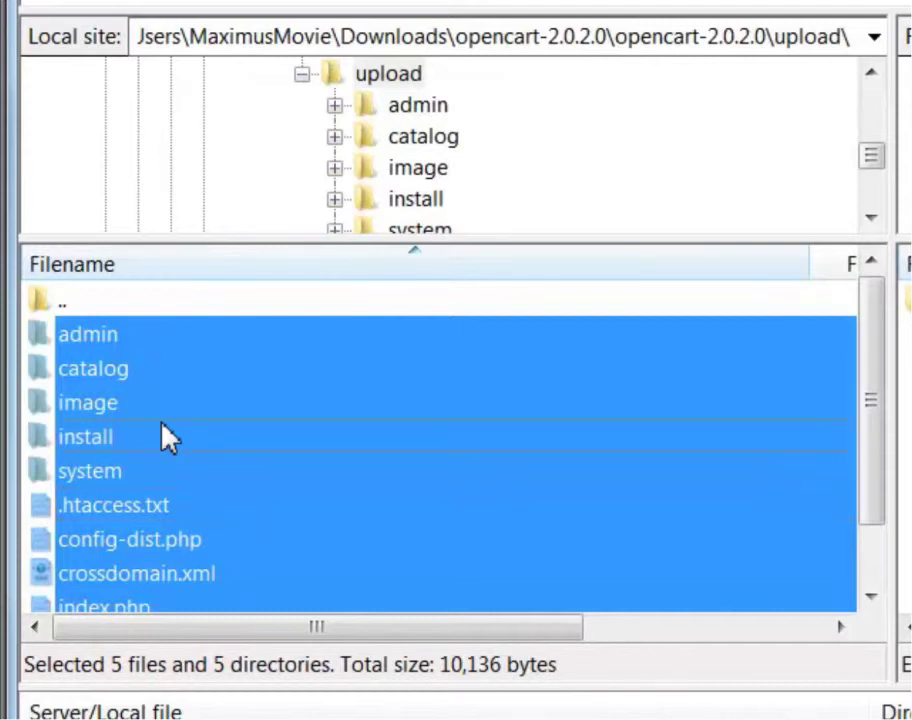
right_click(168, 437)
click(232, 447)
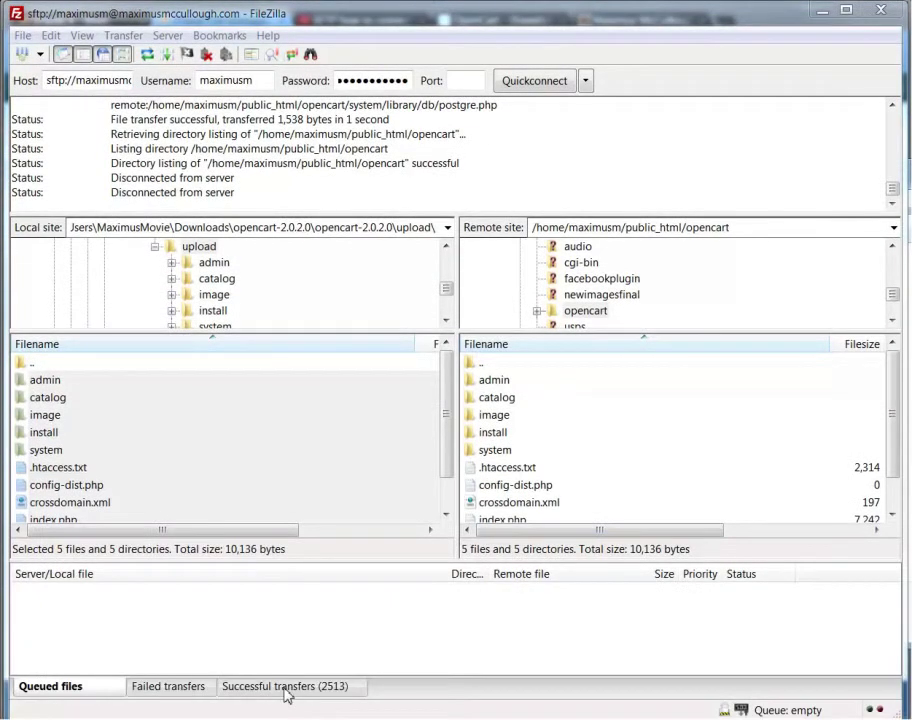
click(286, 690)
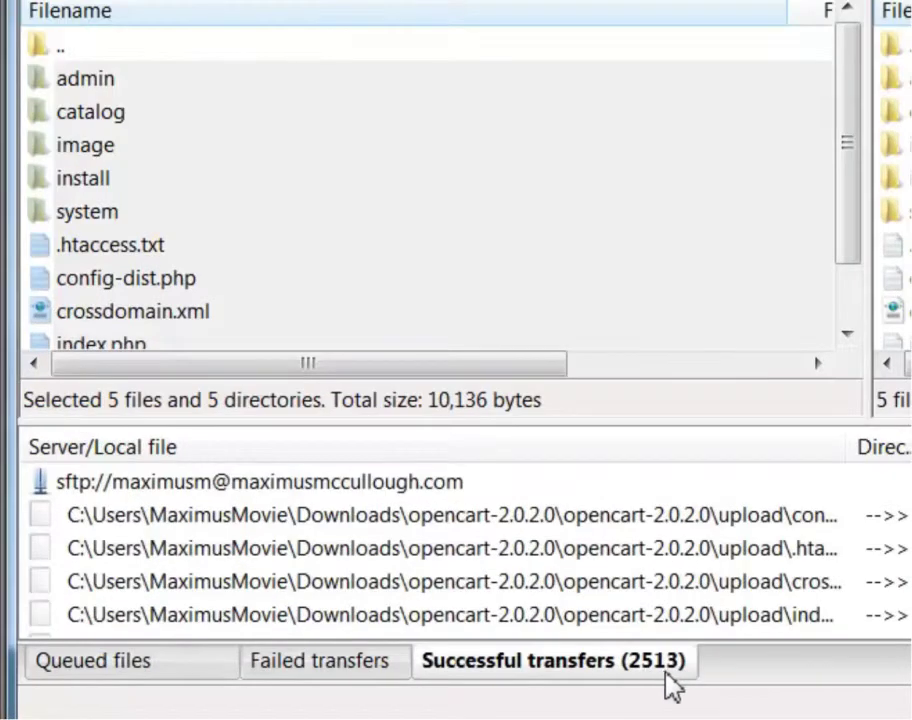
click(320, 673)
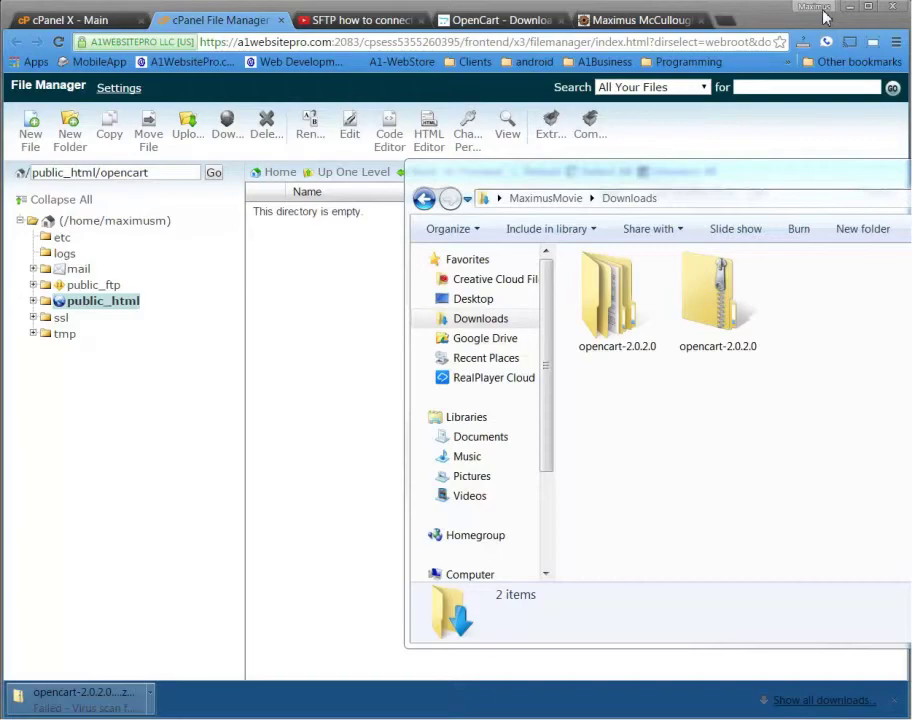
Step: Load the website address with /opencart appended in the website's tab
click(610, 22)
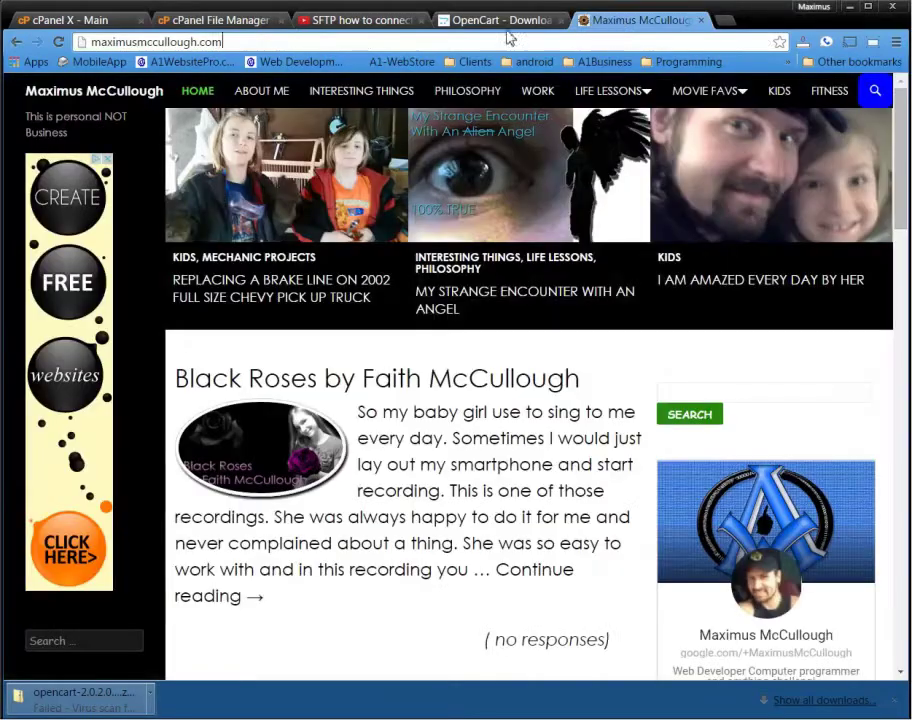
click(283, 44)
text(/)
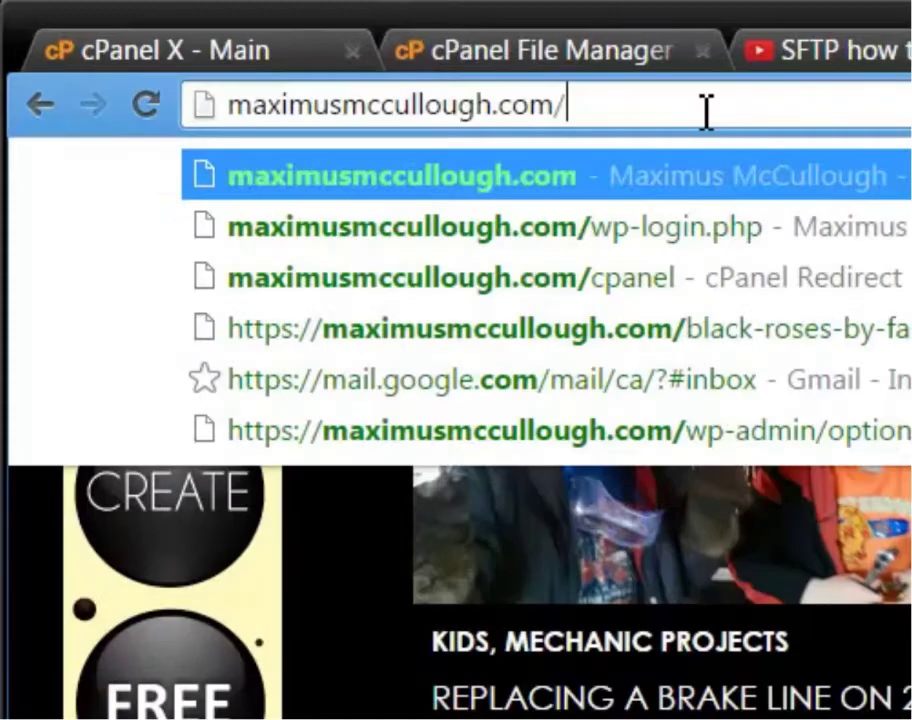
text(opencart)
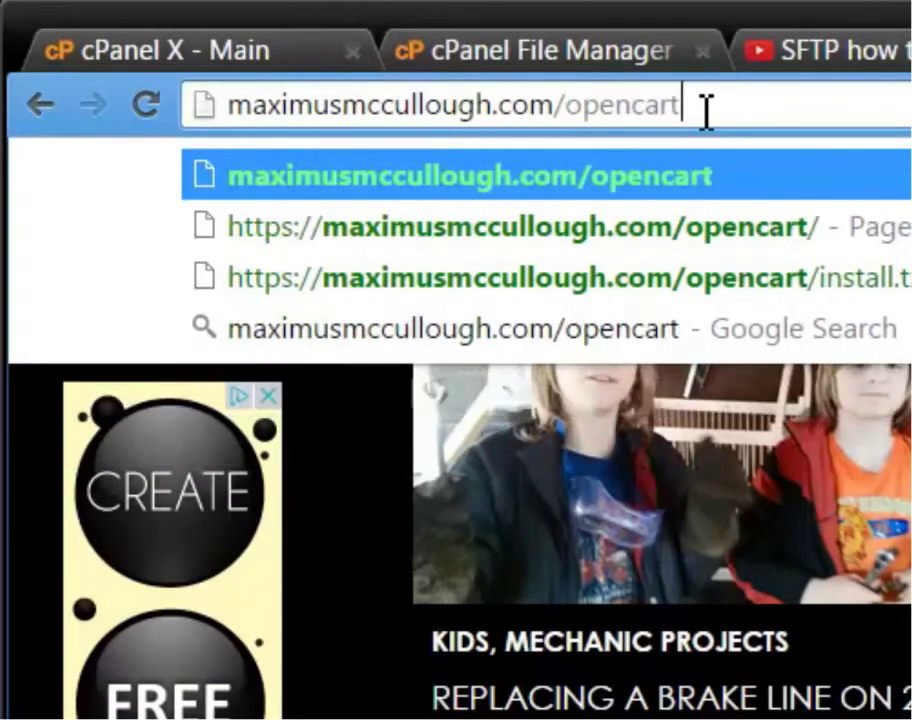
key(Return)
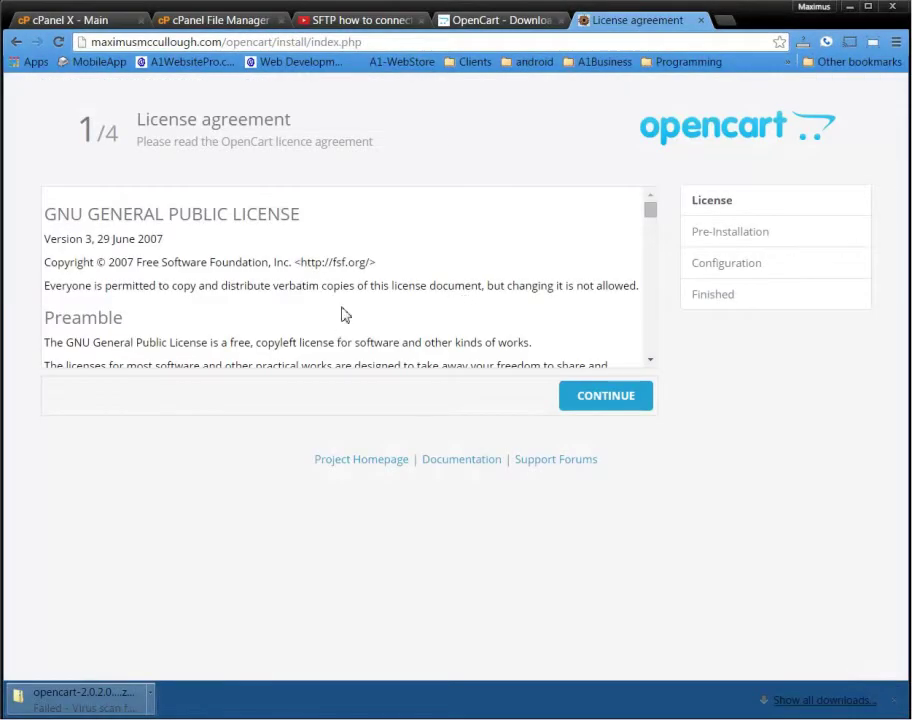
Step: Accept the GNU GPL licence agreement and continue the installer
scroll(393, 260, down, 5)
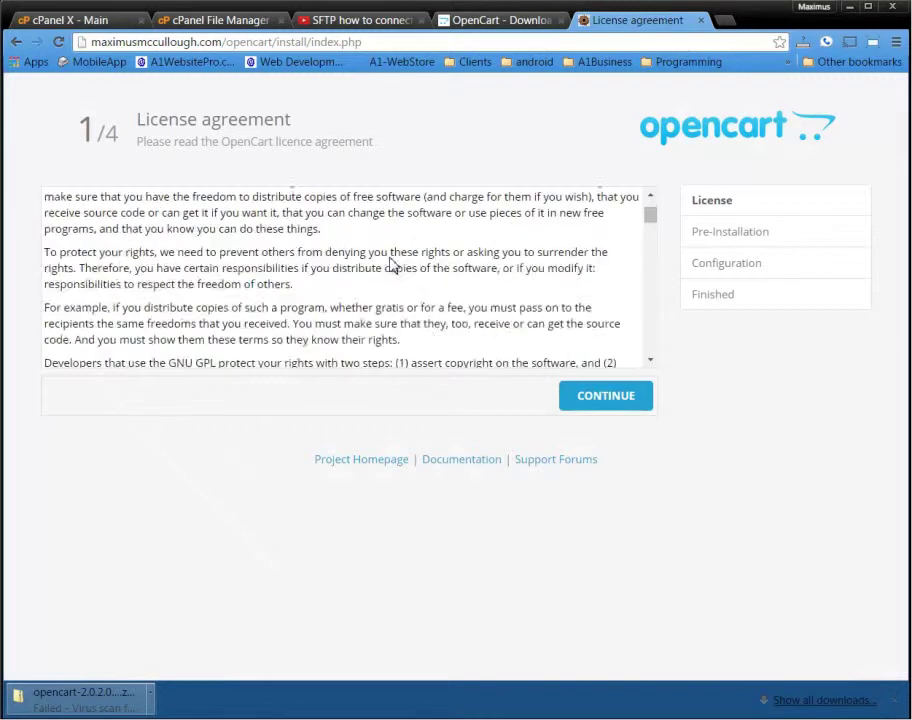
scroll(393, 260, down, 15)
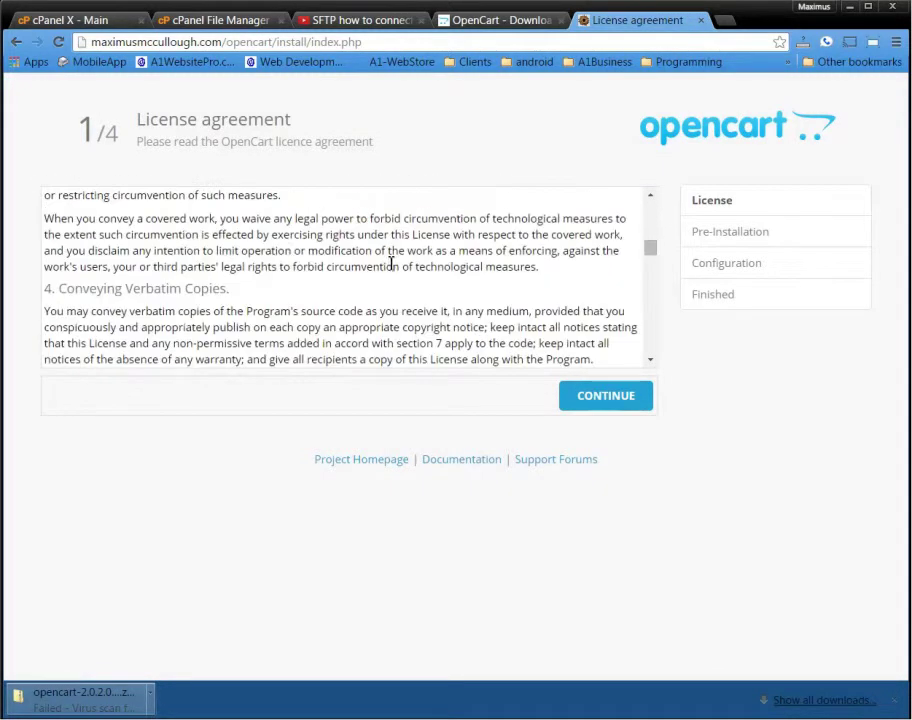
click(616, 406)
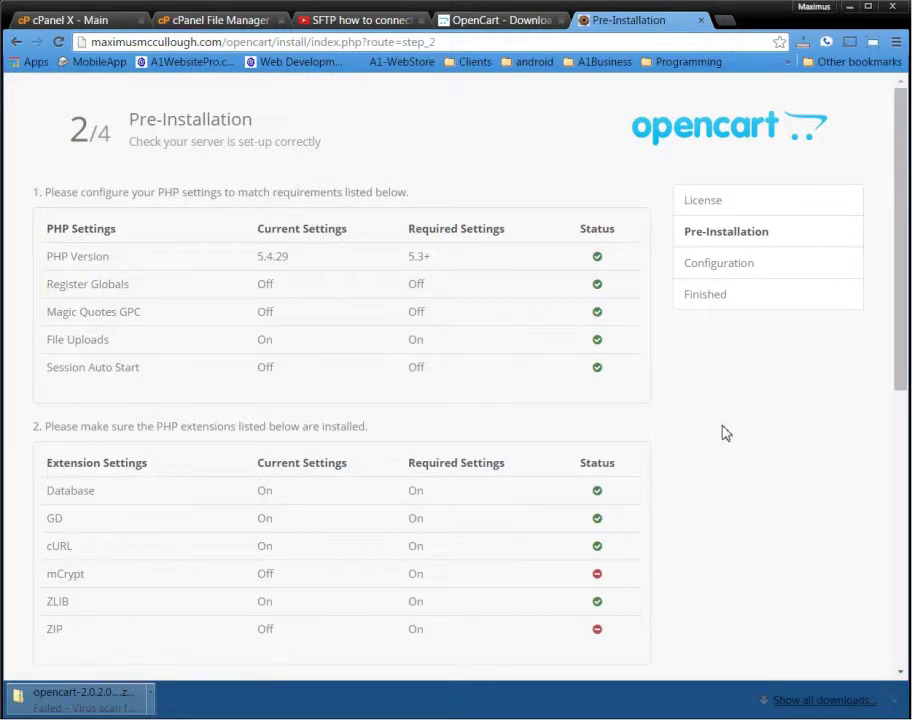
scroll(721, 433, down, 1)
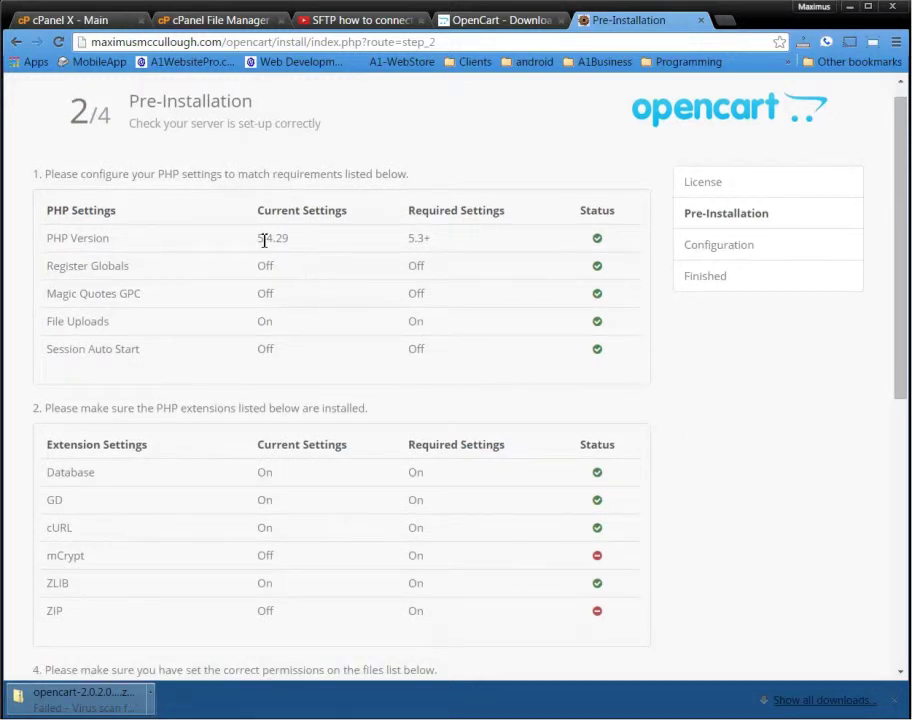
scroll(432, 309, down, 3)
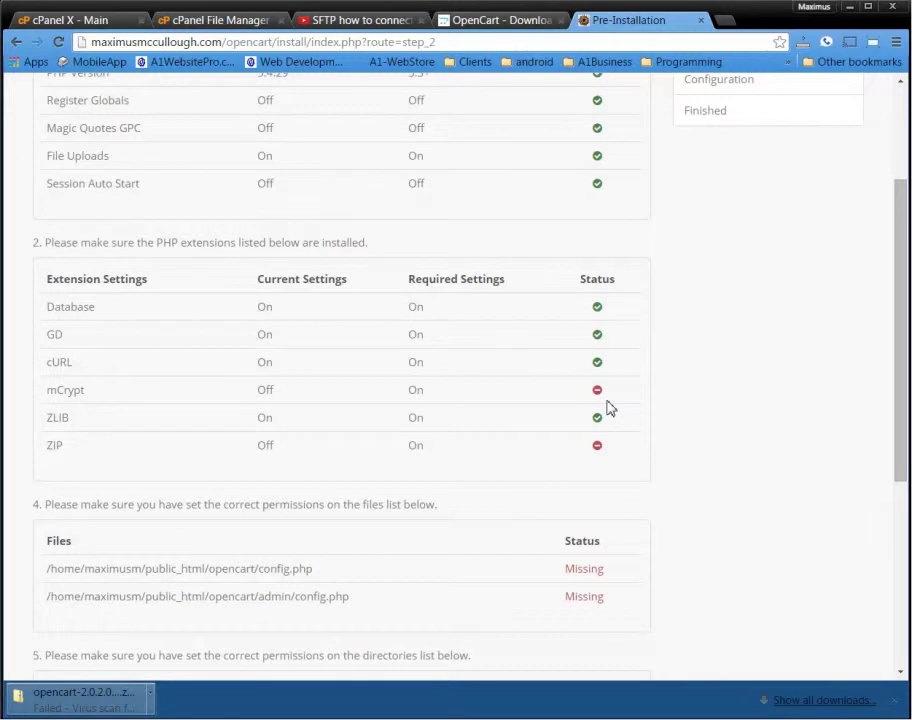
scroll(610, 408, down, 2)
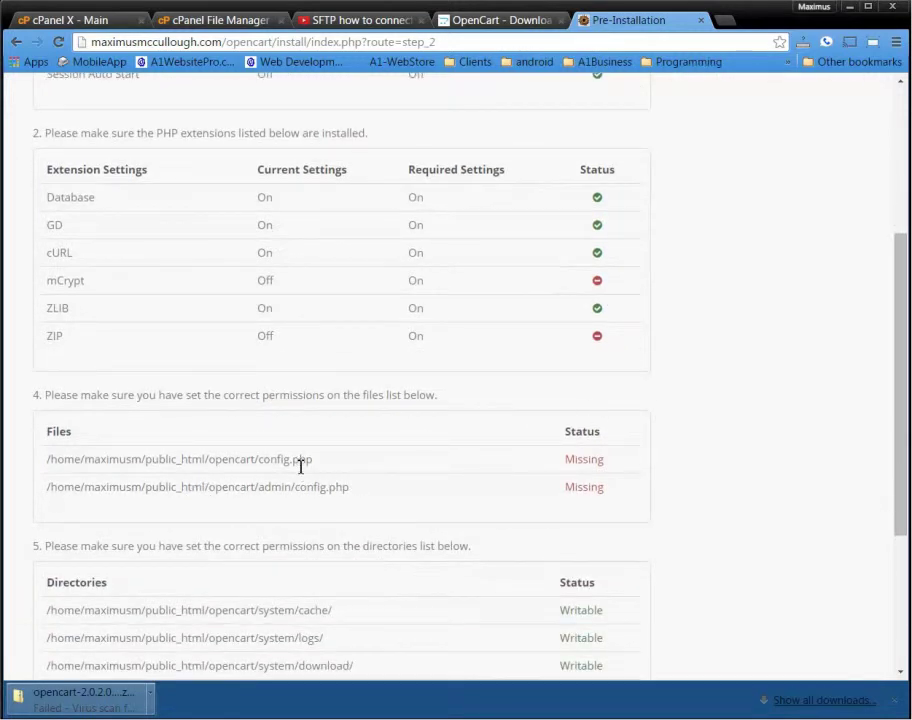
drag(257, 461, 340, 460)
scroll(440, 481, down, 1)
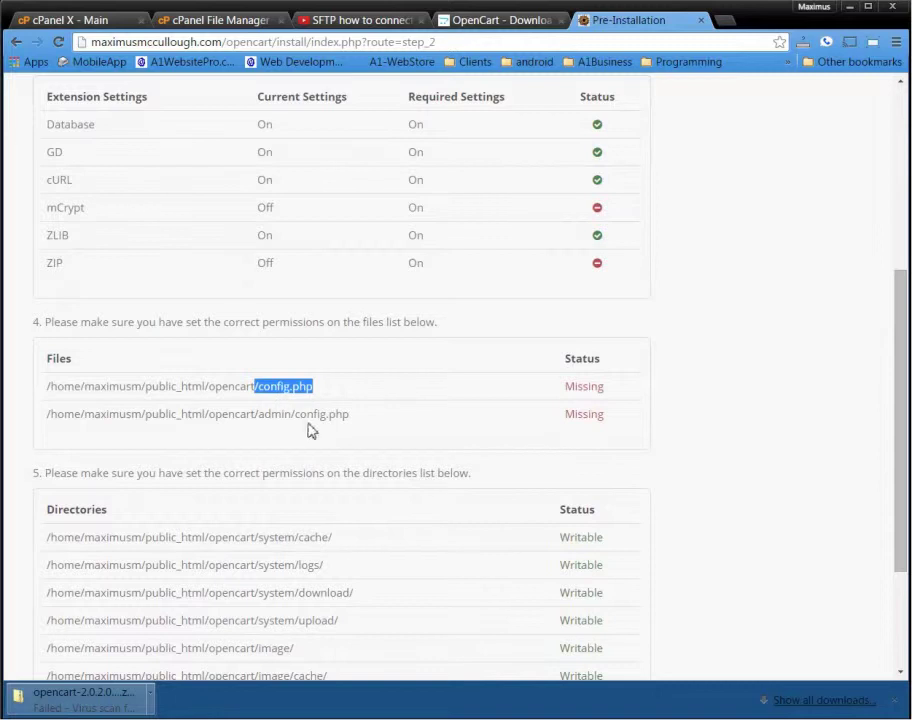
click(244, 393)
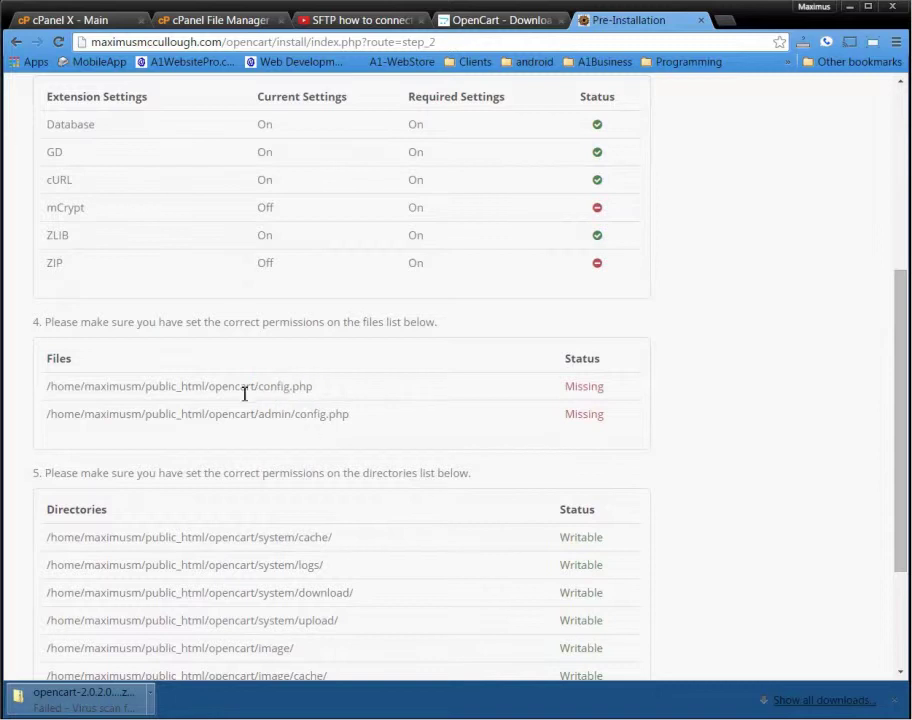
double_click(311, 414)
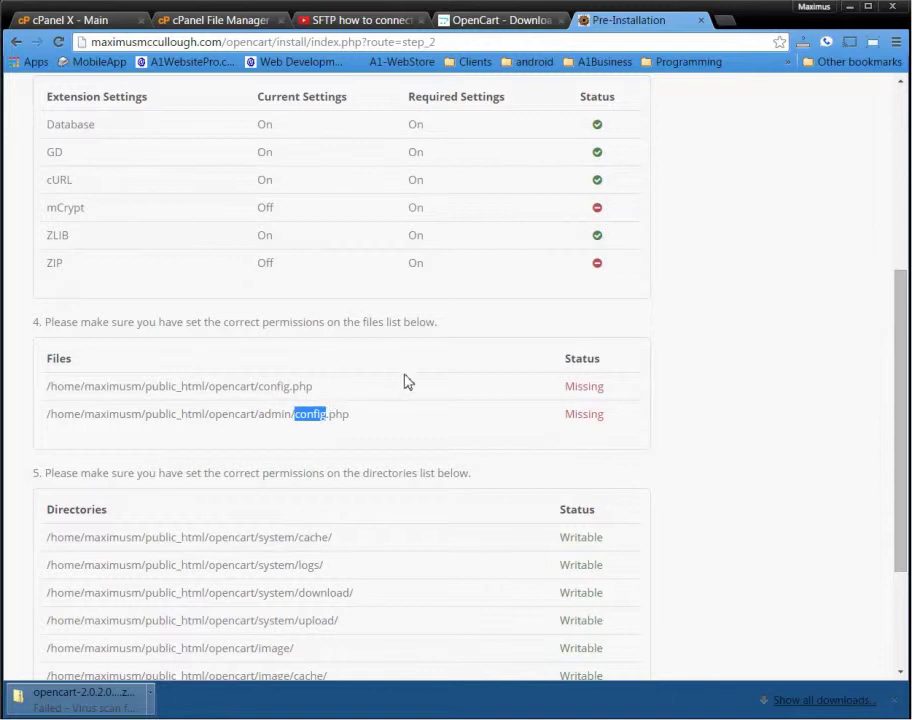
Step: Start the MySQL Database Wizard and create the database 'opencart'
click(77, 27)
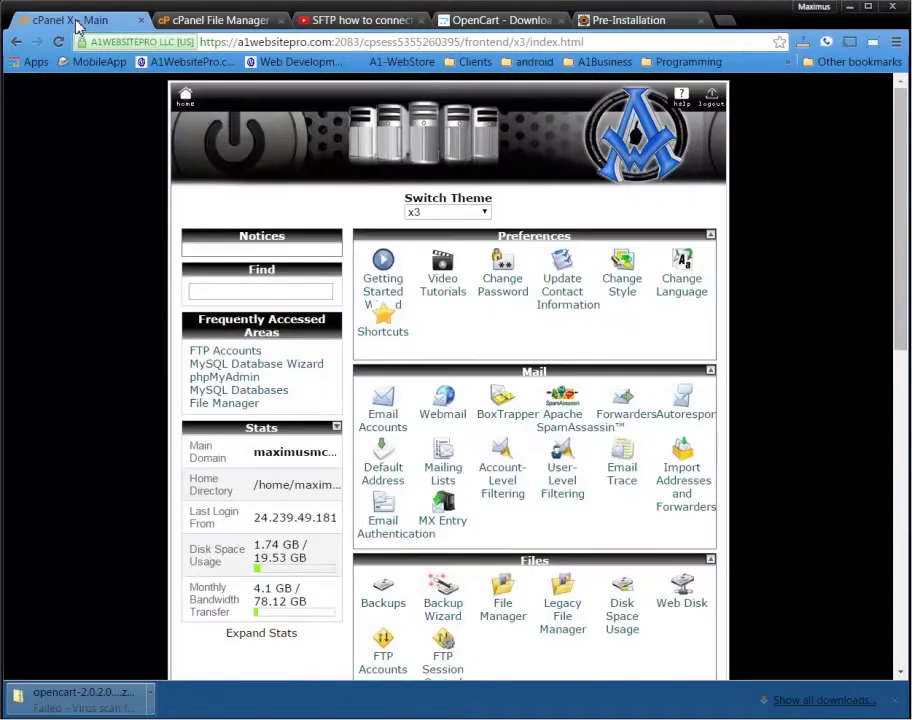
scroll(112, 427, down, 1)
scroll(112, 427, down, 3)
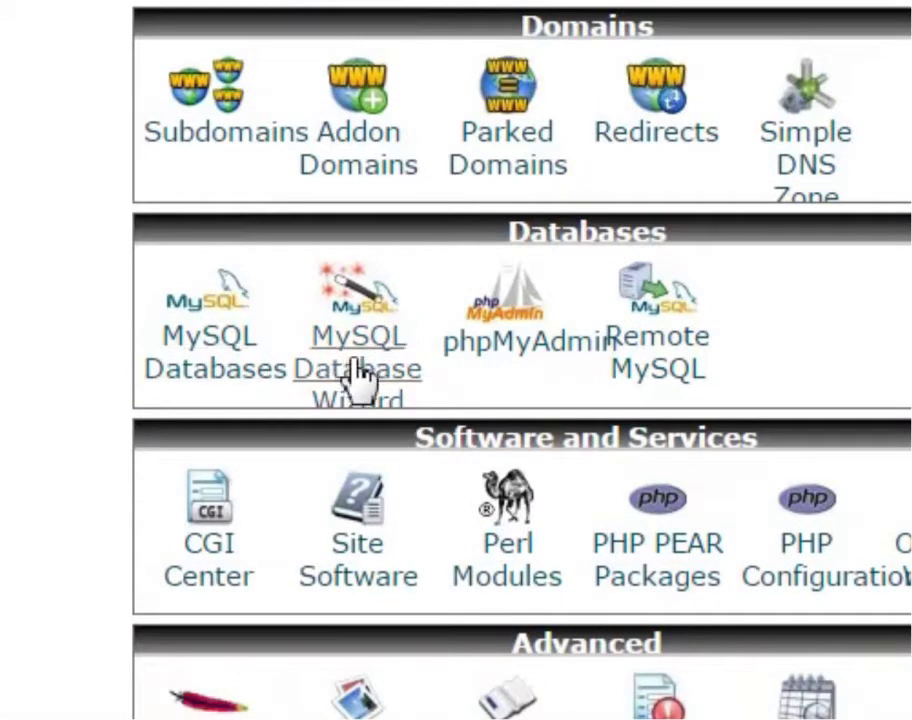
click(368, 378)
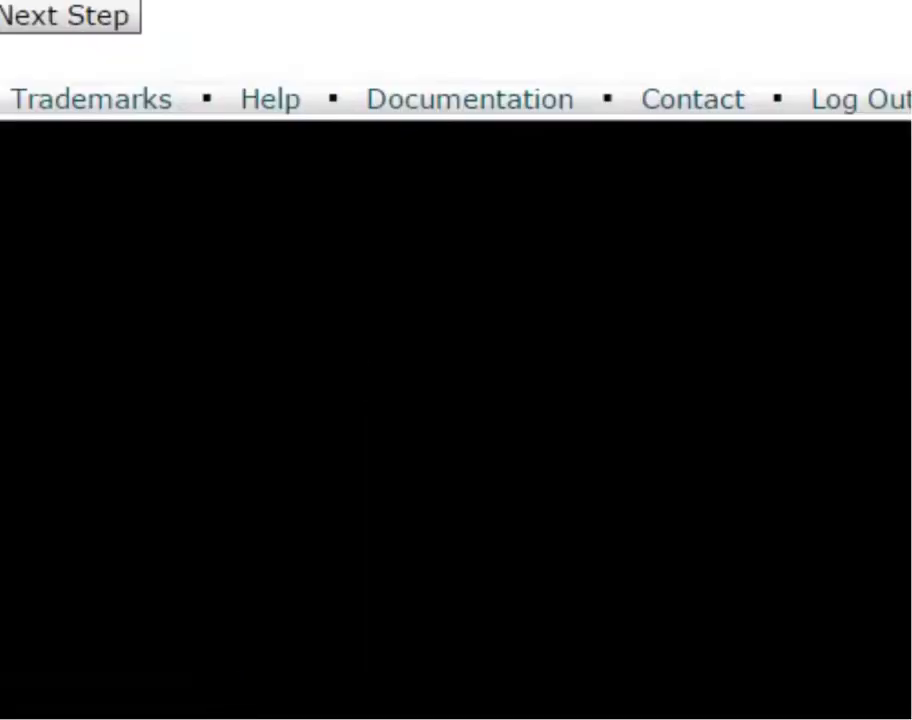
click(314, 92)
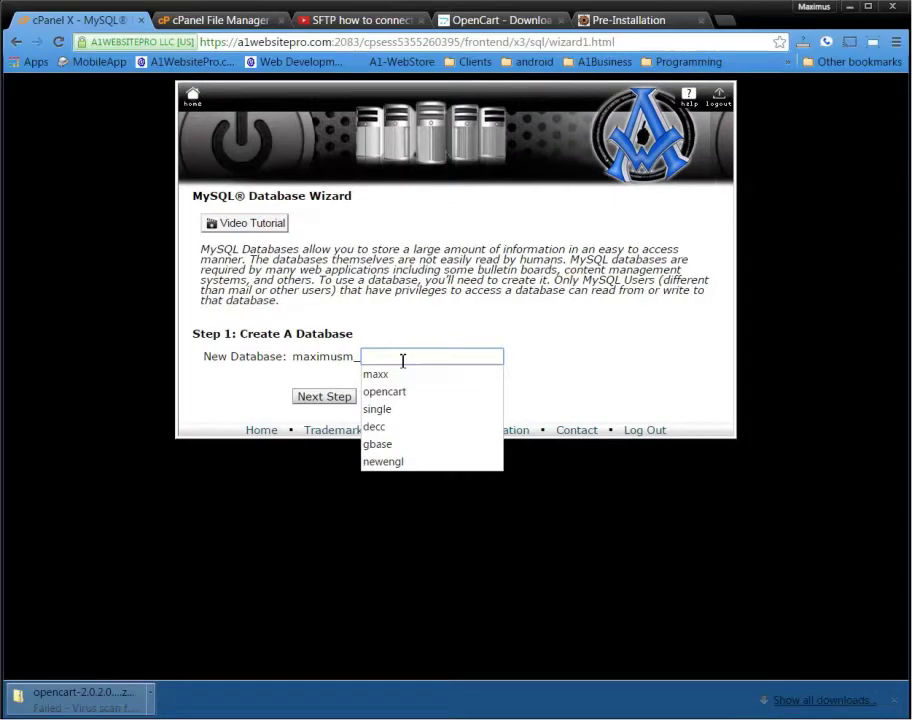
text(opencart)
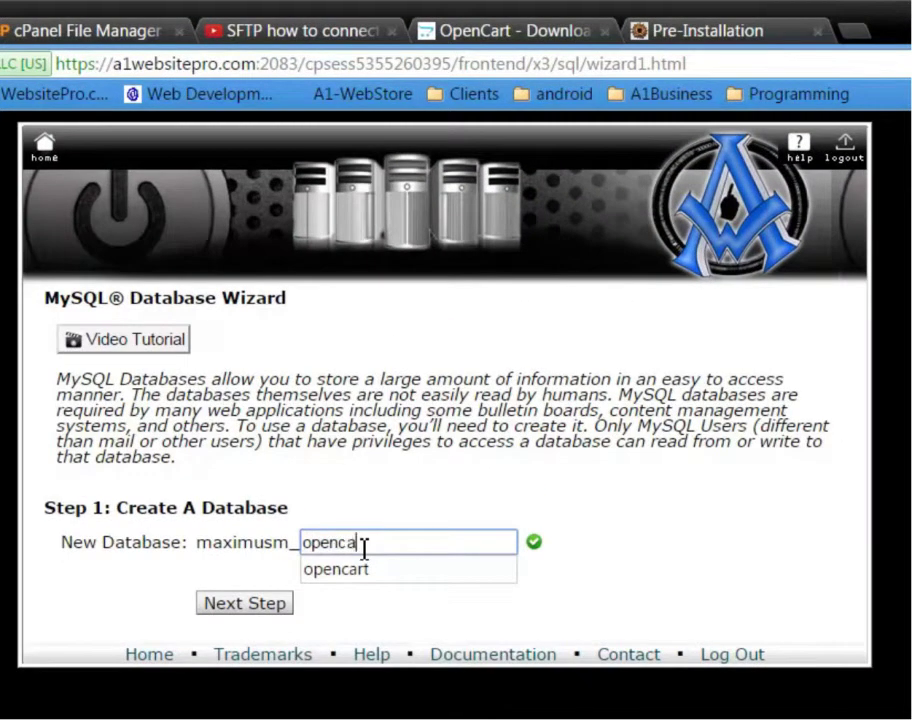
click(425, 576)
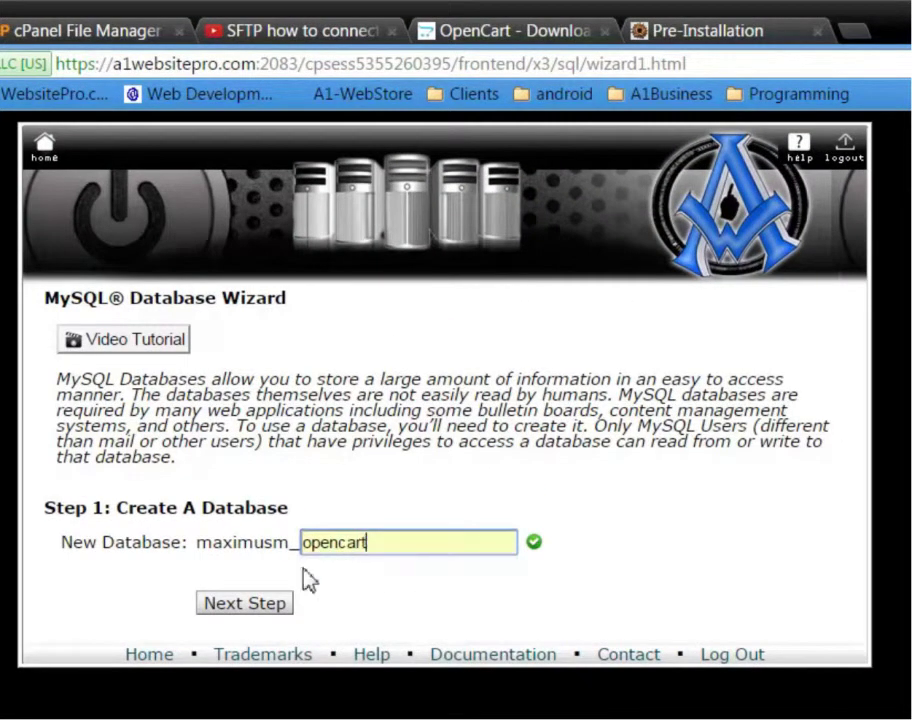
click(236, 603)
Step: Enter the database username and apply a generated Very Strong password, copying it first
click(390, 441)
click(390, 441)
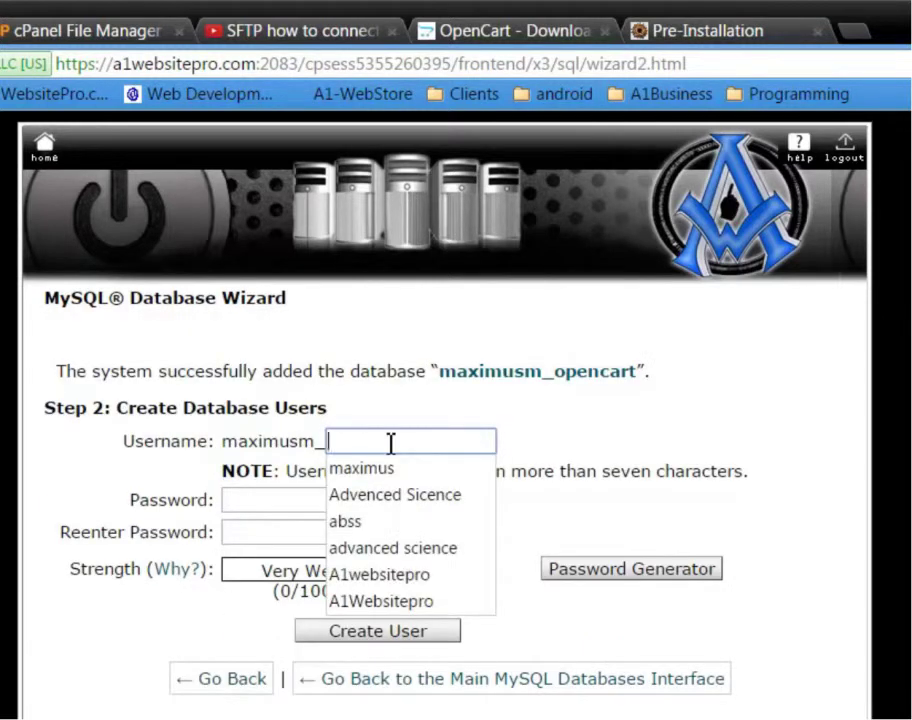
text(openmax)
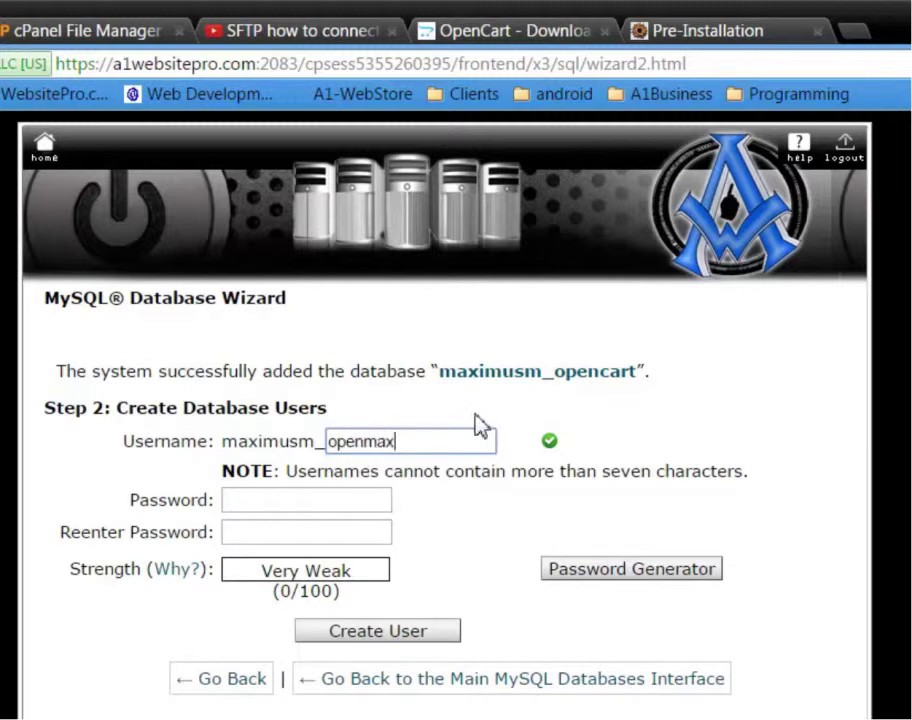
click(605, 572)
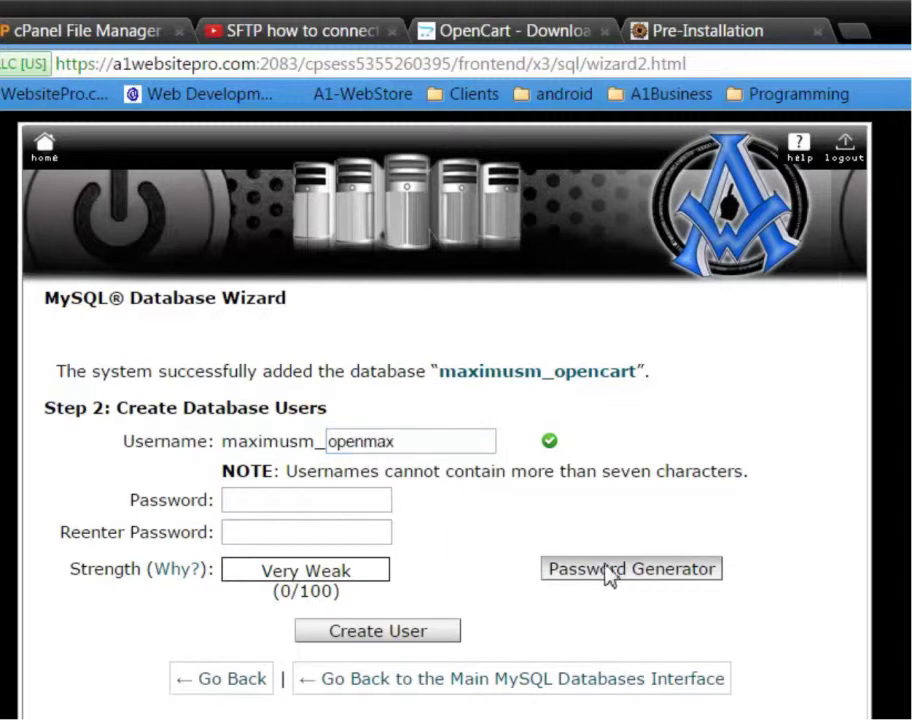
click(605, 582)
drag(443, 491, 273, 490)
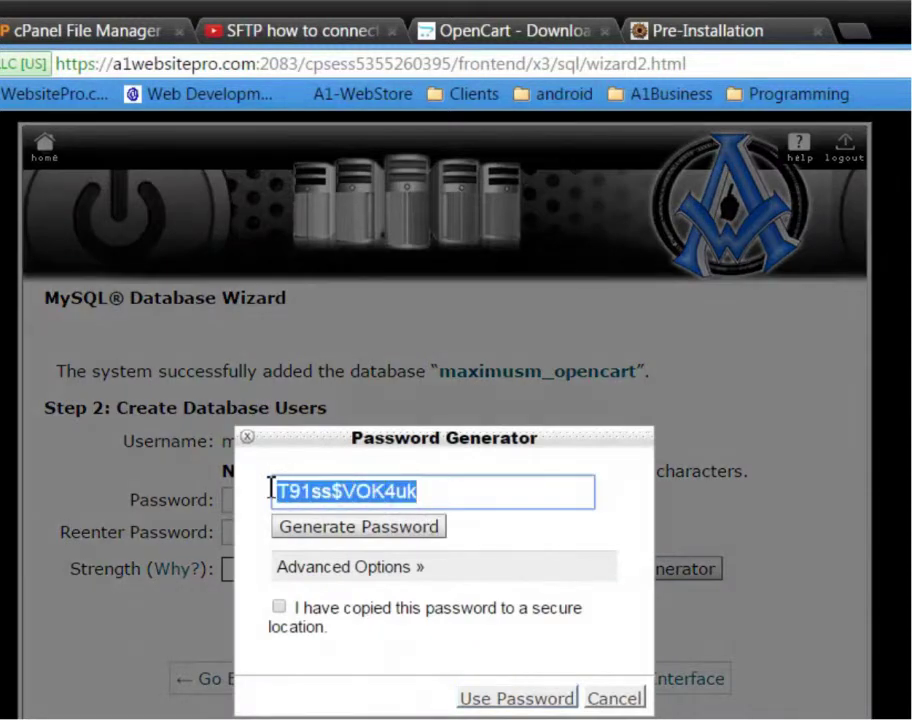
right_click(328, 491)
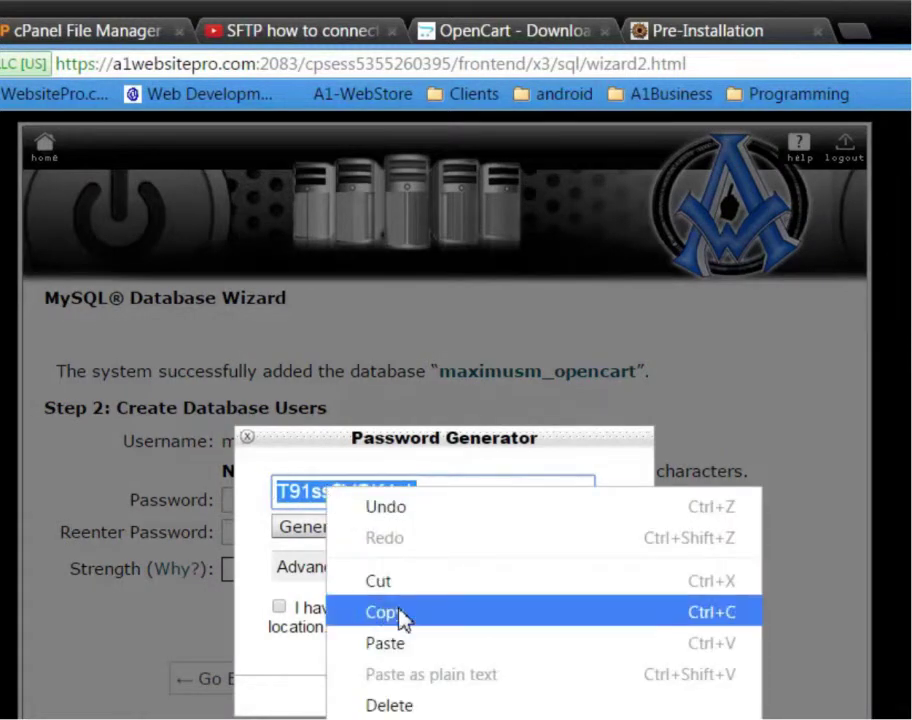
click(400, 614)
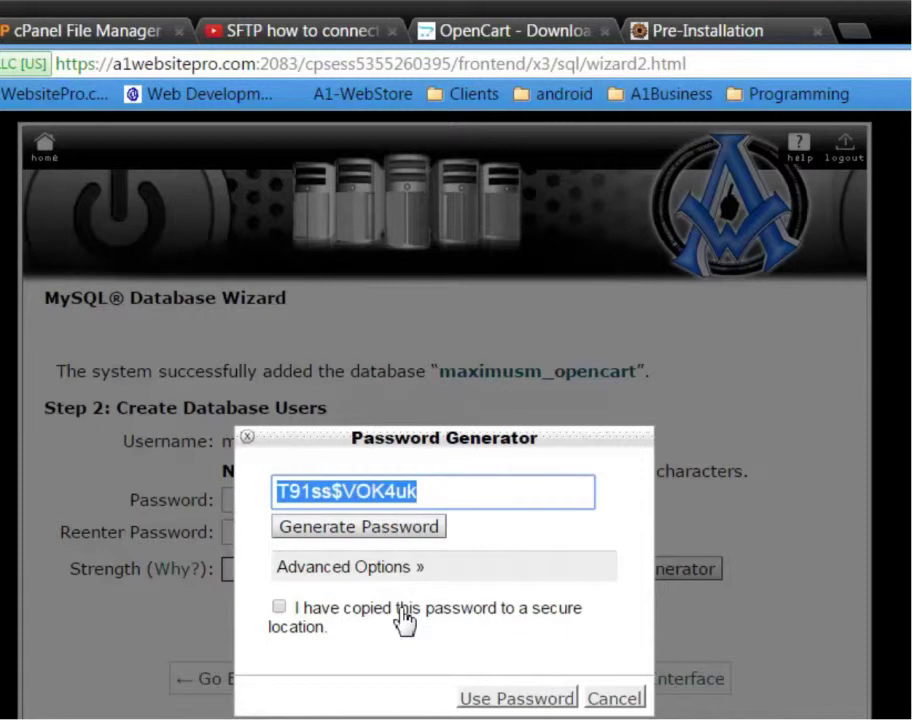
click(279, 613)
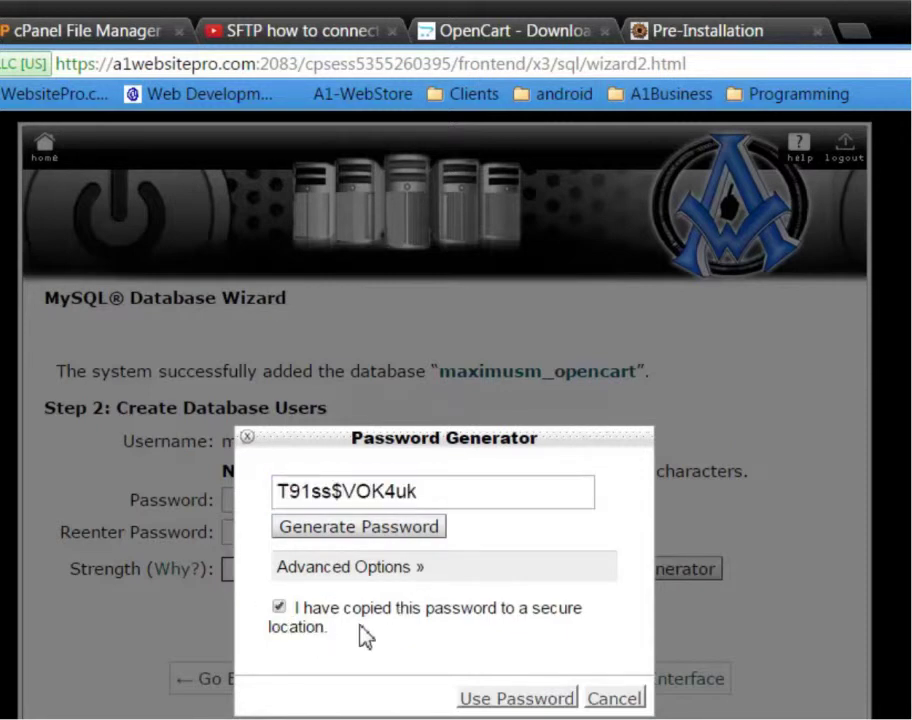
click(517, 699)
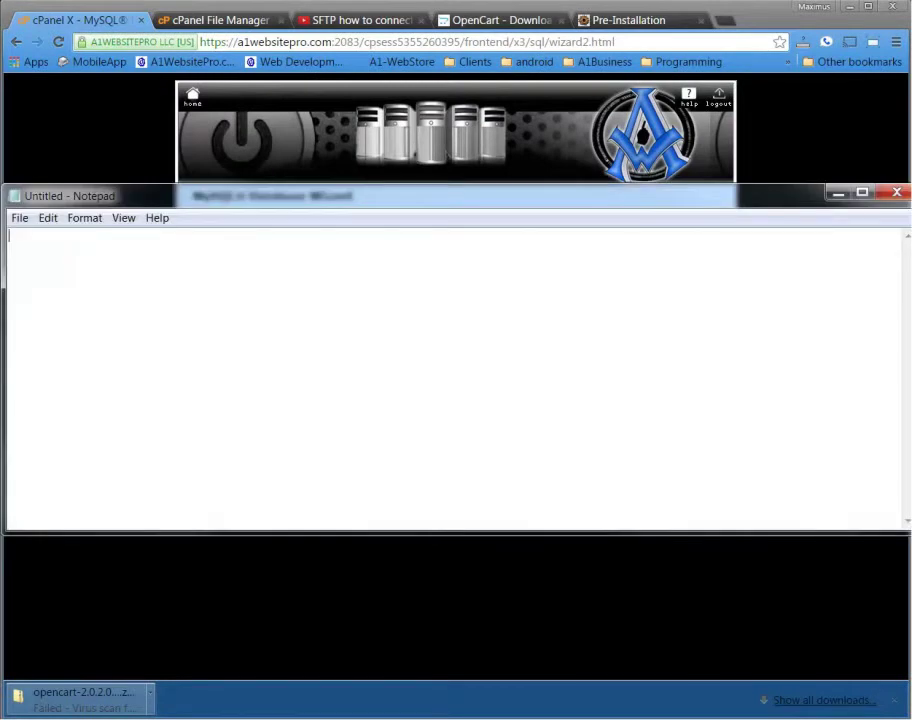
Step: Paste the generated password into Notepad and create the new database user
right_click(467, 270)
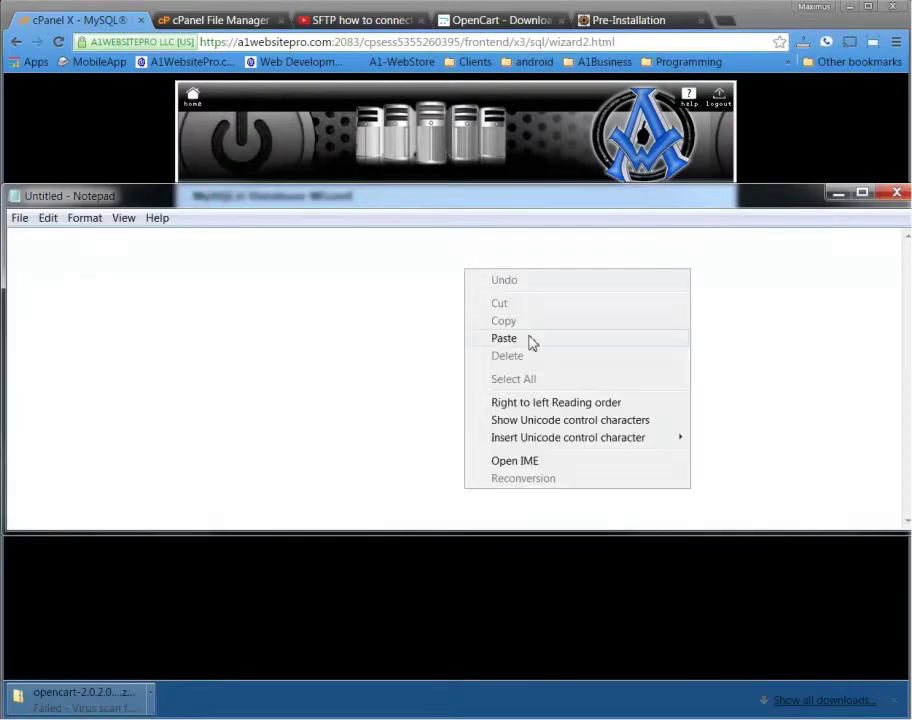
click(532, 337)
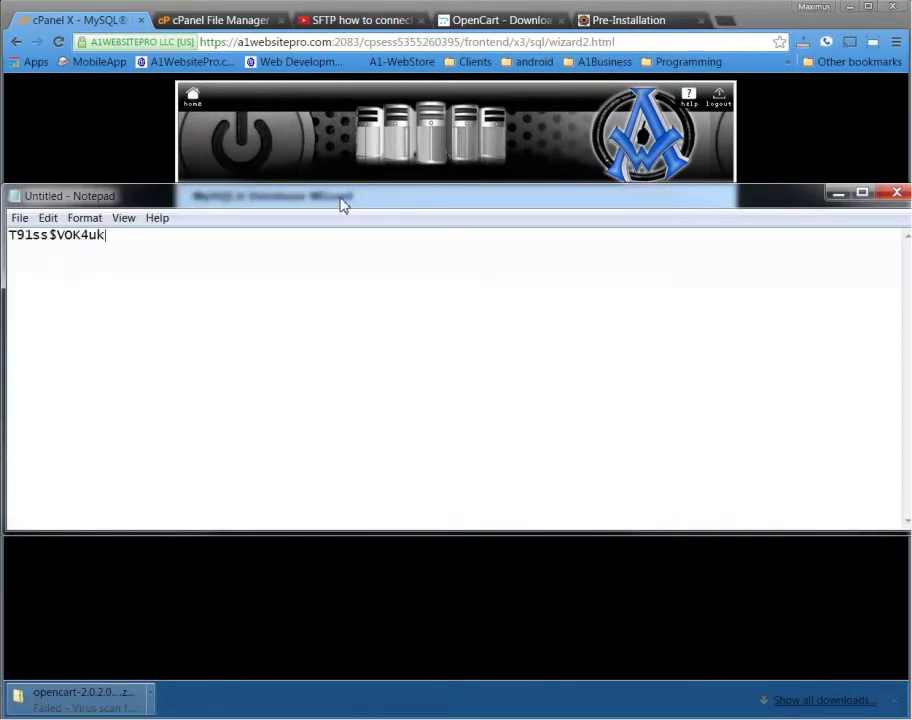
key(alt+Tab)
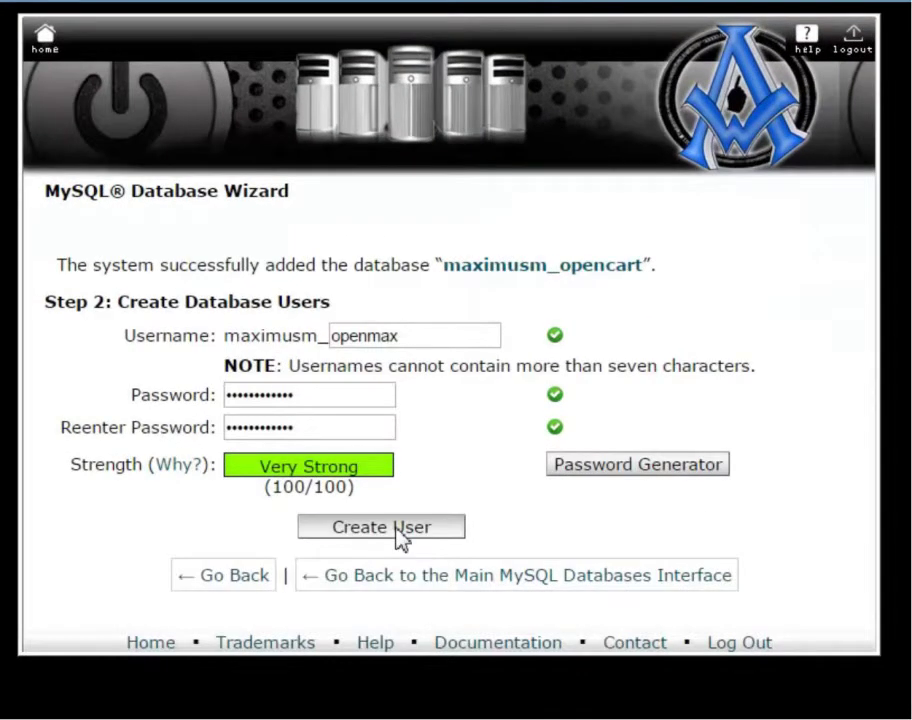
click(401, 538)
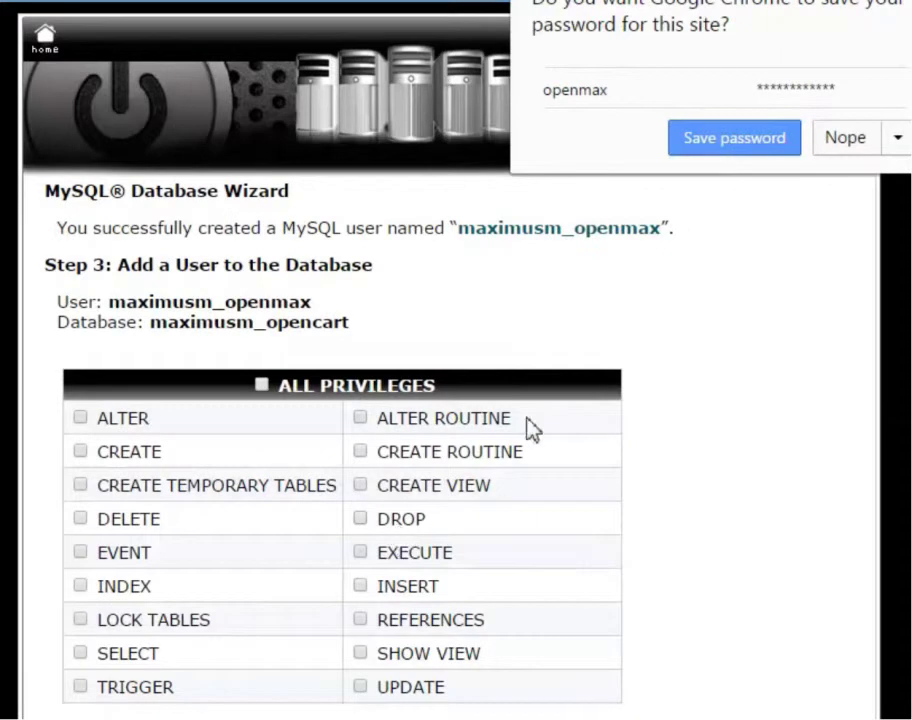
Step: Grant the user ALL PRIVILEGES on opencart, record the user and database names in Notepad, and finish
click(262, 385)
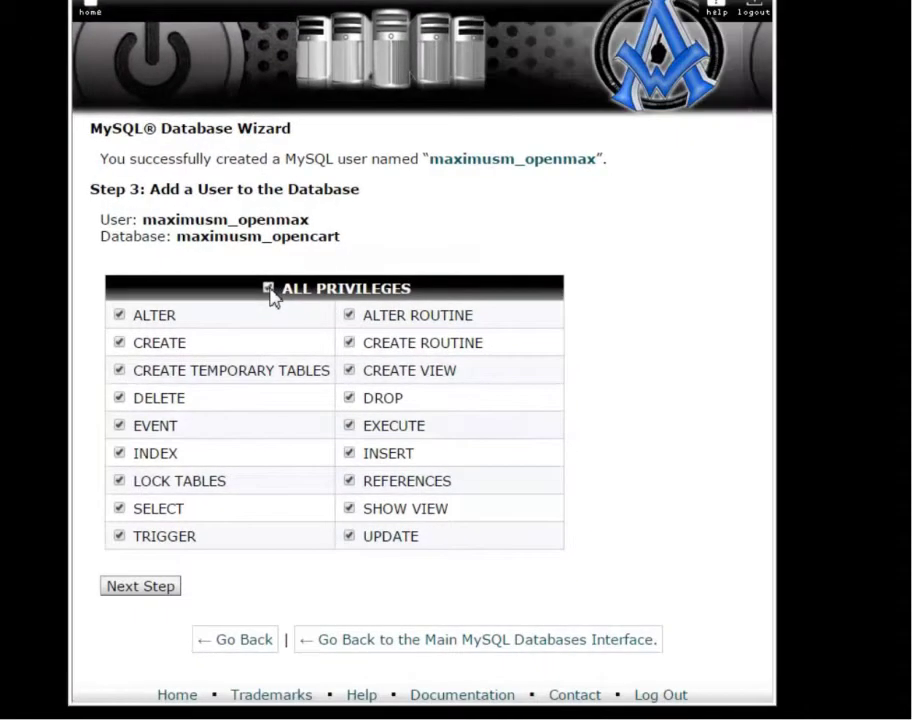
drag(364, 252, 96, 225)
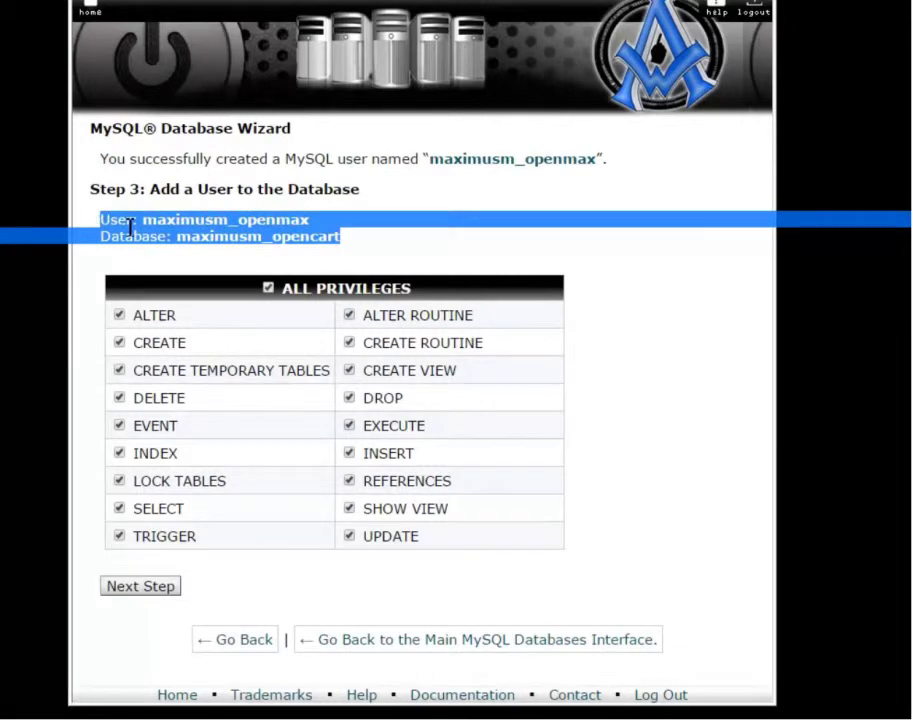
right_click(134, 228)
click(180, 243)
key(alt+Tab)
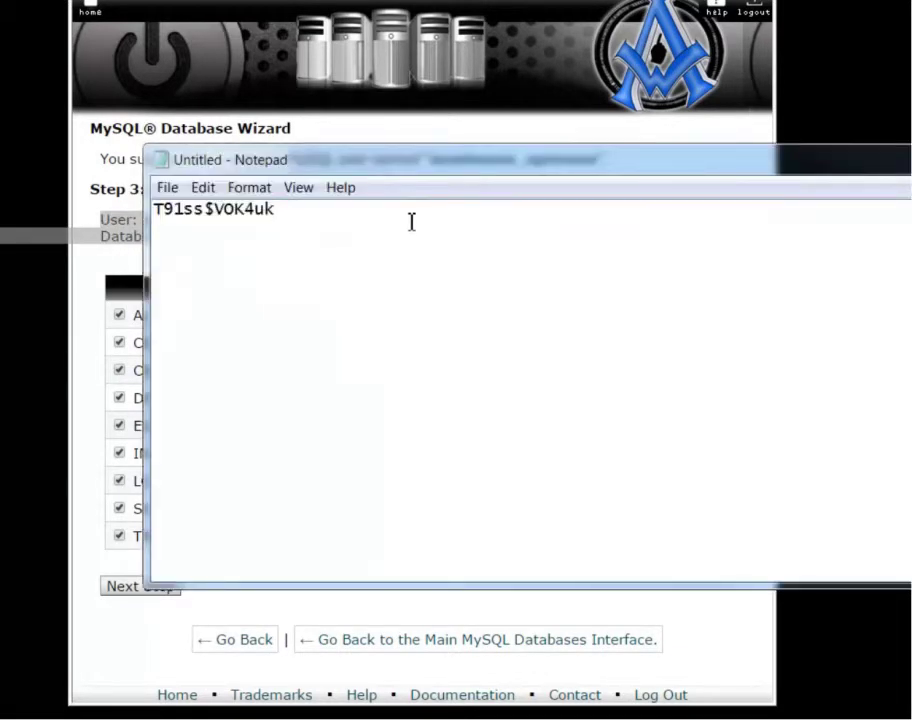
key(Return)
key(Return)
key(ctrl+v)
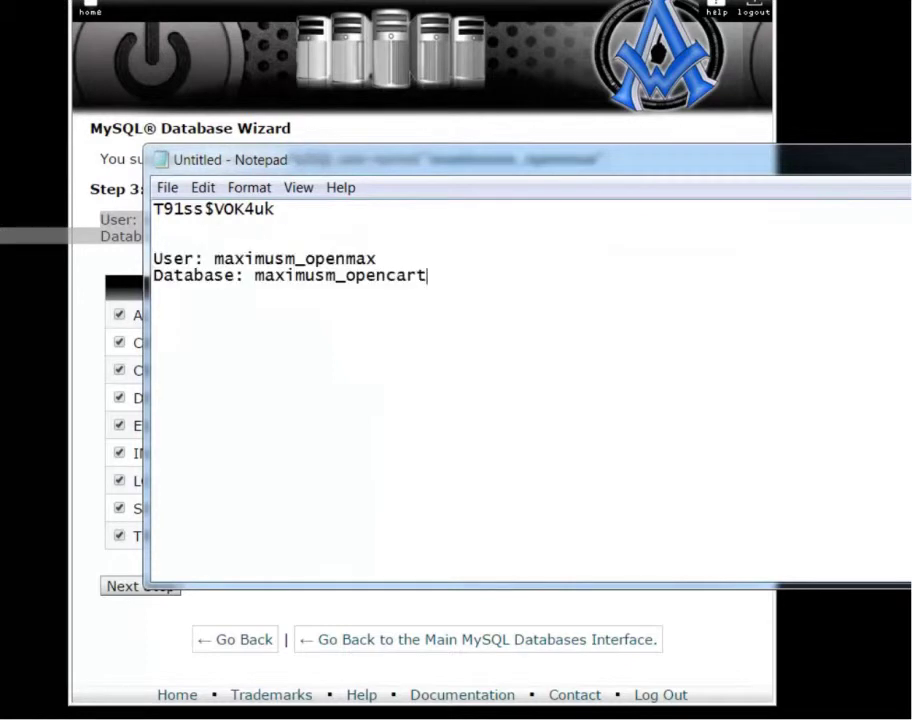
key(alt+Tab)
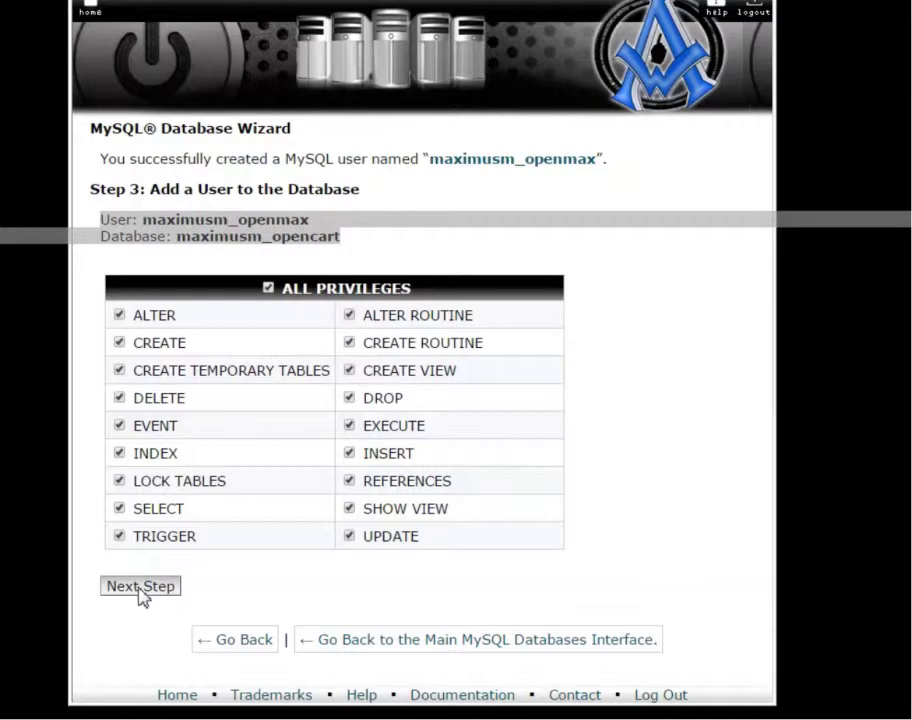
click(141, 597)
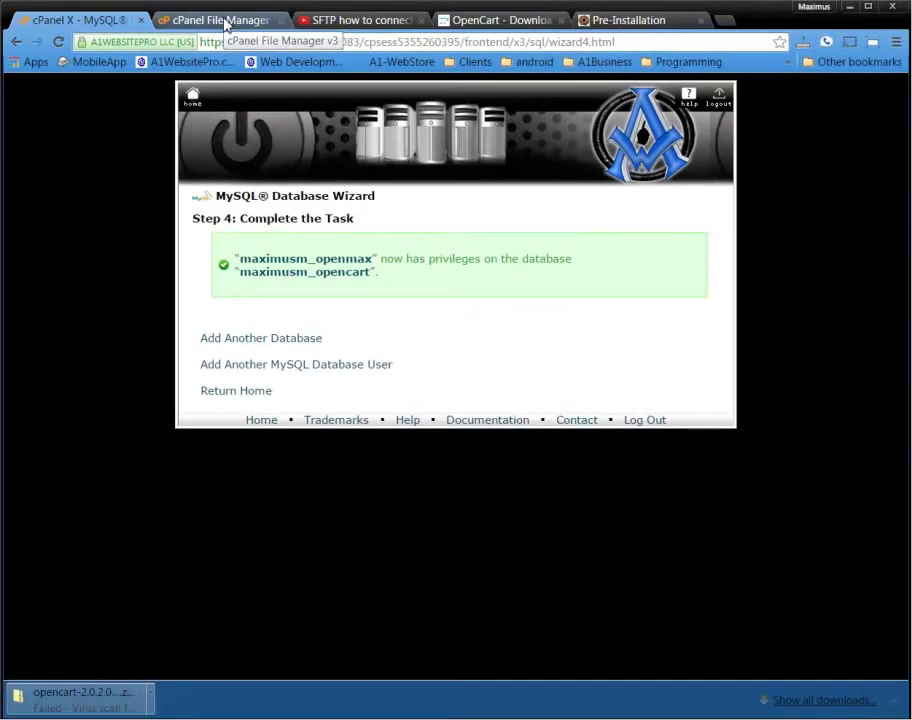
Step: Switch to the File Manager and open public_html/opencart
click(508, 26)
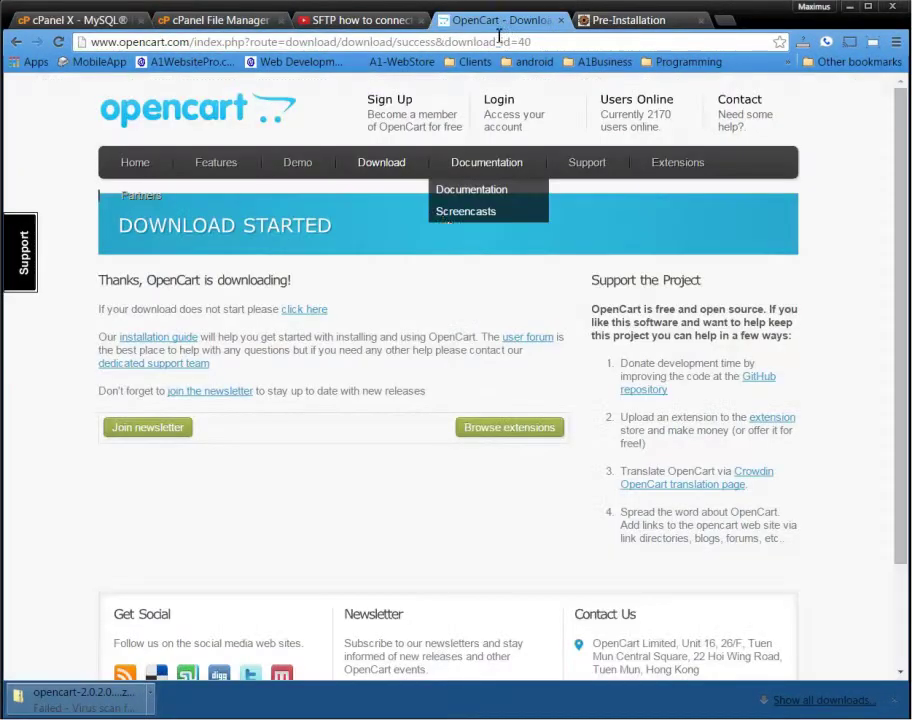
click(600, 22)
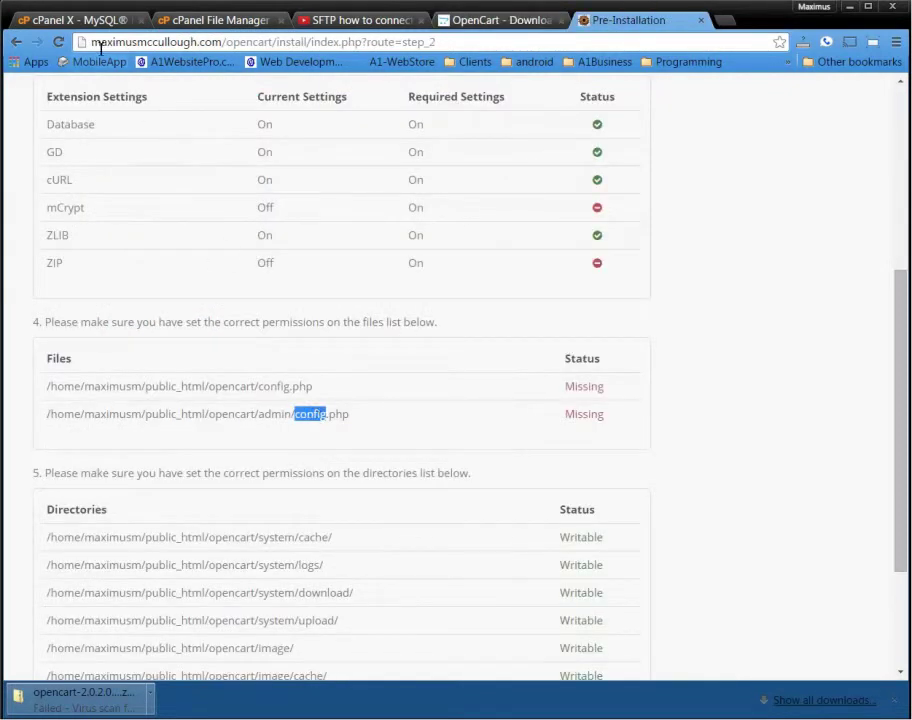
click(55, 21)
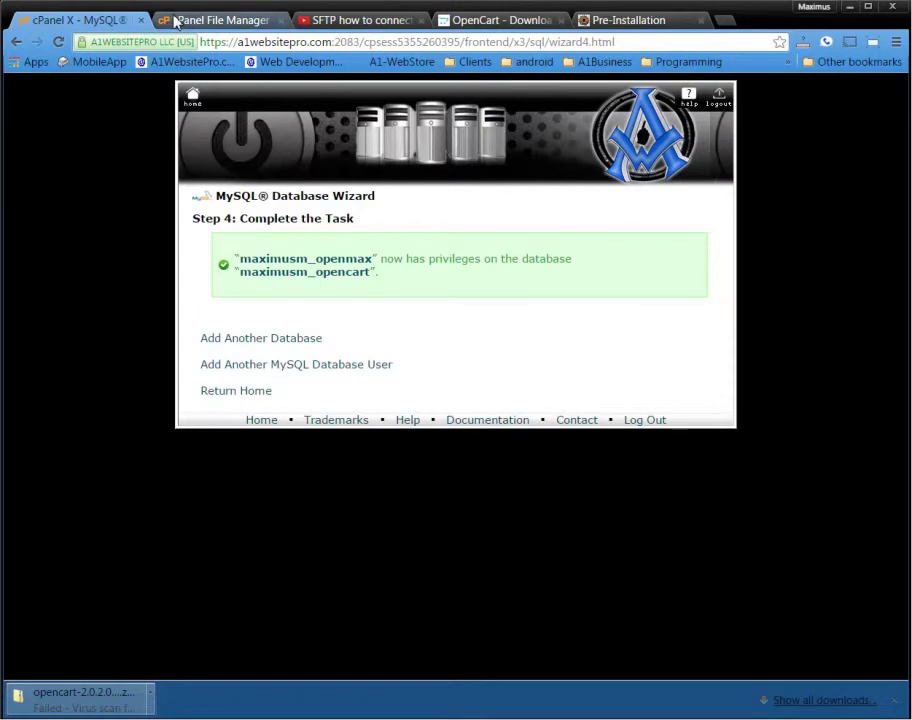
click(175, 22)
click(88, 303)
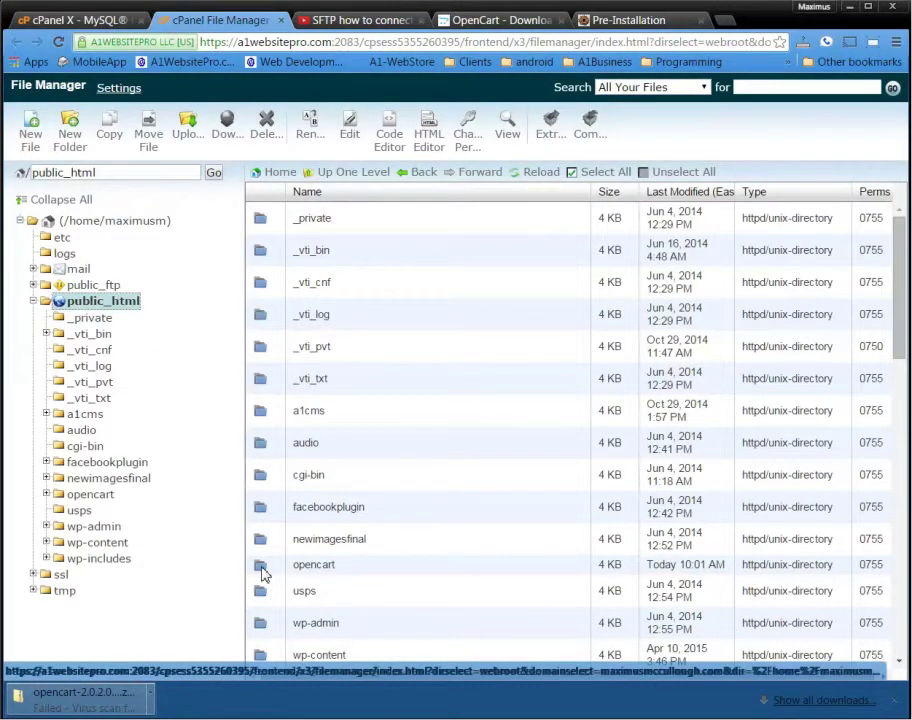
double_click(262, 567)
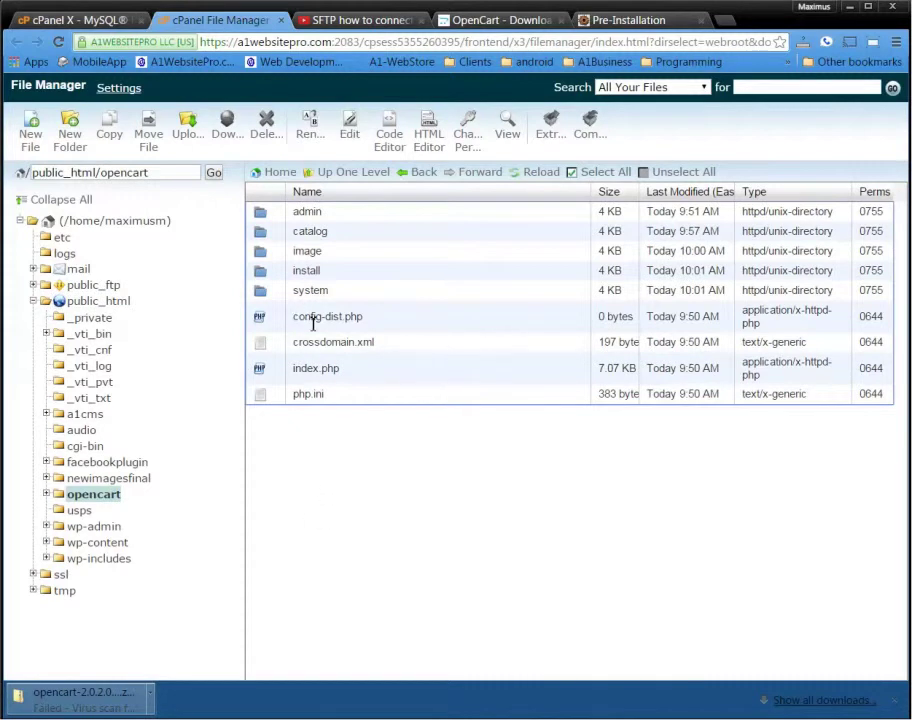
Step: Rename config-dist.php in the opencart folder to config.php
click(385, 327)
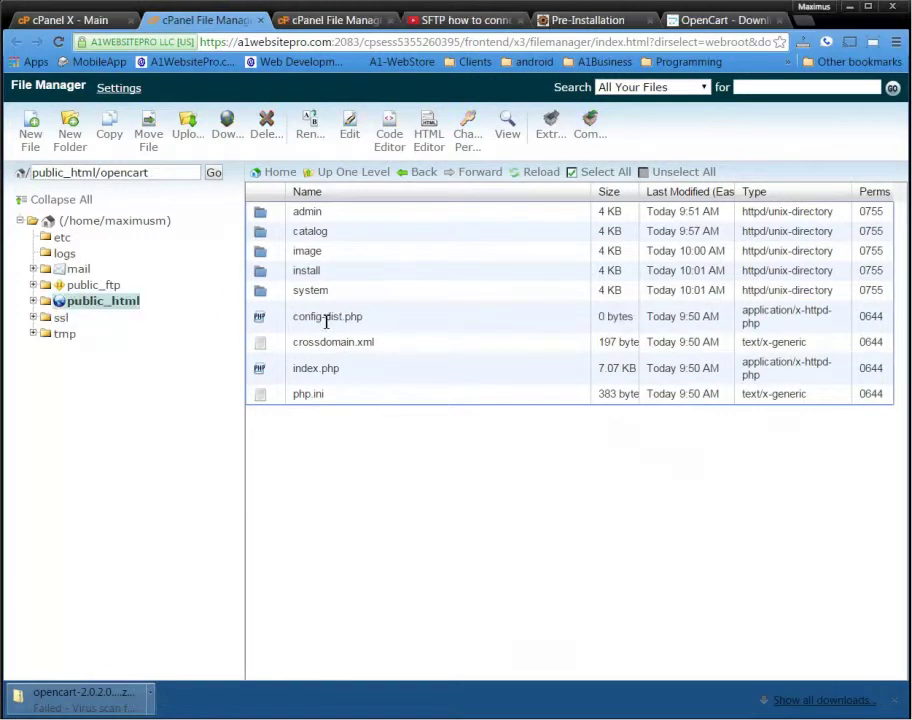
click(318, 320)
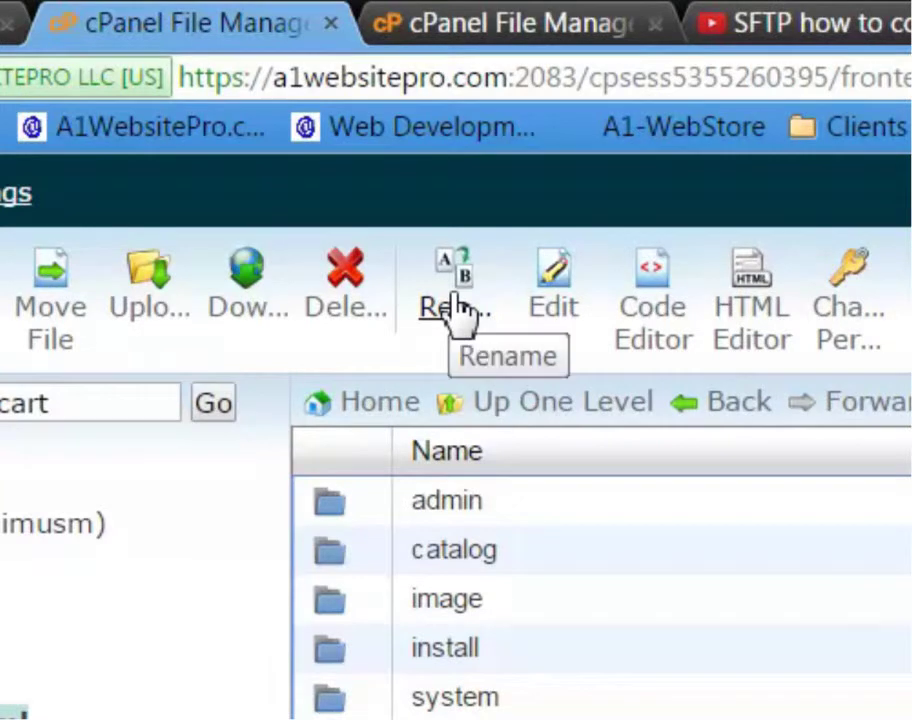
click(455, 312)
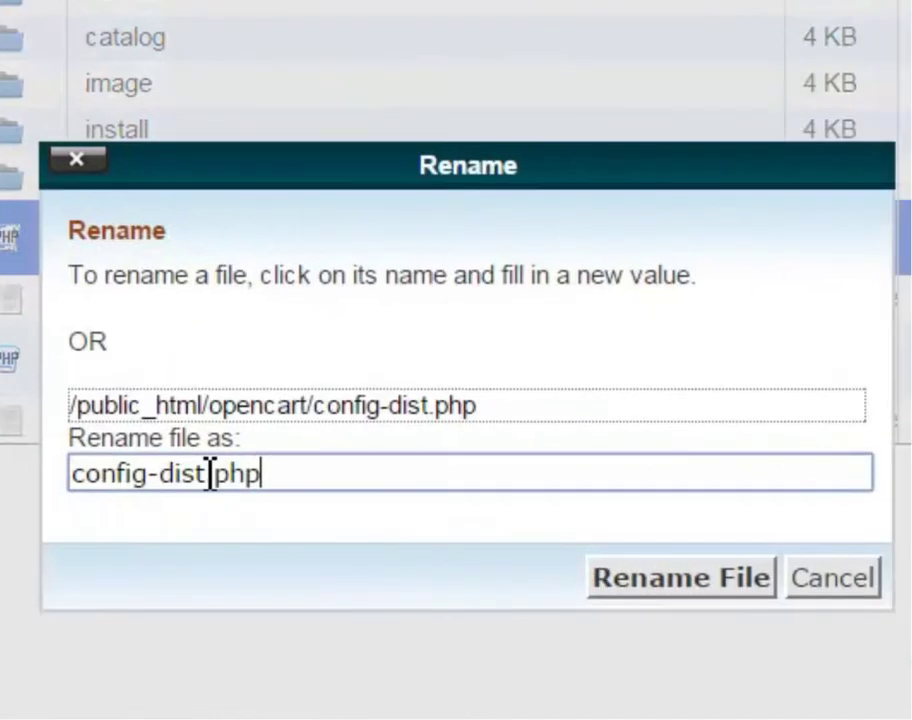
click(210, 473)
key(BackSpace)
key(BackSpace)
key(BackSpace)
key(BackSpace)
key(BackSpace)
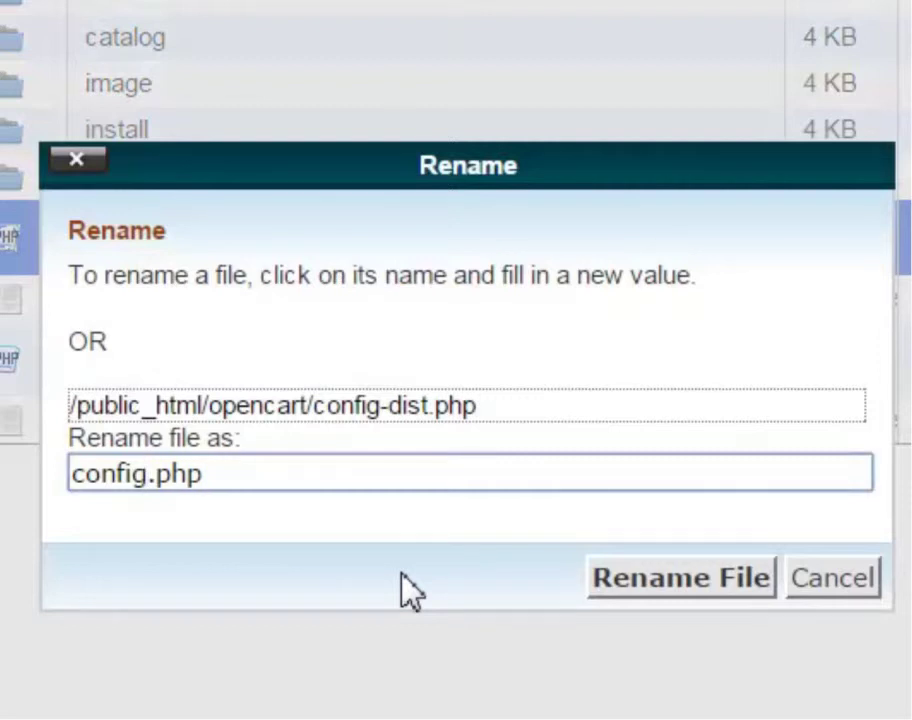
click(631, 586)
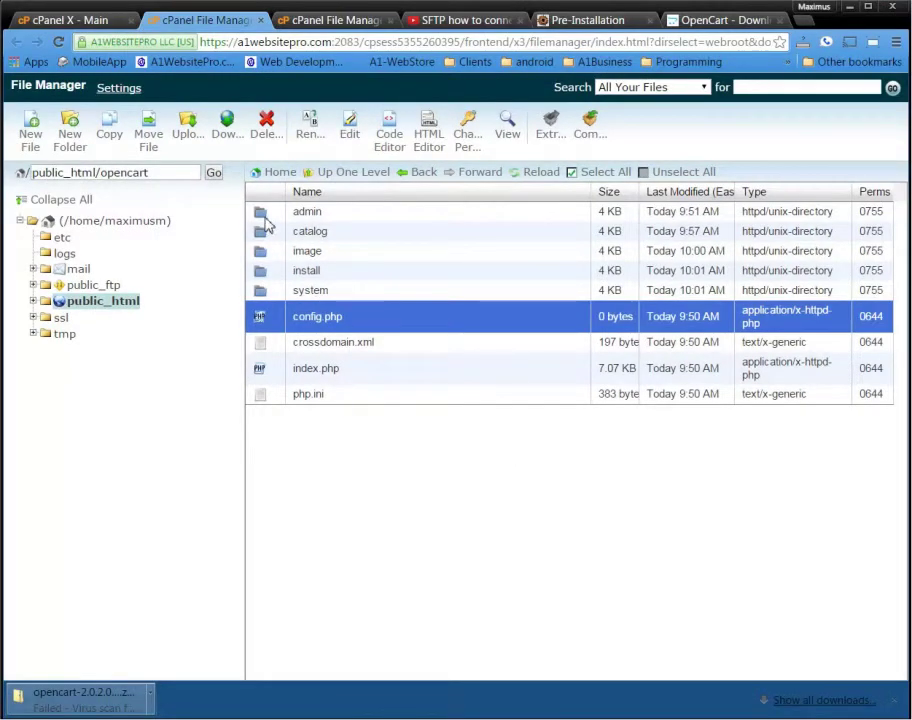
Step: Open the admin folder and rename its config-dist.php to config.php
click(264, 214)
double_click(264, 214)
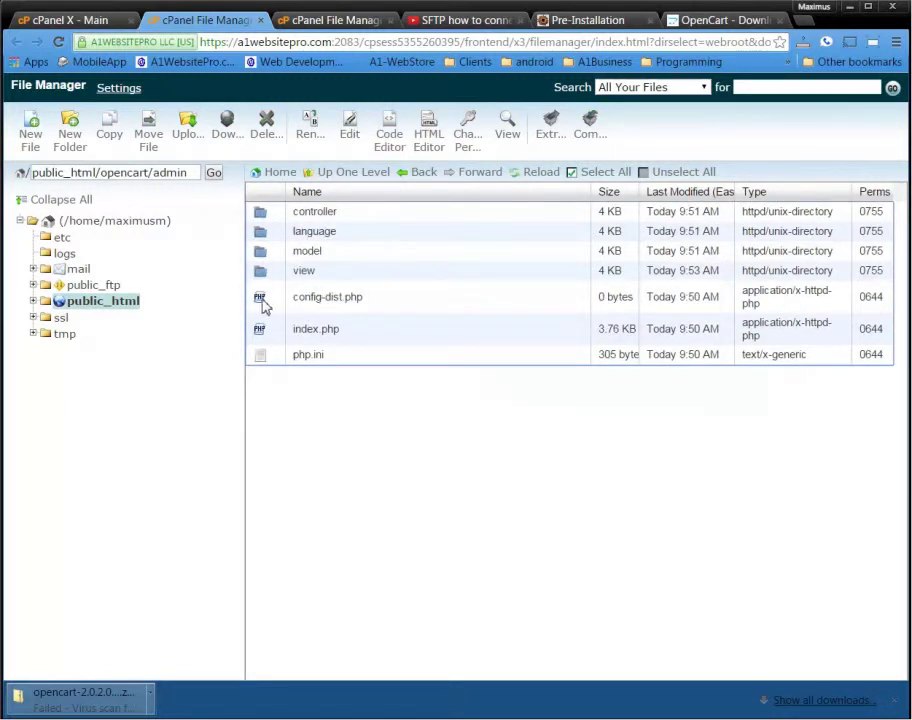
click(262, 303)
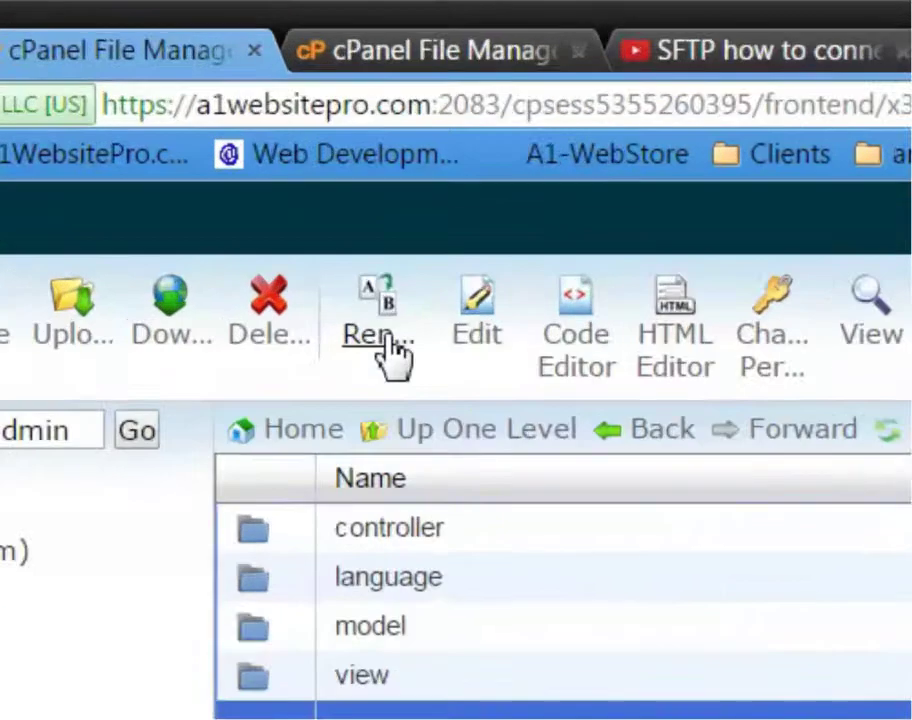
click(314, 138)
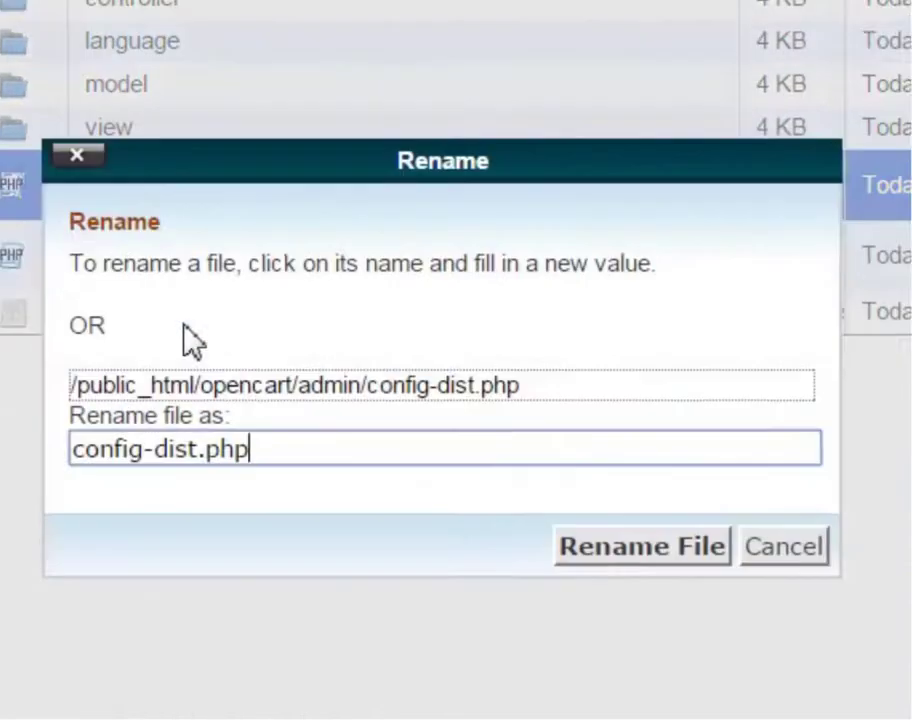
click(202, 449)
key(BackSpace)
key(BackSpace)
key(BackSpace)
key(BackSpace)
key(BackSpace)
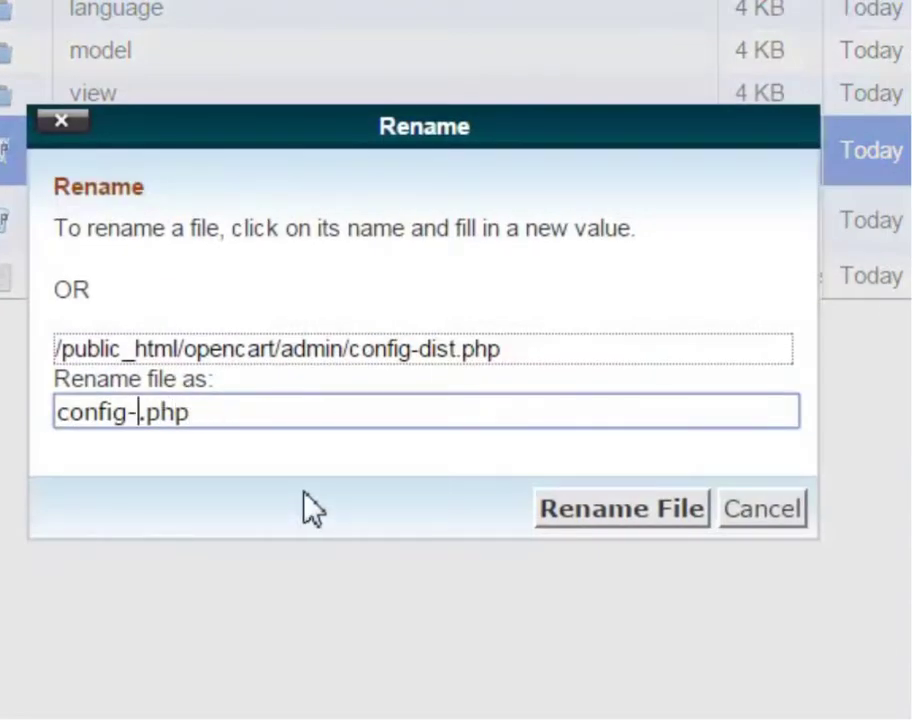
click(628, 514)
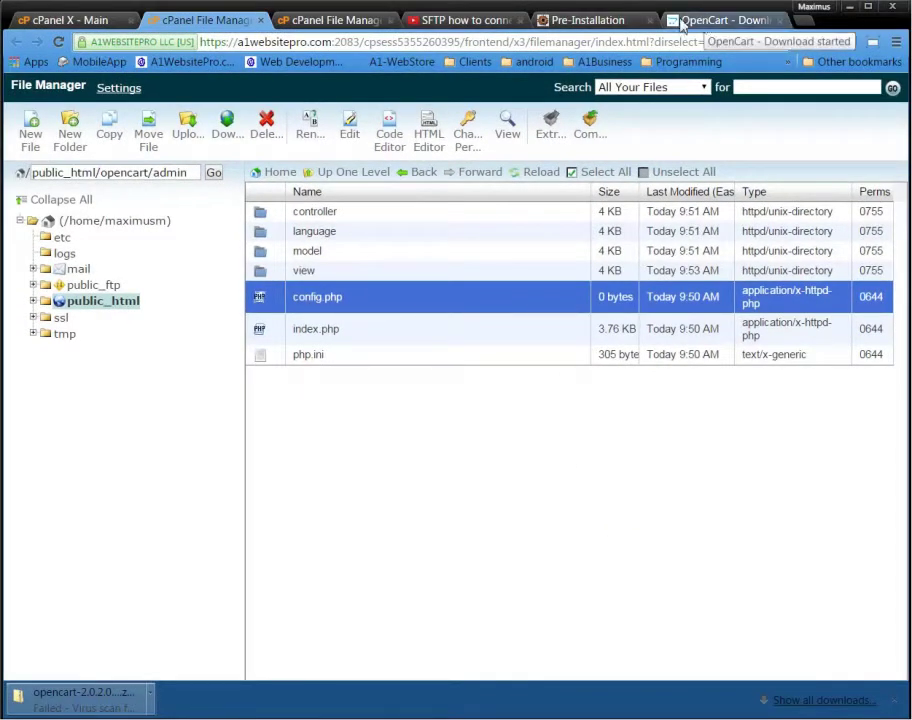
Step: Reload the pre-installation check, continue, and review the 'ZIP extension must be loaded' warning
click(585, 21)
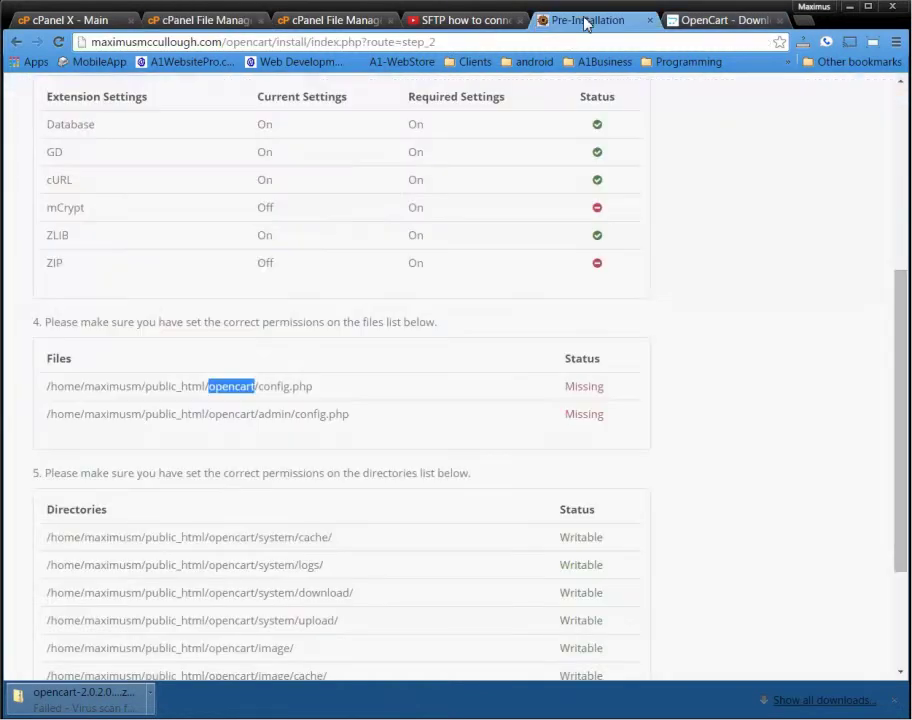
click(58, 42)
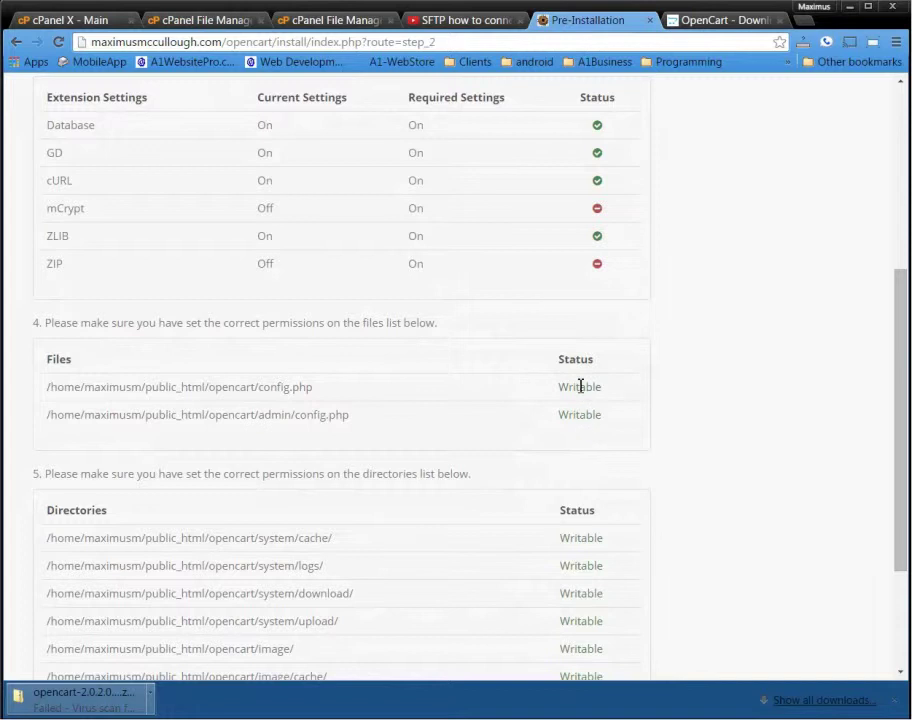
scroll(578, 410, up, 1)
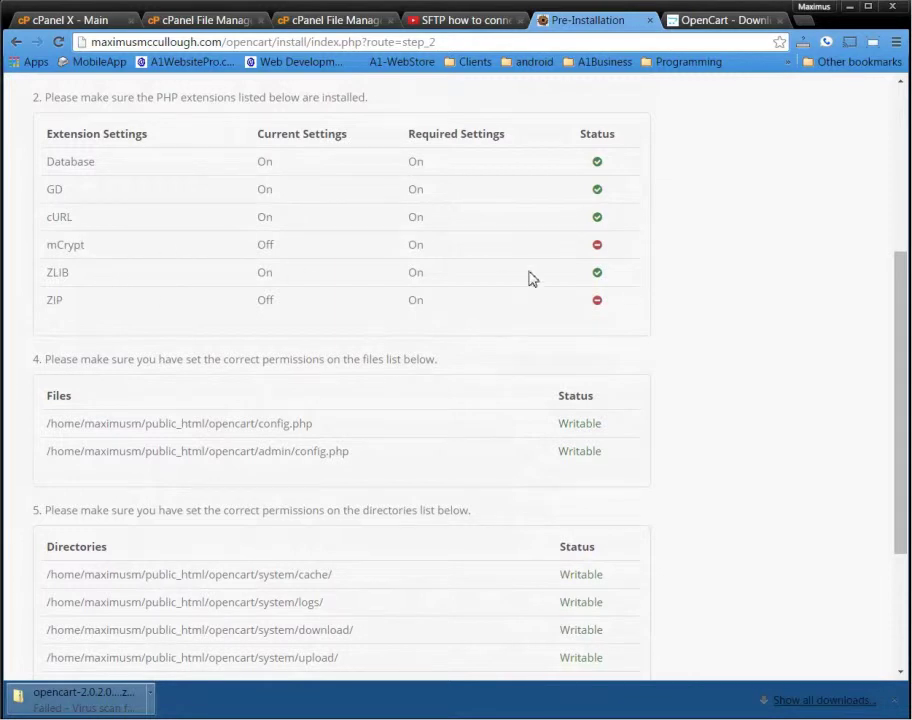
drag(55, 304, 64, 303)
scroll(514, 320, down, 3)
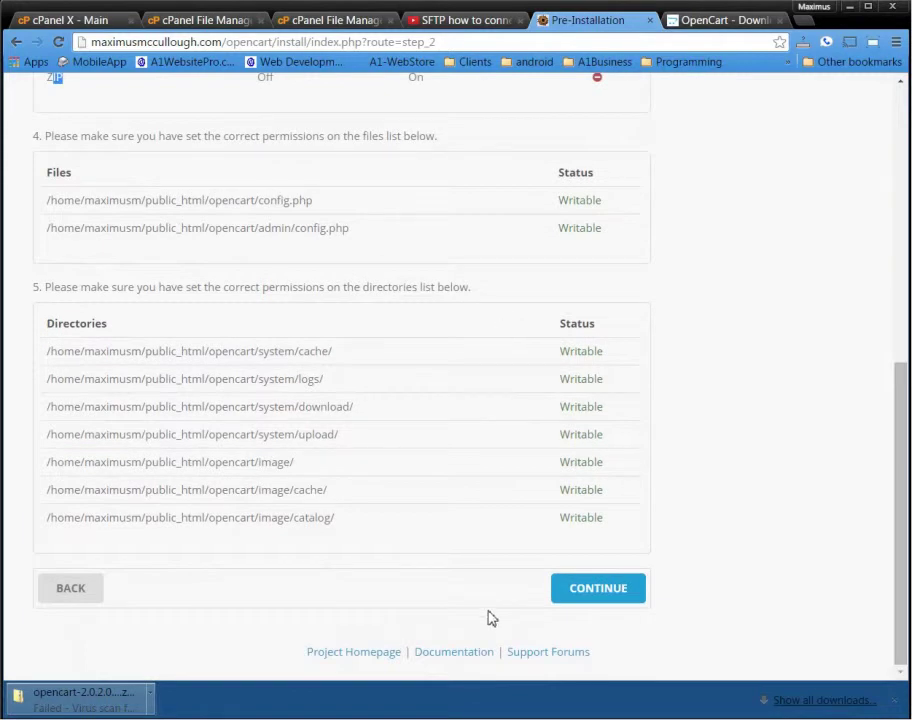
click(602, 598)
drag(121, 198, 408, 211)
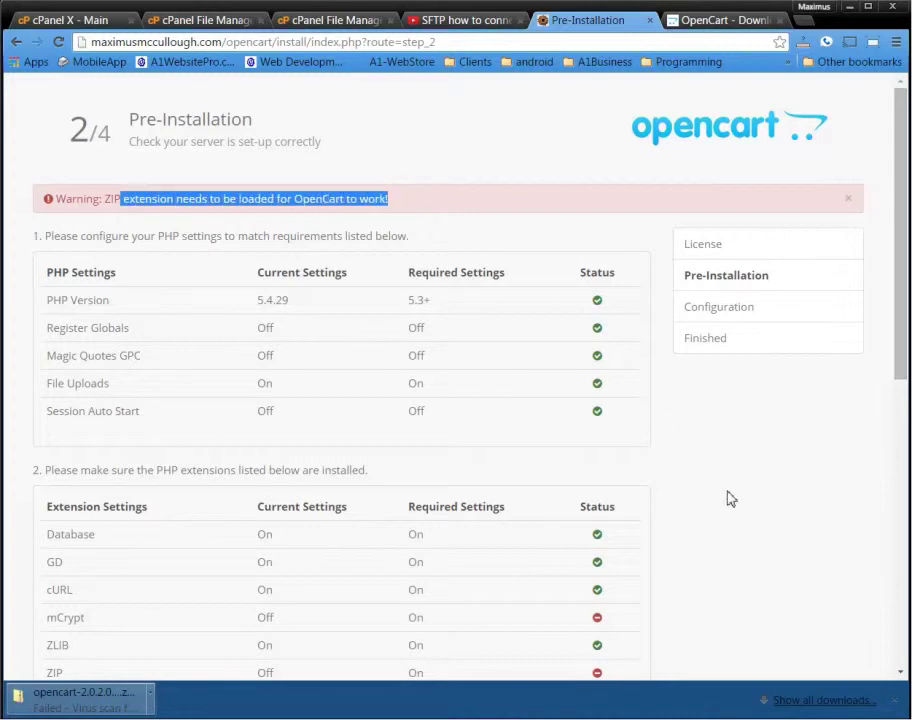
scroll(762, 512, down, 1)
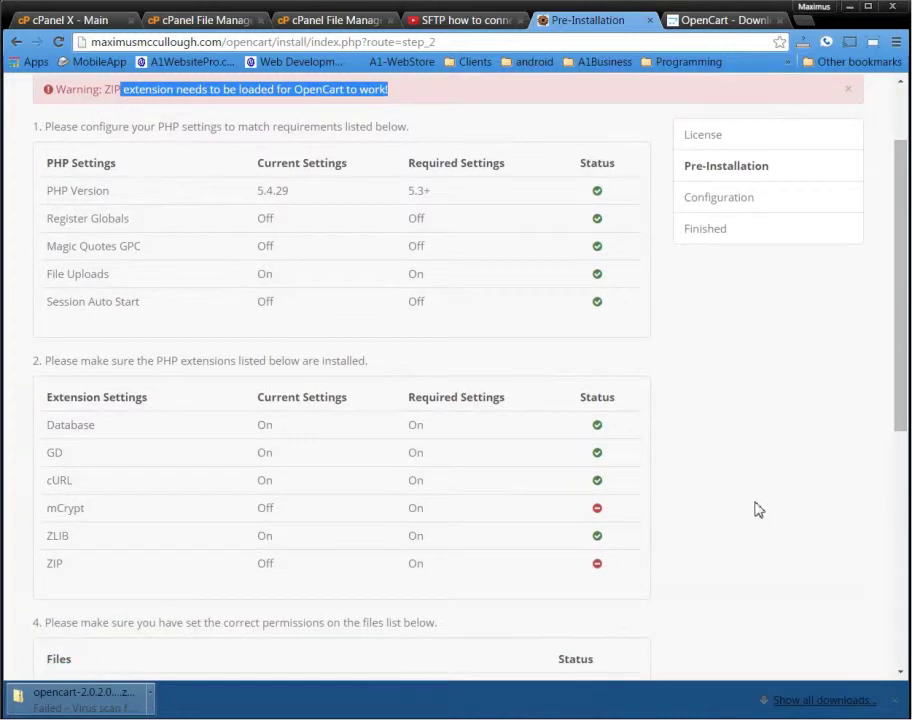
scroll(760, 512, down, 1)
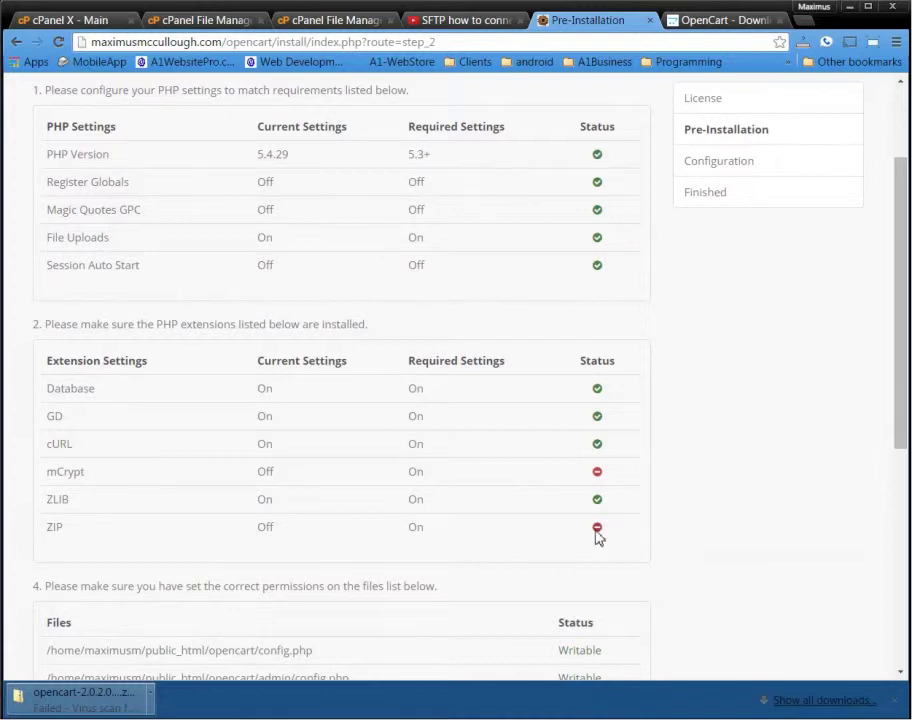
scroll(731, 439, up, 3)
scroll(731, 440, down, 1)
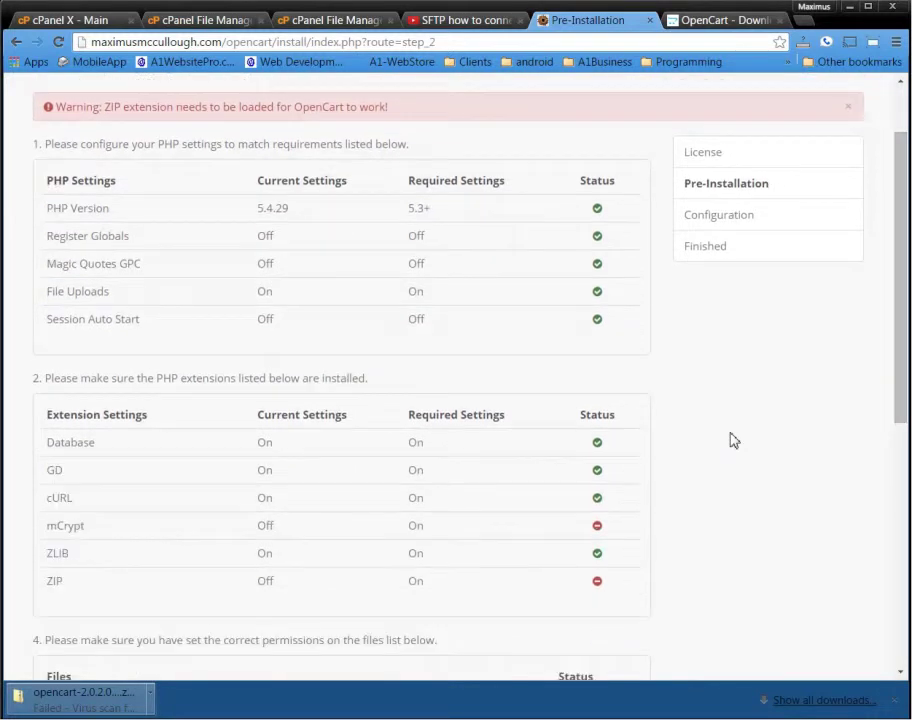
scroll(731, 440, down, 1)
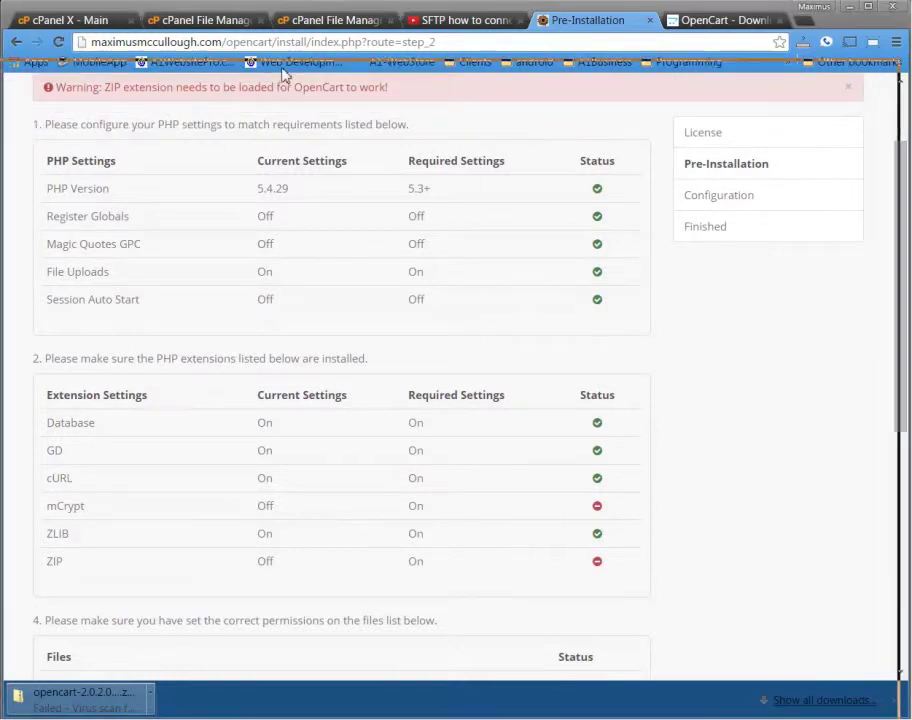
Step: Customize the EasyApache profile, keeping Apache 2.2.29 and PHP 5.4.39
key(alt+Tab)
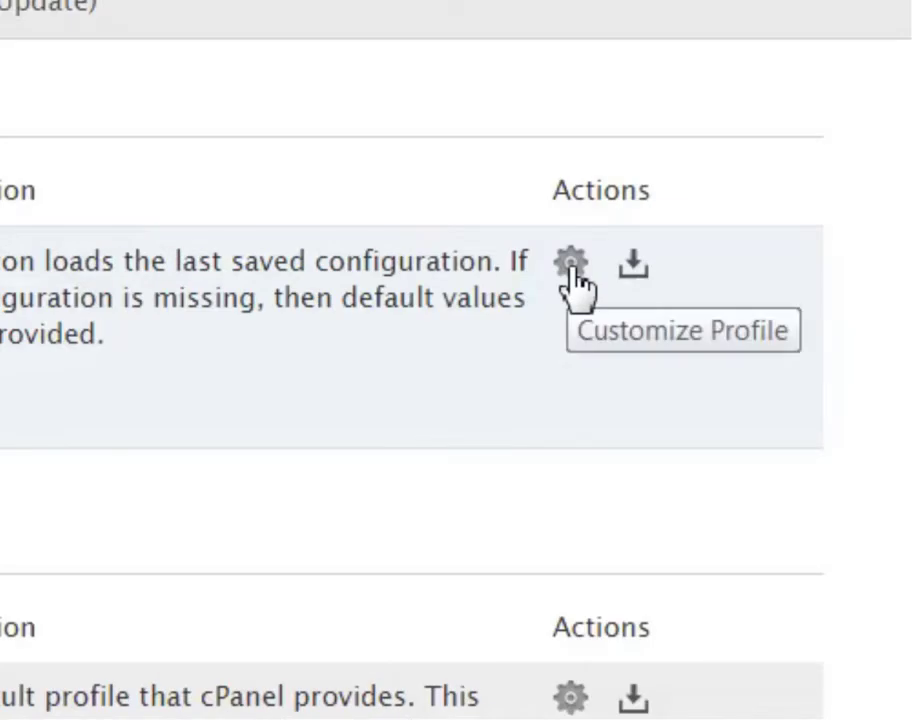
click(571, 266)
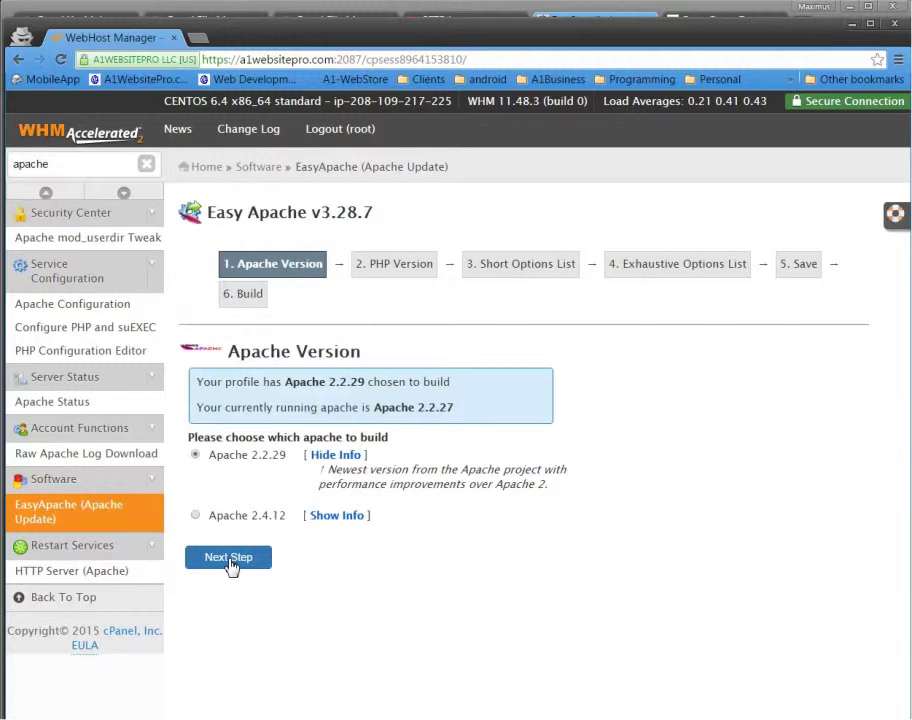
click(229, 558)
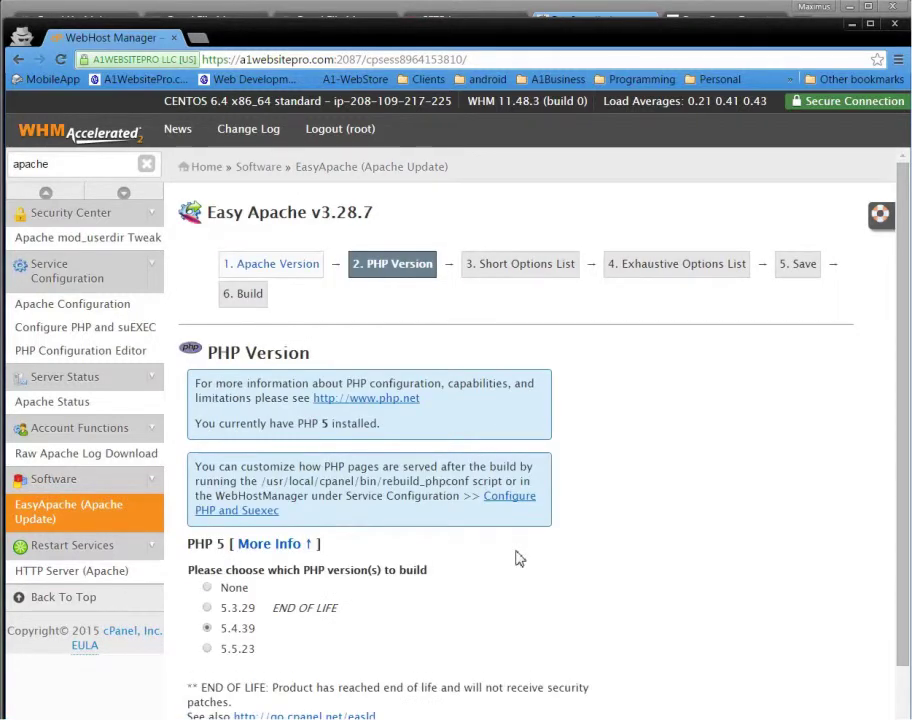
scroll(518, 559, down, 1)
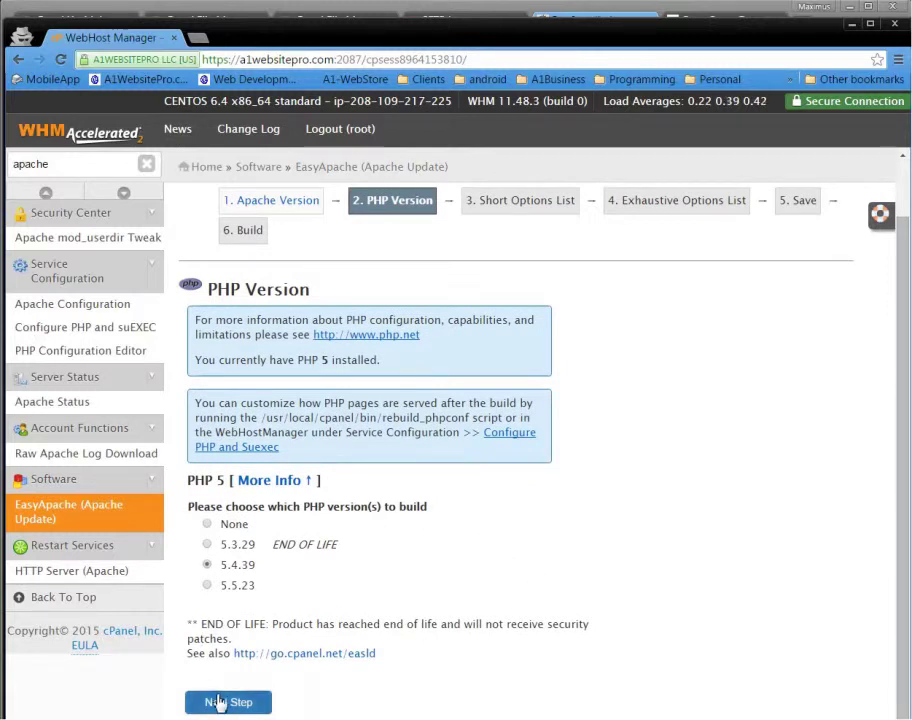
click(214, 703)
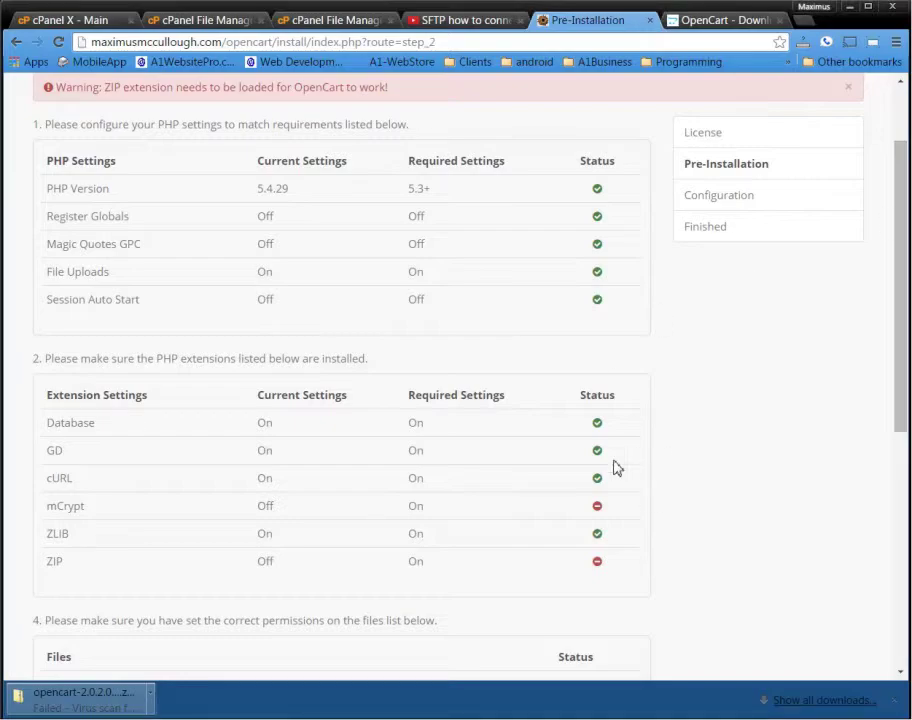
Step: Search the Short Options List for ZIP, then go to the Exhaustive Options List
double_click(52, 565)
key(ctrl+c)
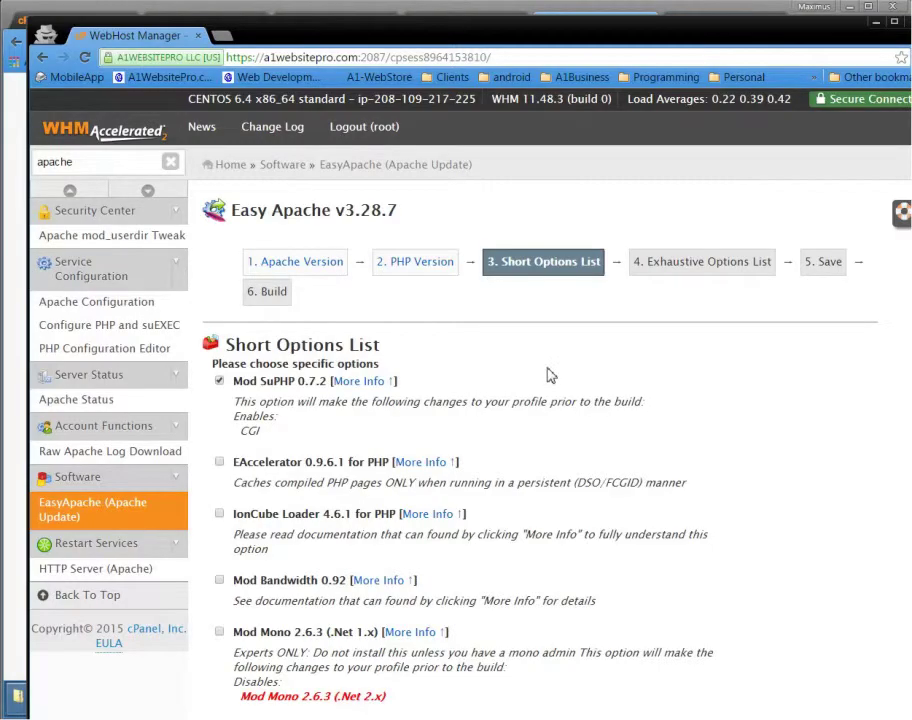
key(ctrl+f)
key(ctrl+v)
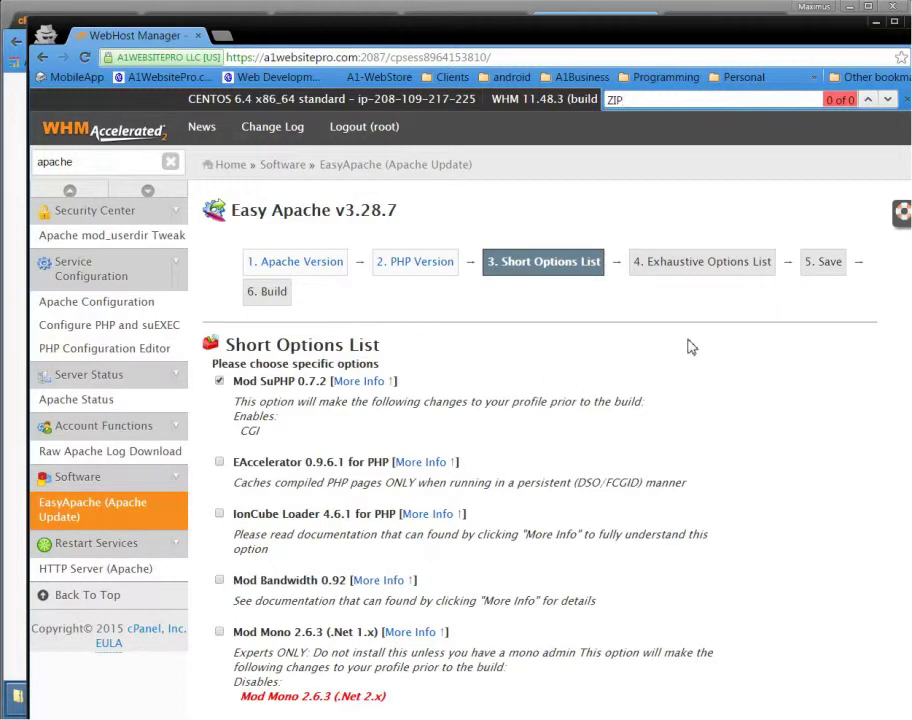
scroll(680, 360, down, 3)
scroll(688, 368, down, 15)
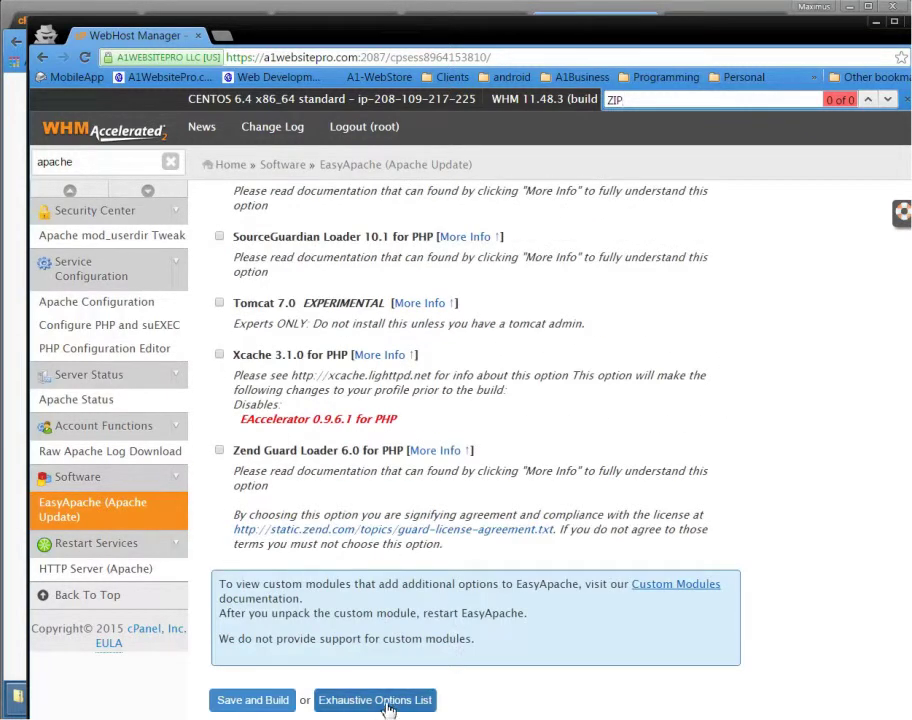
click(388, 704)
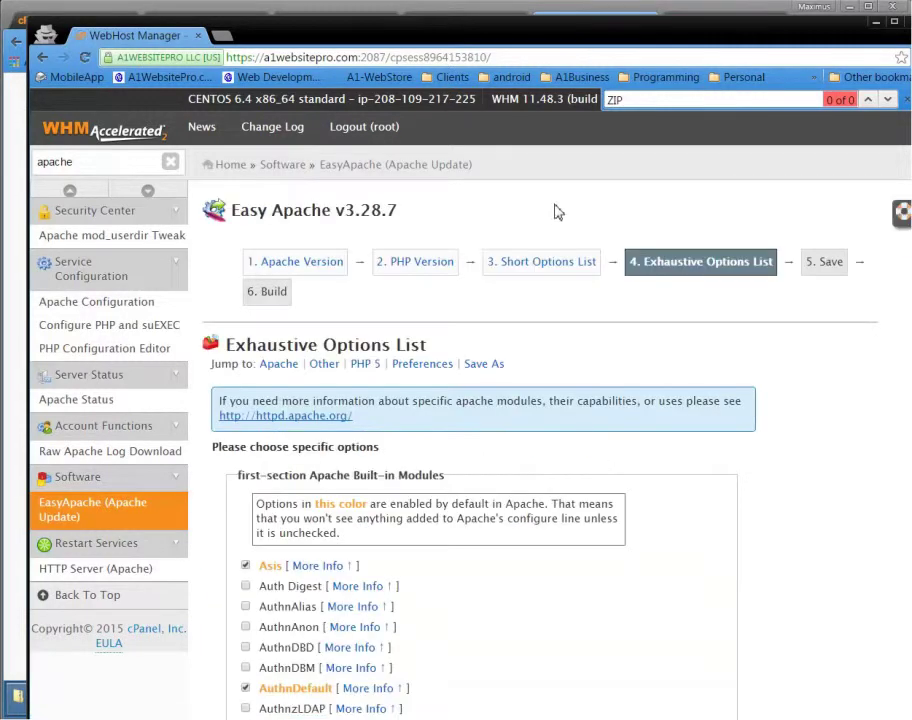
Step: Enable the Zip PHP extension in the build options
click(890, 101)
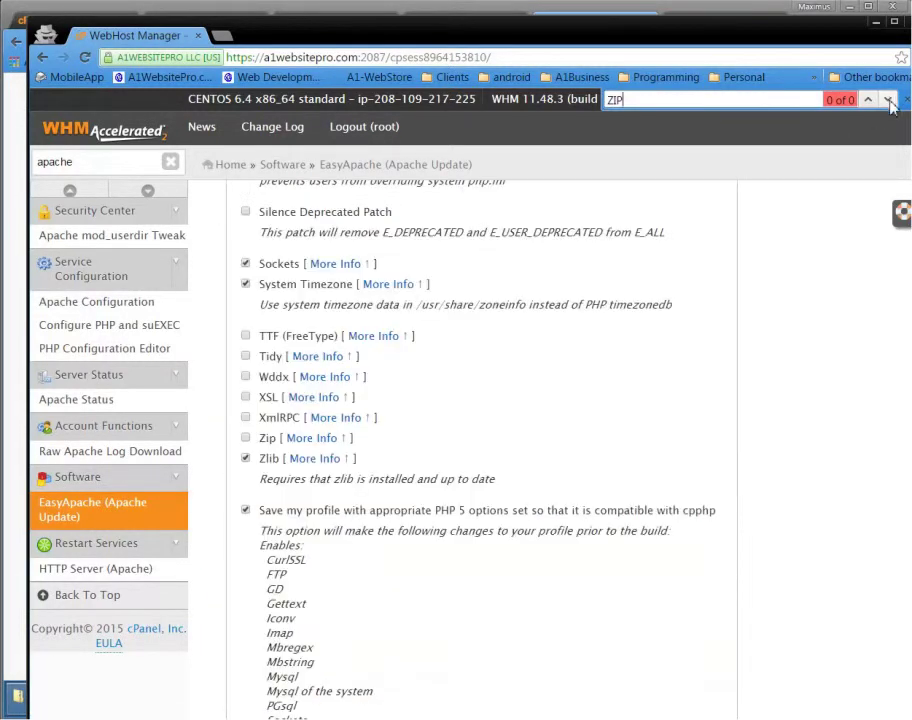
click(245, 438)
key(BackSpace)
text(p)
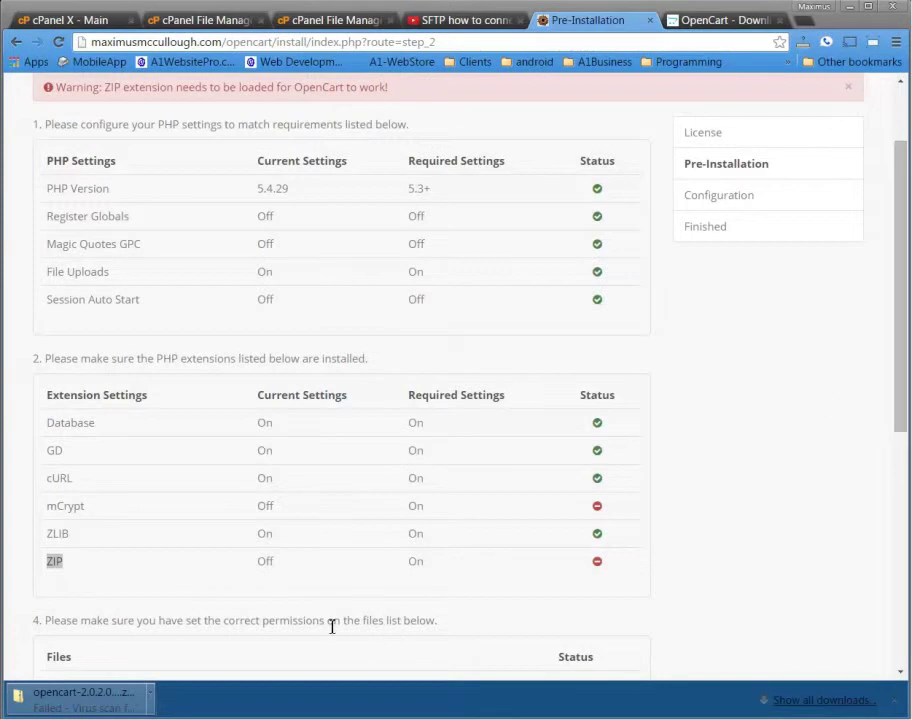
Step: Find and enable the Mcrypt extension, then scroll down to the save section
drag(84, 508, 52, 510)
right_click(61, 510)
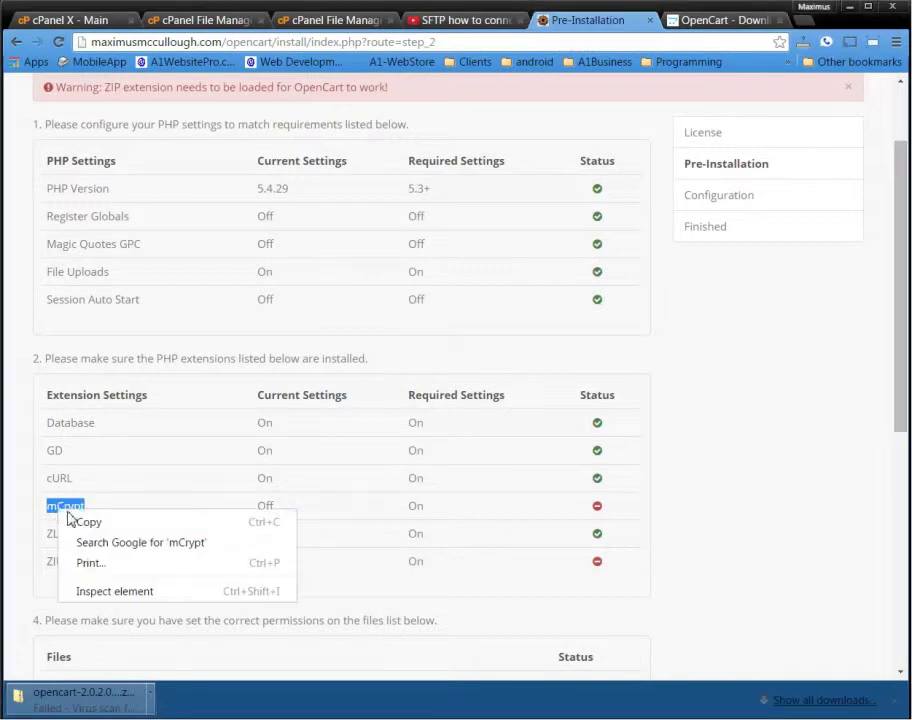
click(88, 522)
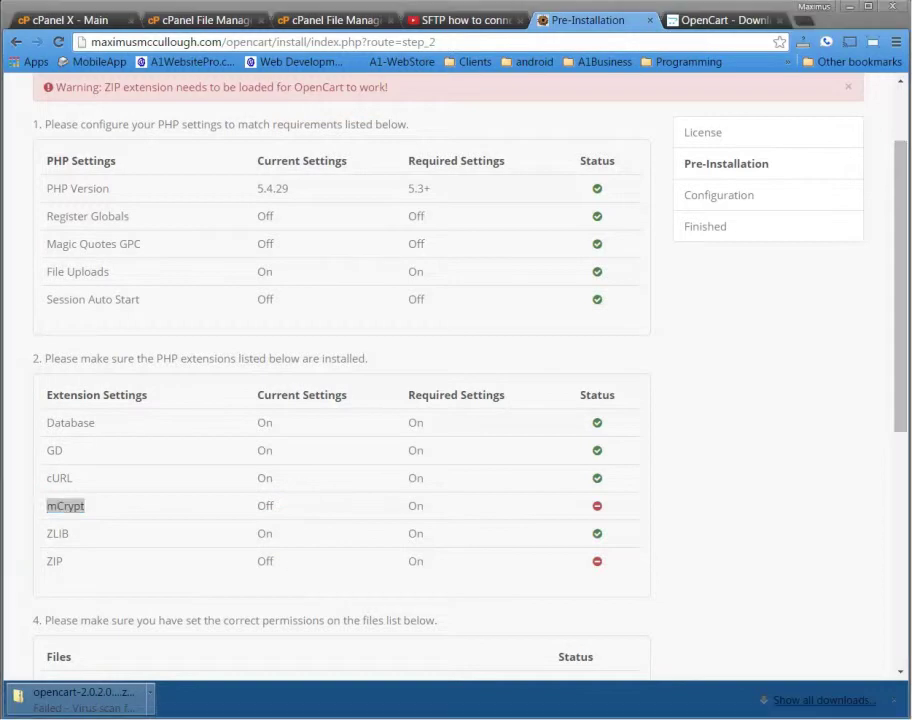
key(alt+Tab)
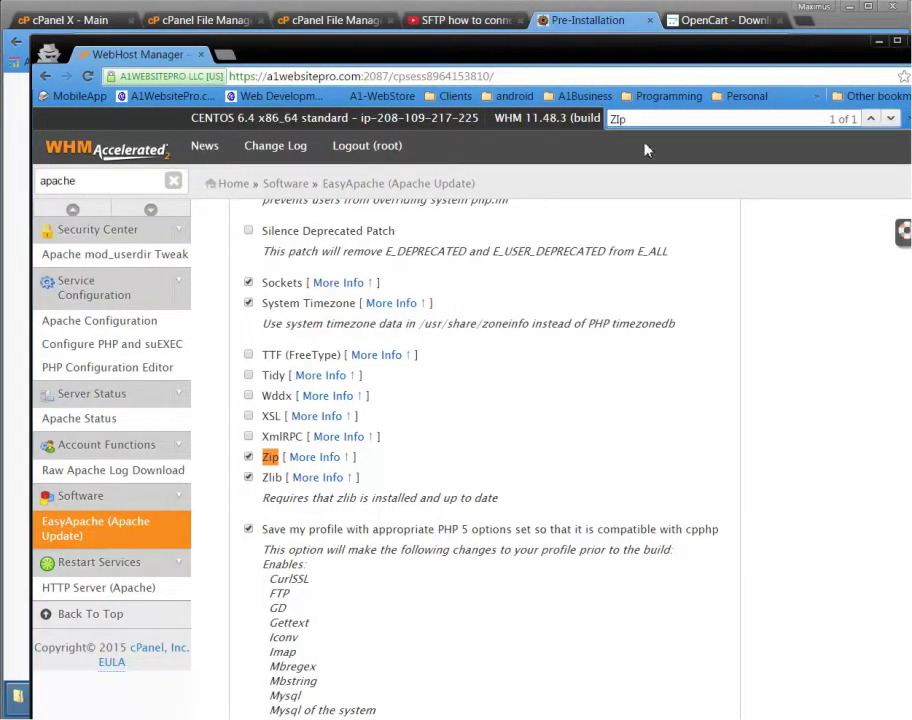
key(ctrl+v)
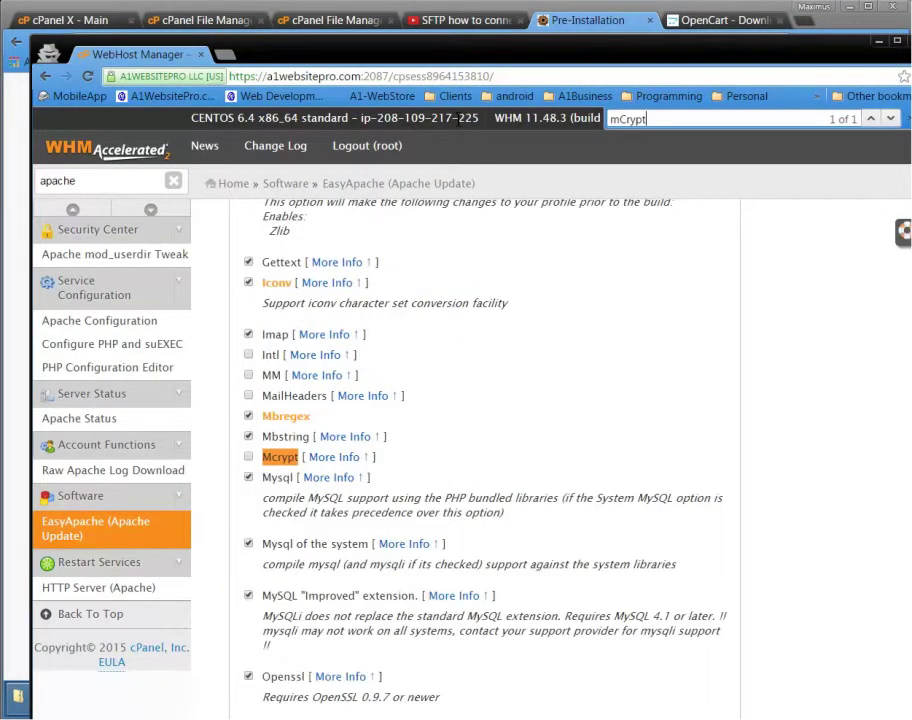
click(248, 457)
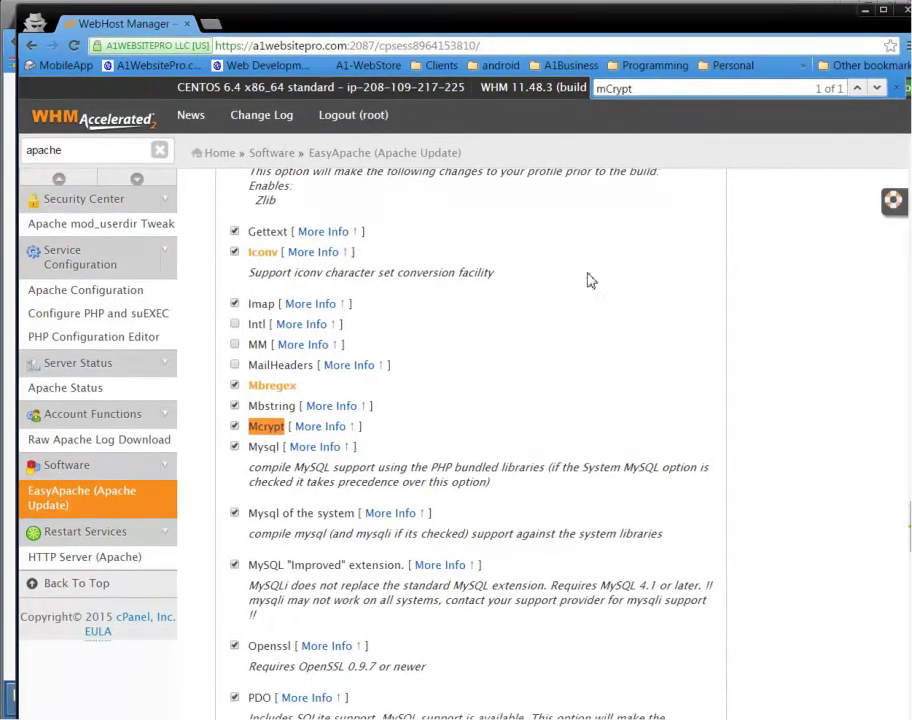
scroll(611, 418, down, 5)
scroll(590, 400, down, 10)
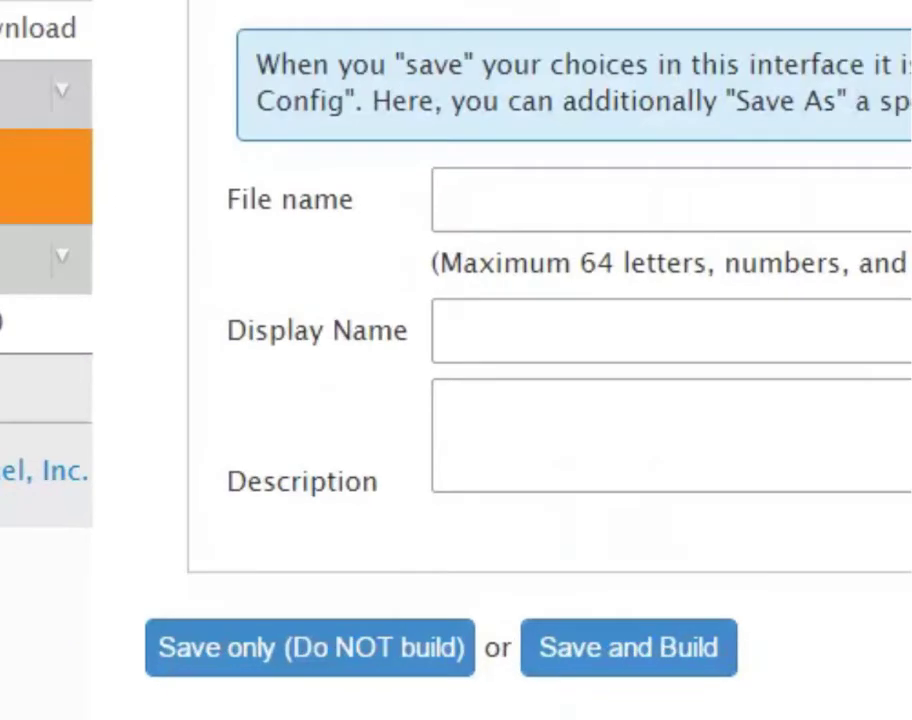
Step: Save and Build the profile with Zip and Mcrypt, save the new PHP configuration, and return to OpenCart
click(660, 660)
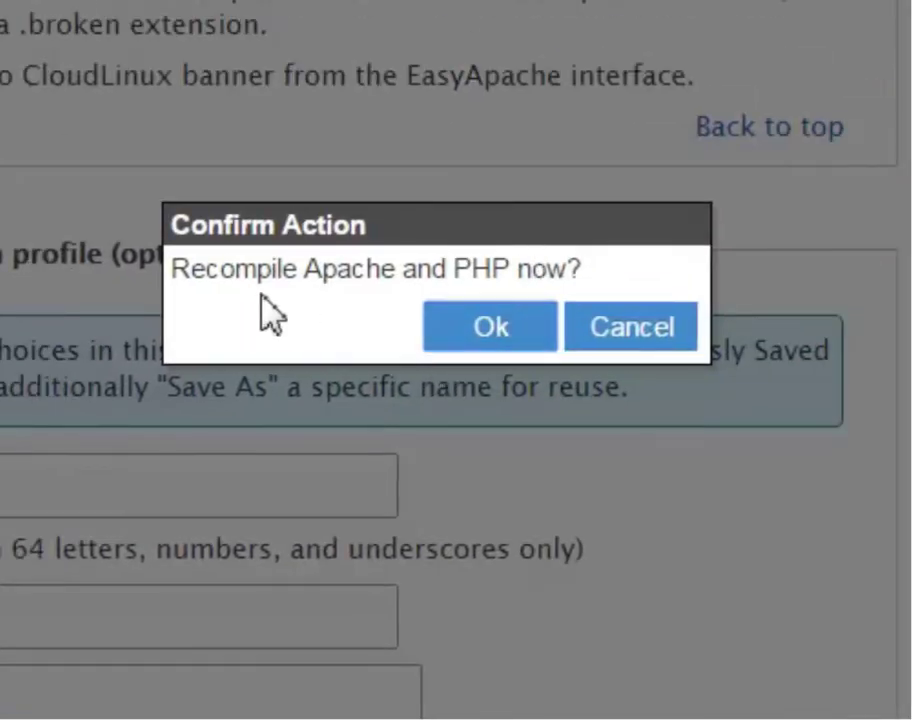
click(500, 335)
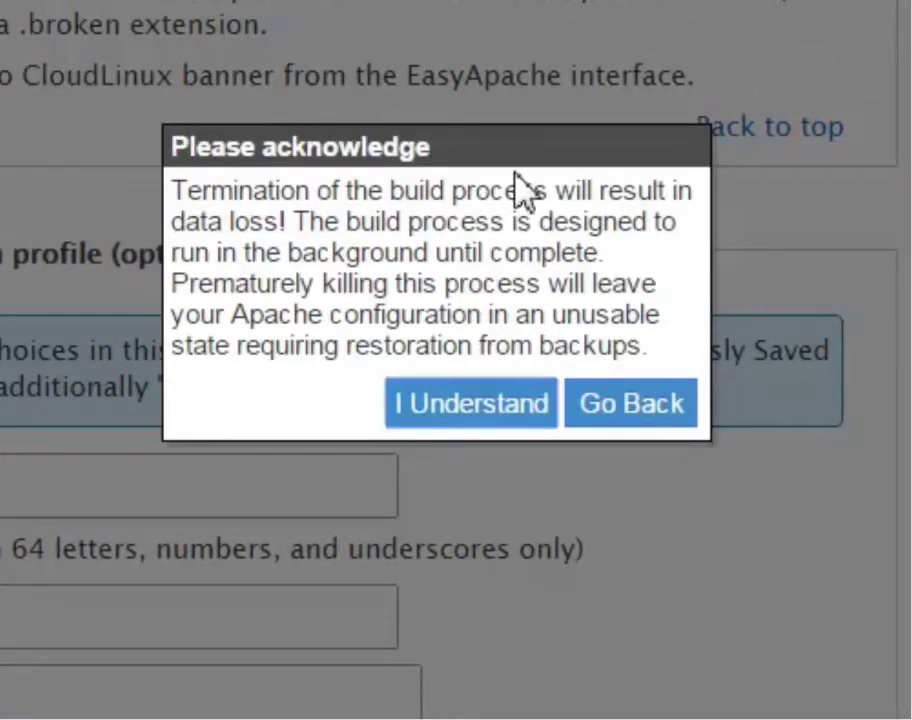
click(447, 404)
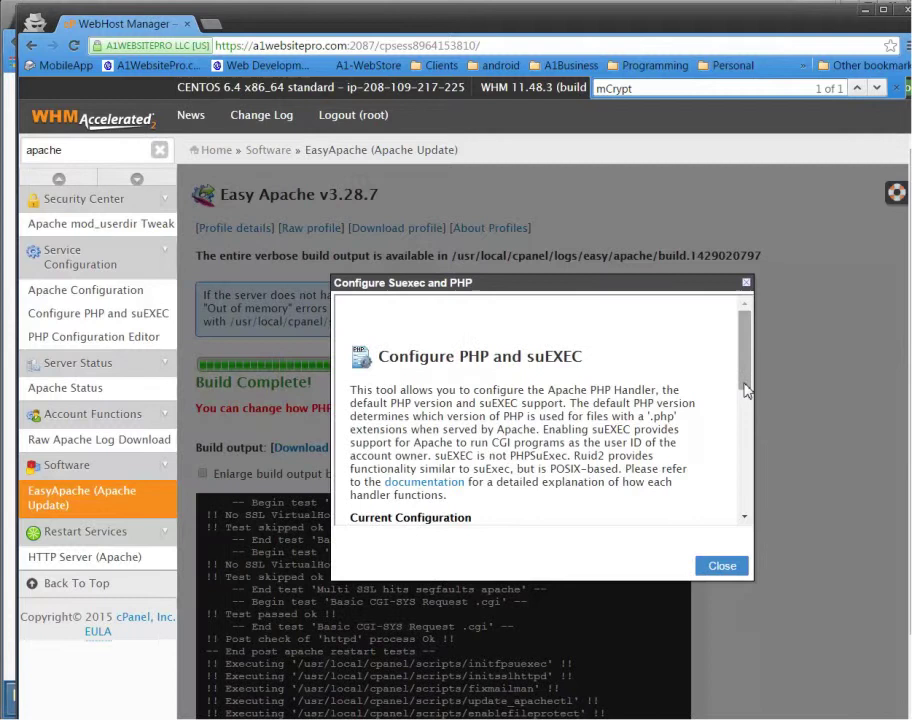
drag(745, 390, 748, 565)
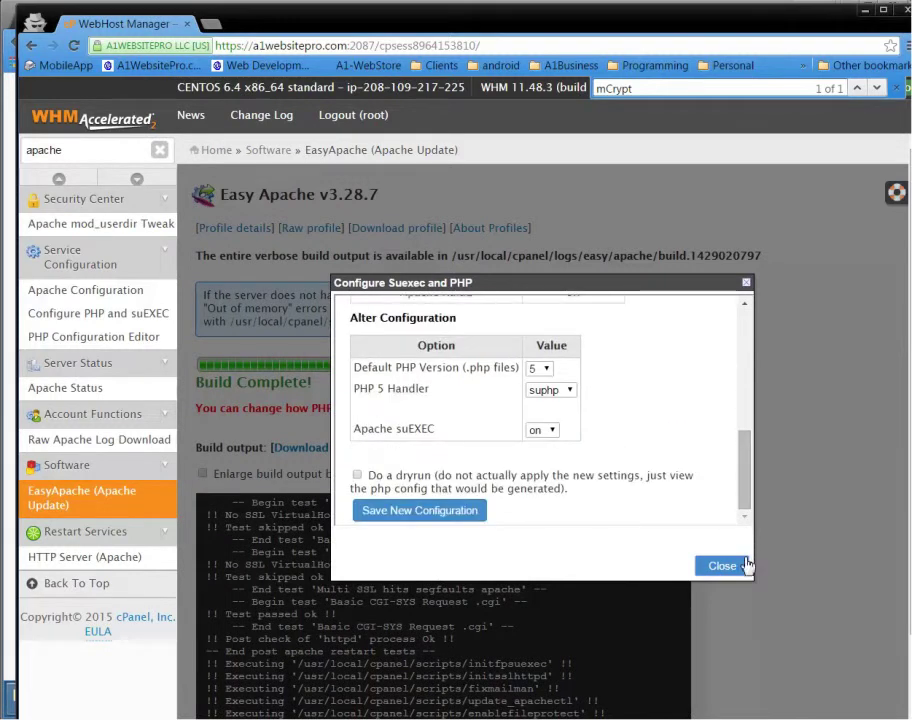
click(421, 510)
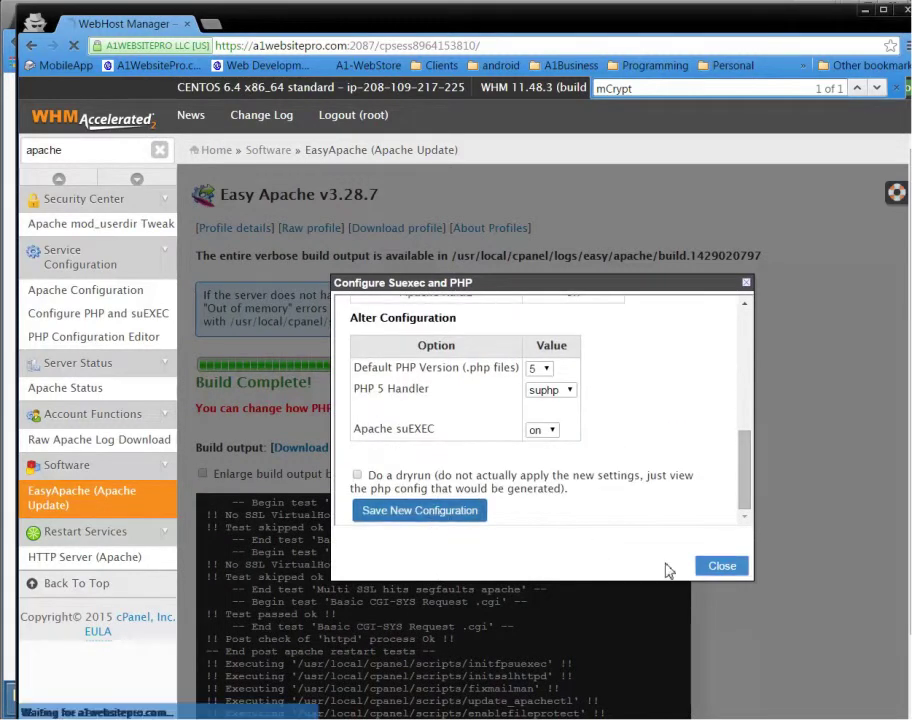
click(733, 572)
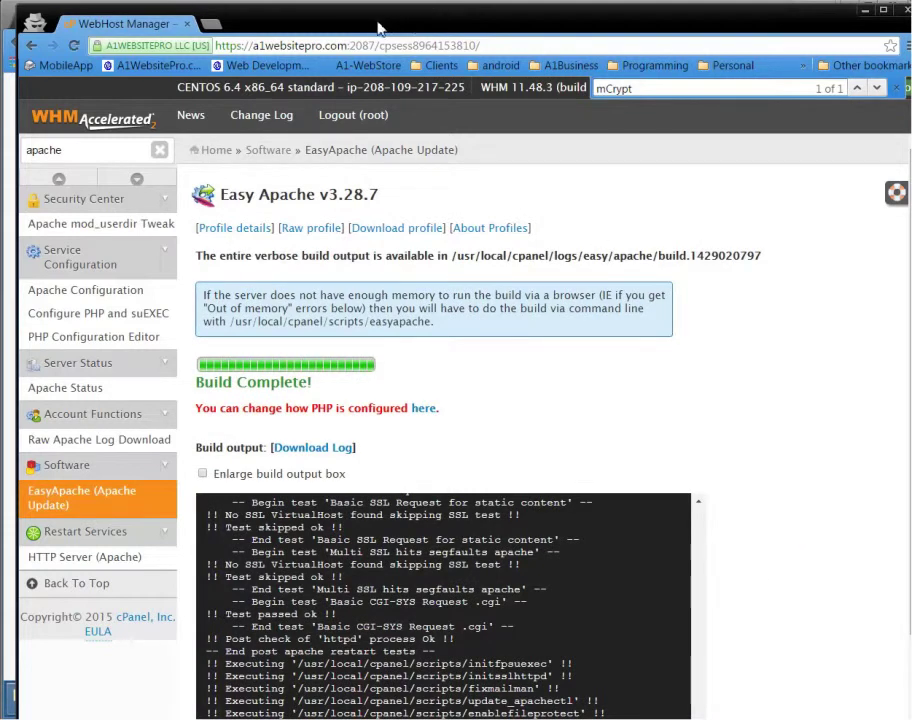
key(alt+Tab)
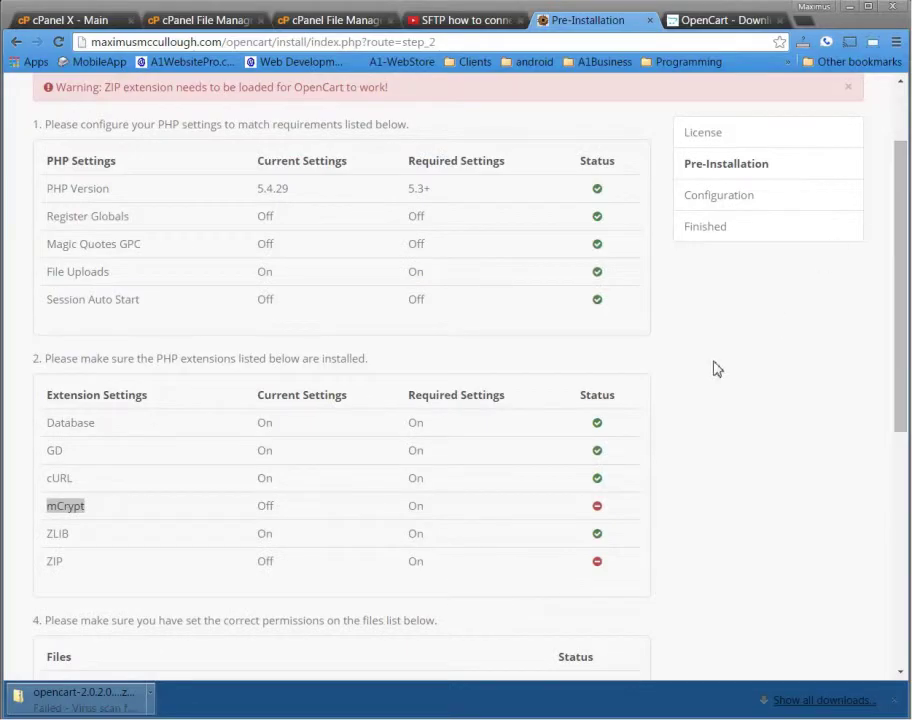
Step: Reload the OpenCart requirements check, confirming the form resubmission
click(54, 567)
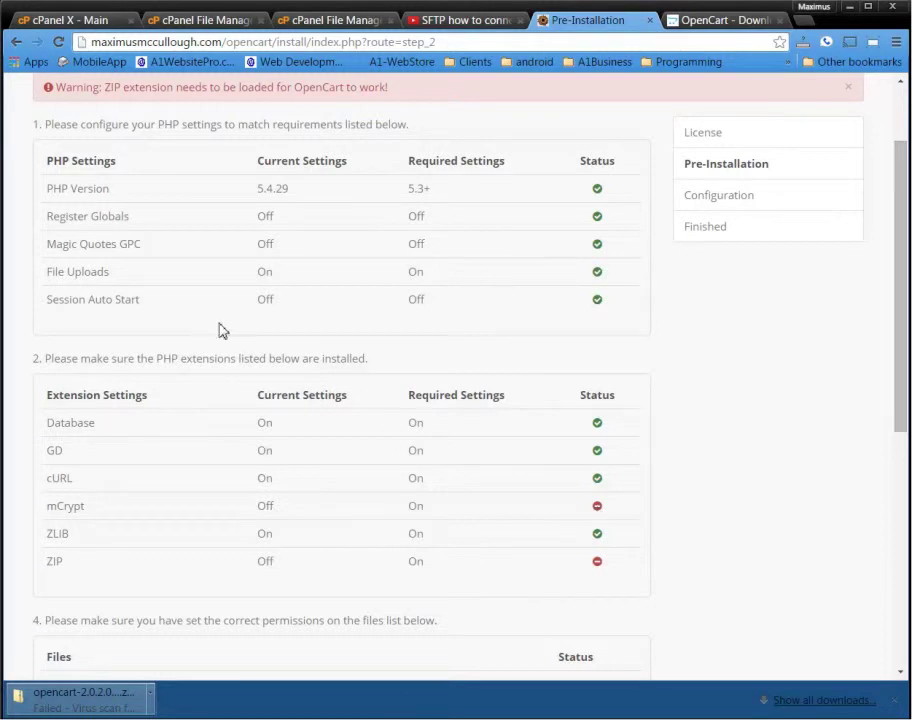
click(58, 42)
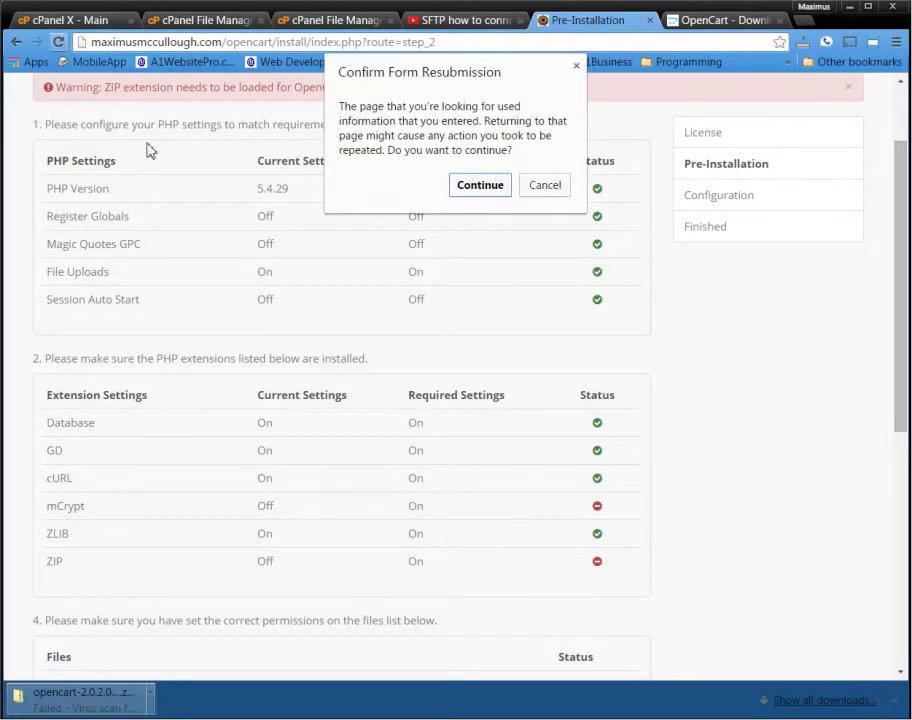
click(480, 186)
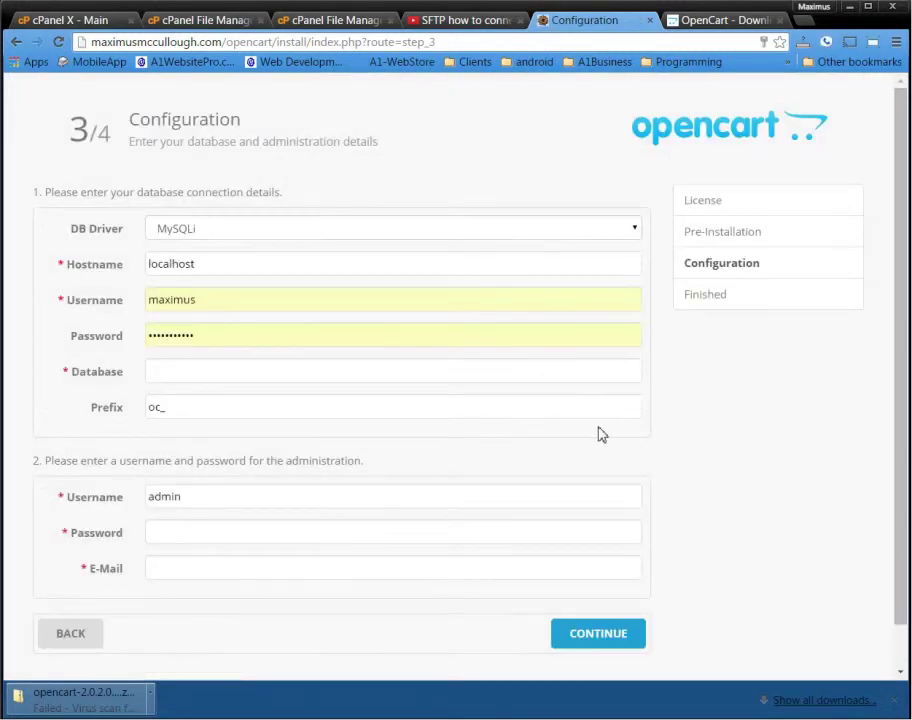
Step: Place the Notepad credentials beside the configuration form, keep MySQLi as DB driver, and select the username
scroll(705, 417, down, 1)
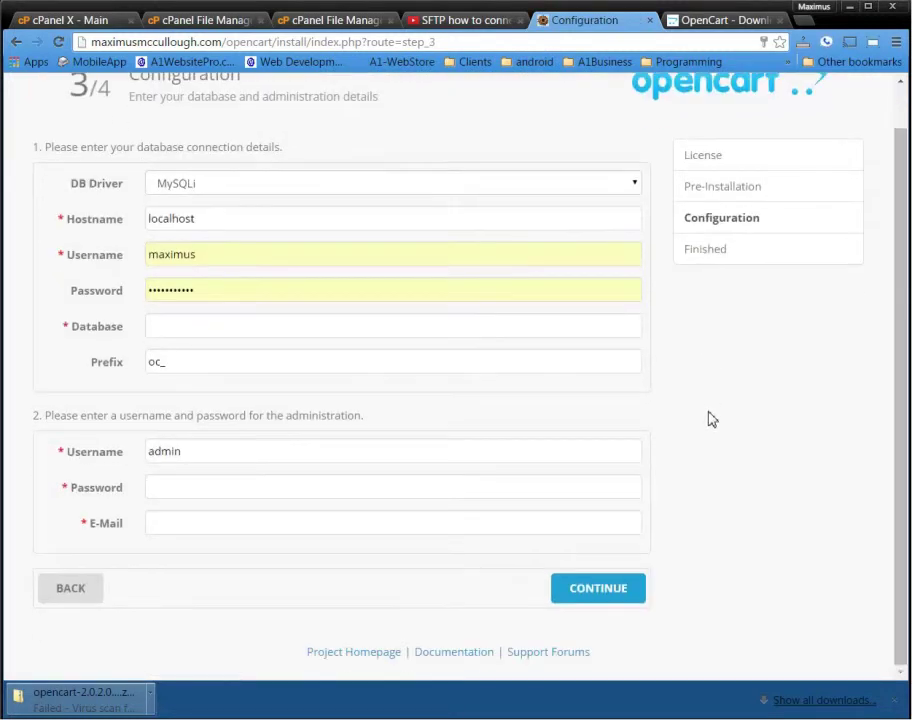
scroll(710, 418, up, 1)
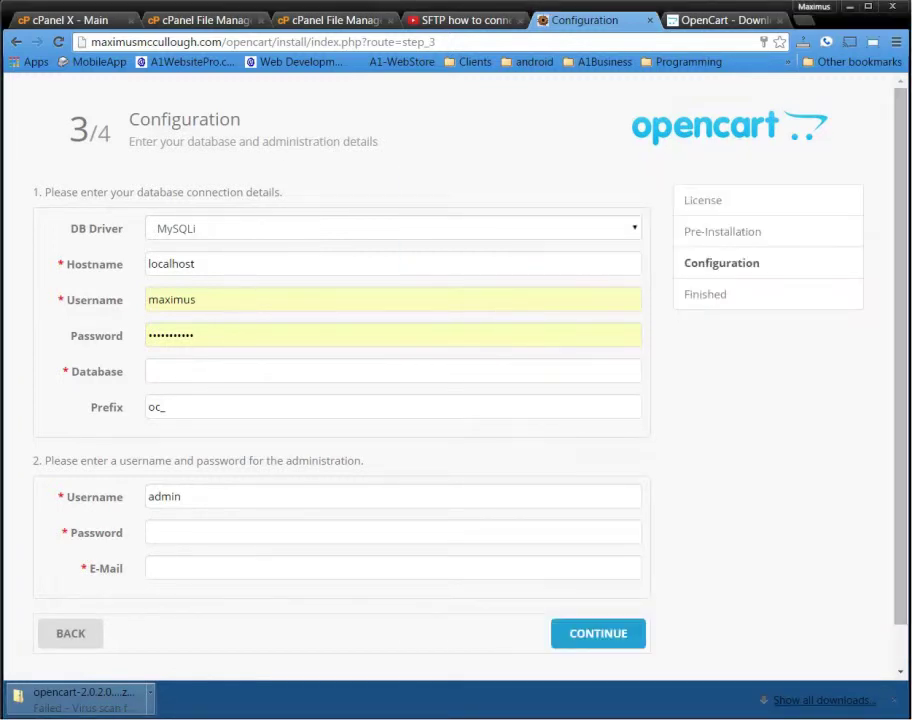
drag(300, 400, 902, 246)
drag(672, 246, 808, 230)
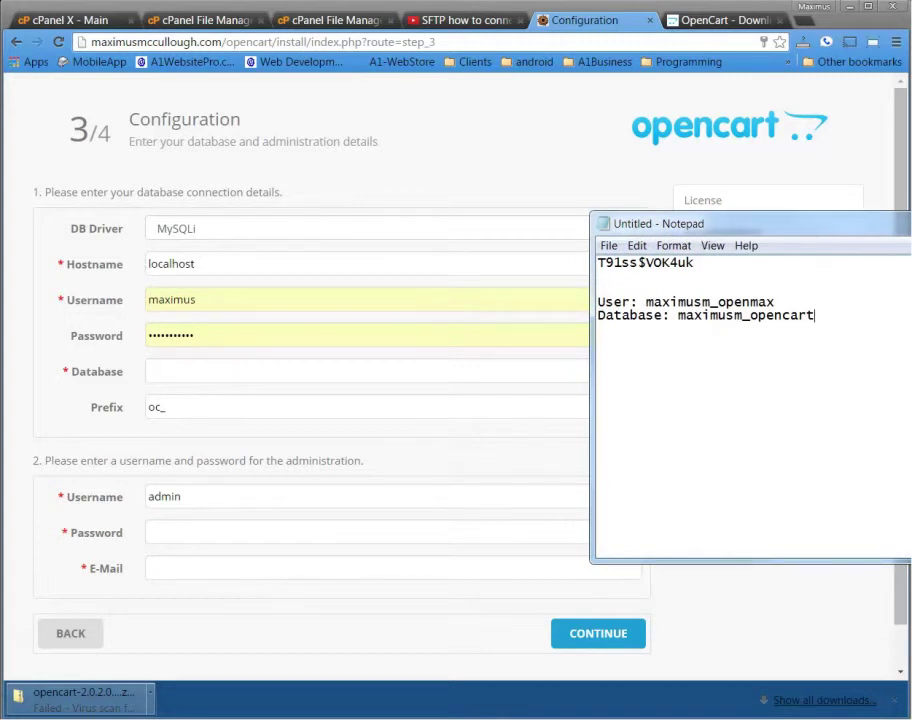
click(309, 234)
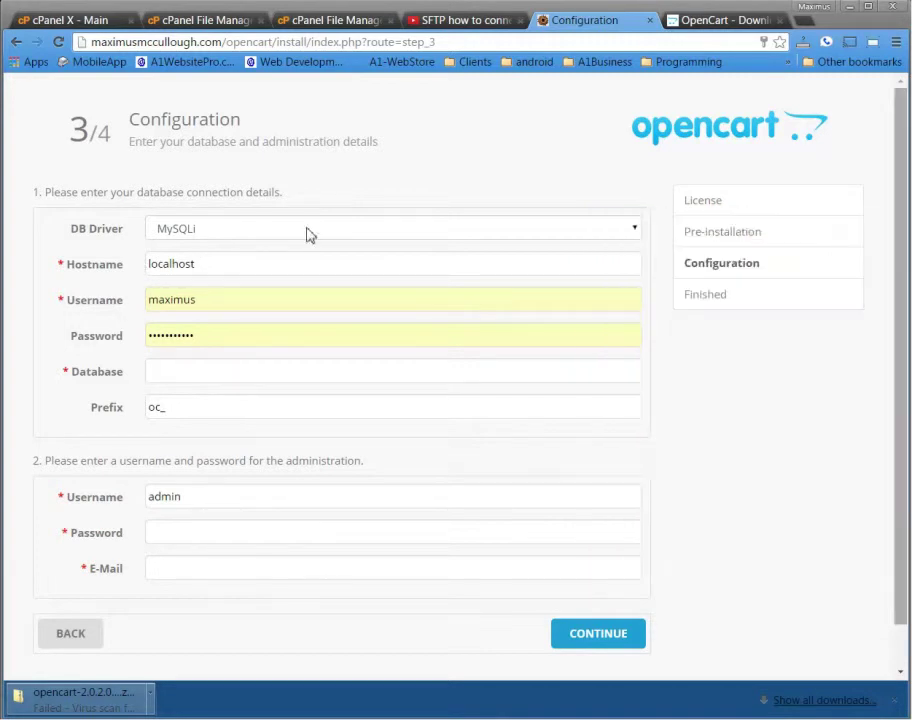
click(226, 234)
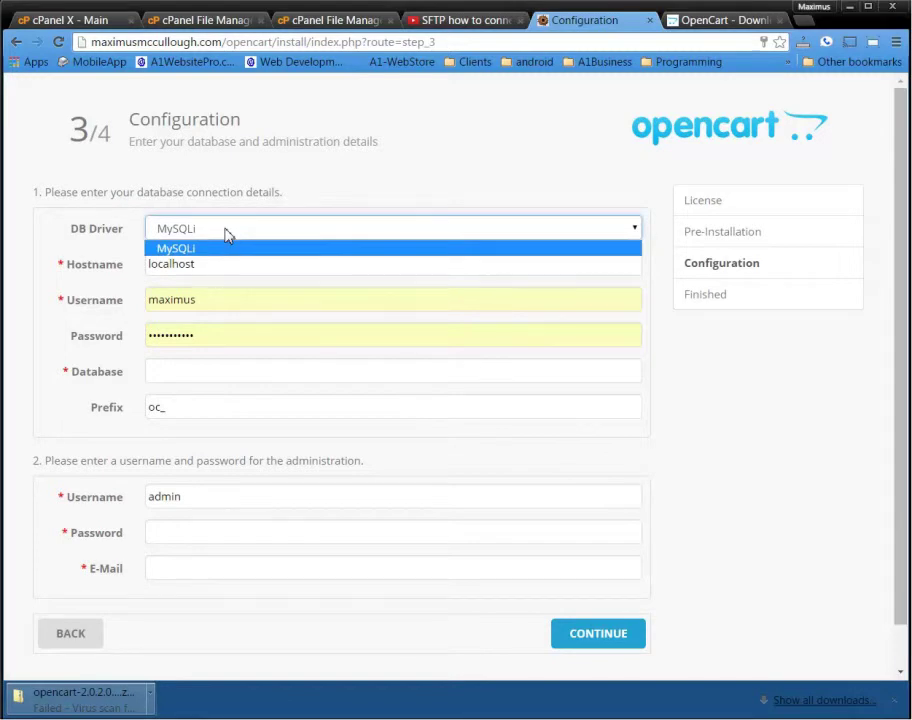
click(226, 234)
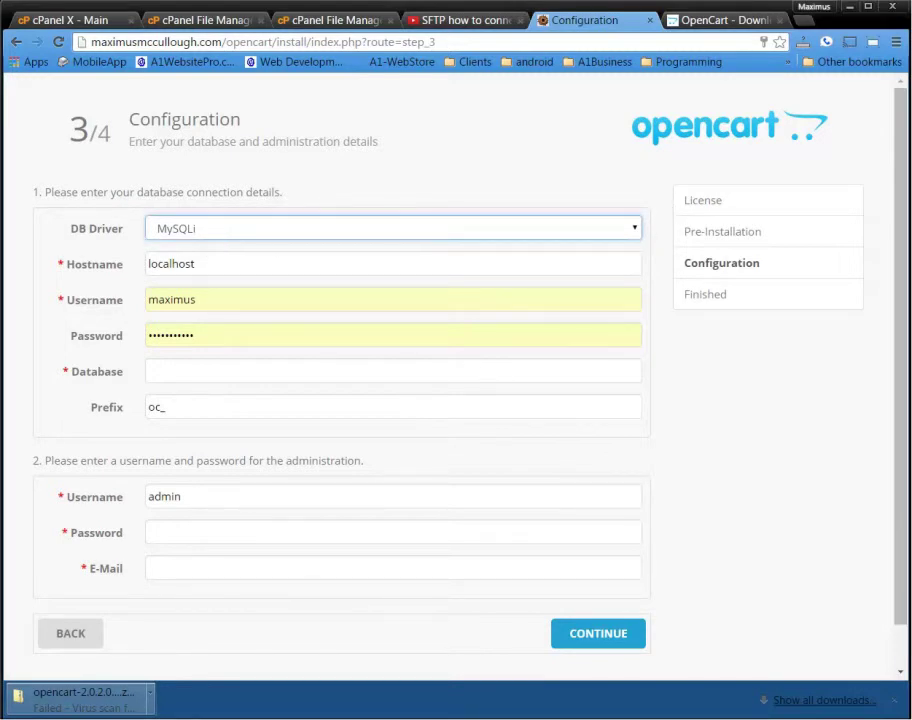
mouse_move(700, 230)
mouse_down()
mouse_move(682, 234)
mouse_move(640, 203)
mouse_up()
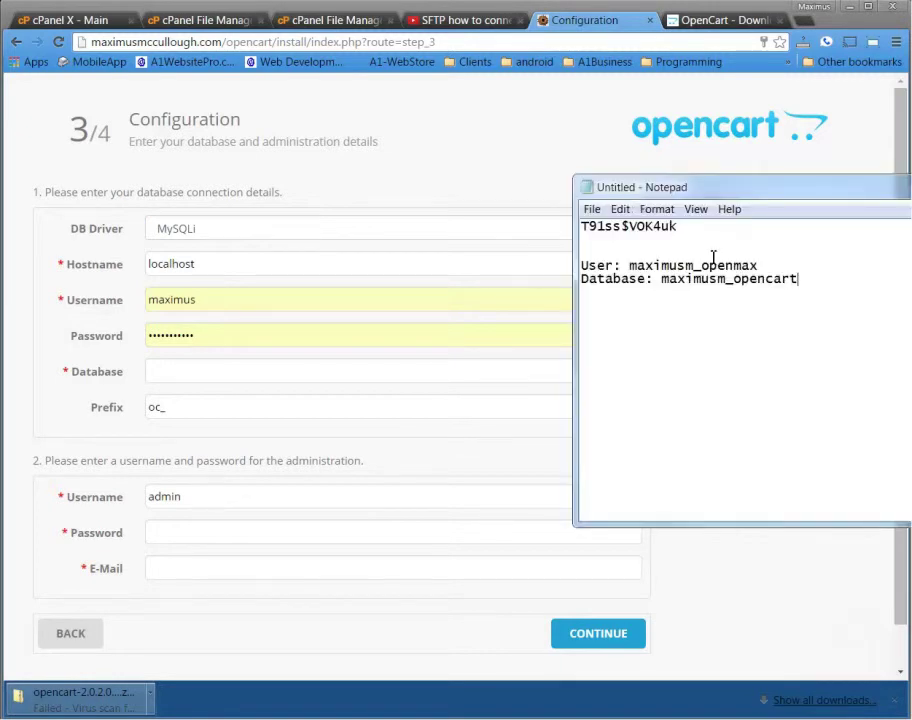
drag(764, 265, 632, 267)
Step: Paste the saved database username and password from Notepad into the Username and Password fields
right_click(644, 267)
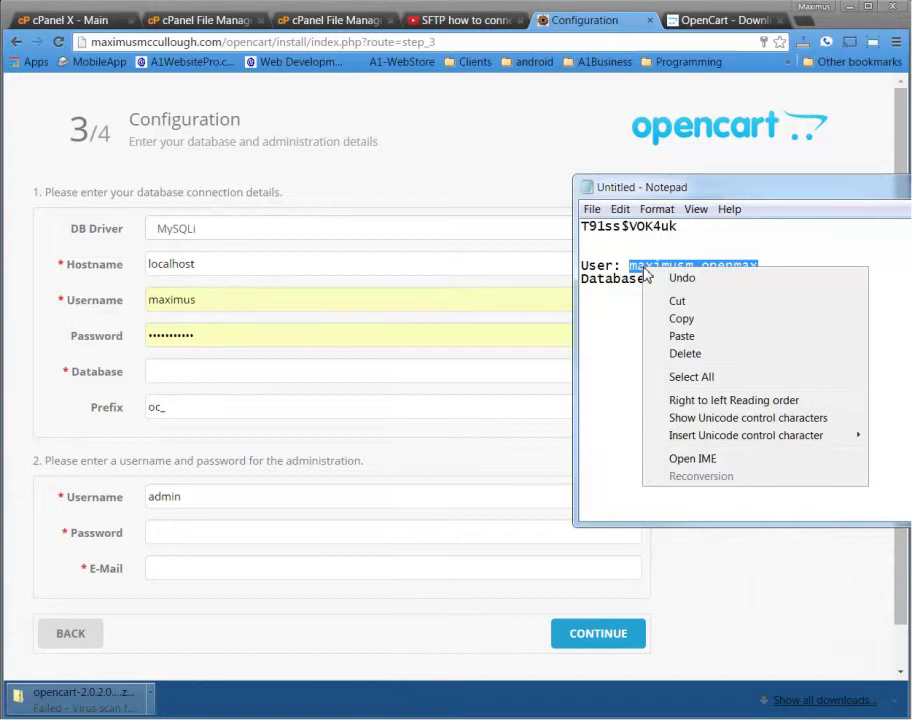
click(682, 318)
drag(218, 301, 110, 303)
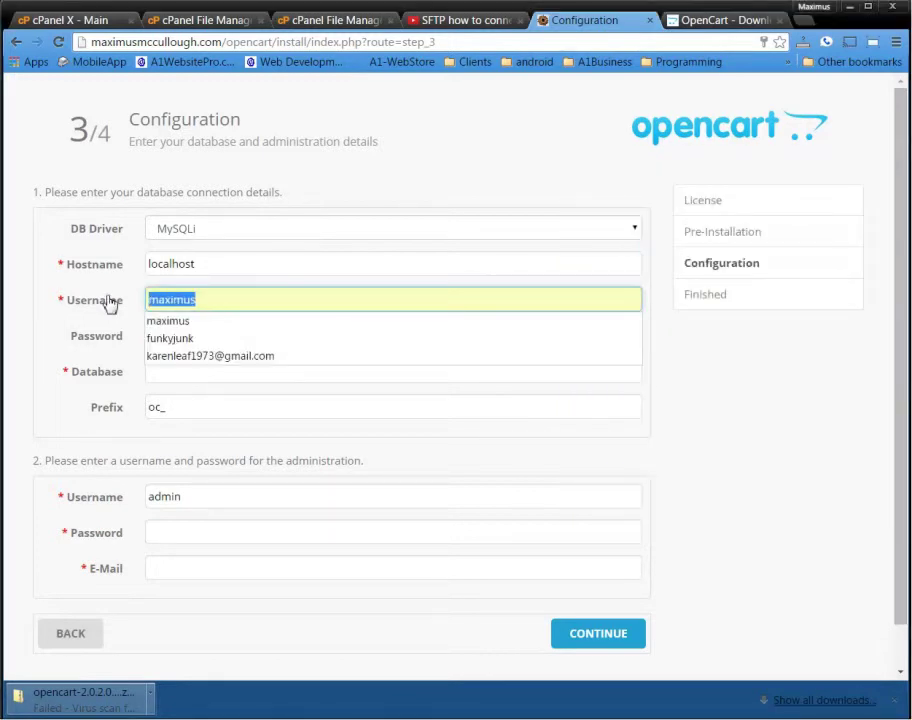
key(ctrl+v)
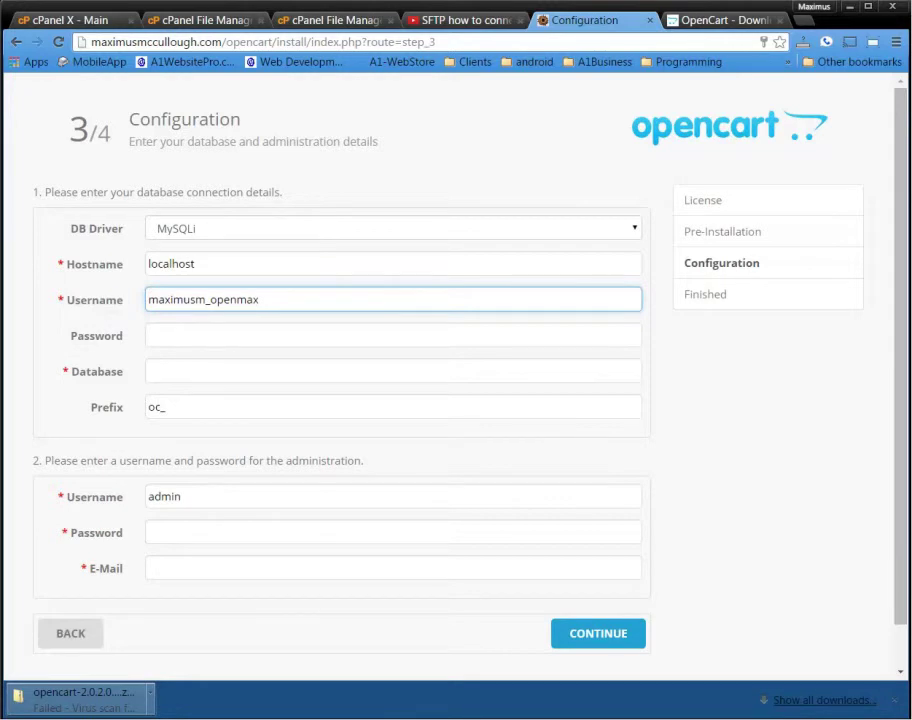
key(alt+Tab)
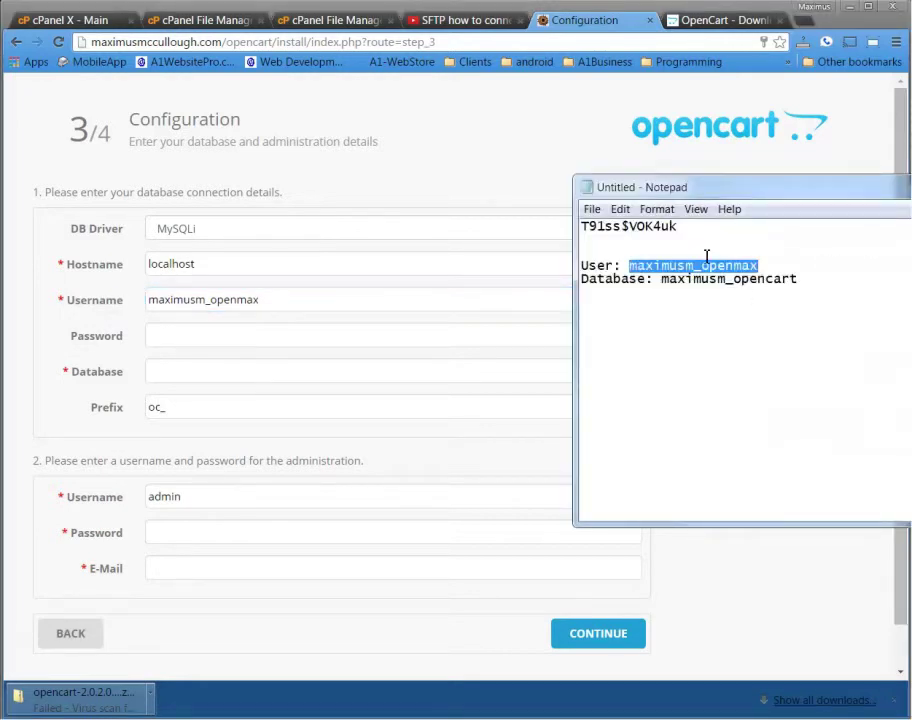
drag(677, 228, 571, 225)
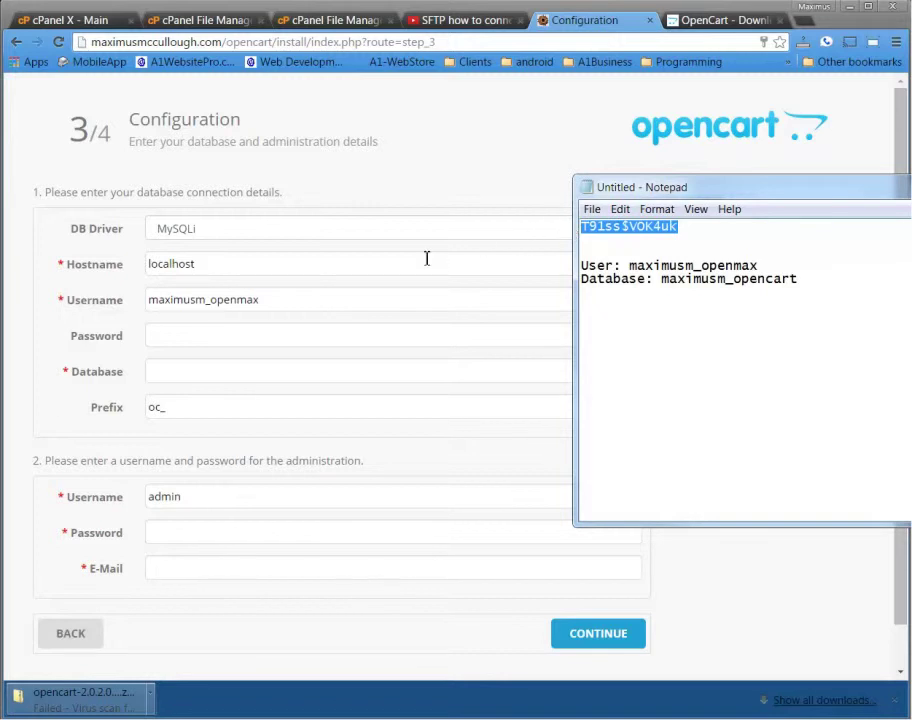
click(185, 337)
key(ctrl+v)
Step: Paste the saved database name into the Database field and change the table prefix to ocart
key(alt+Tab)
drag(802, 279, 666, 281)
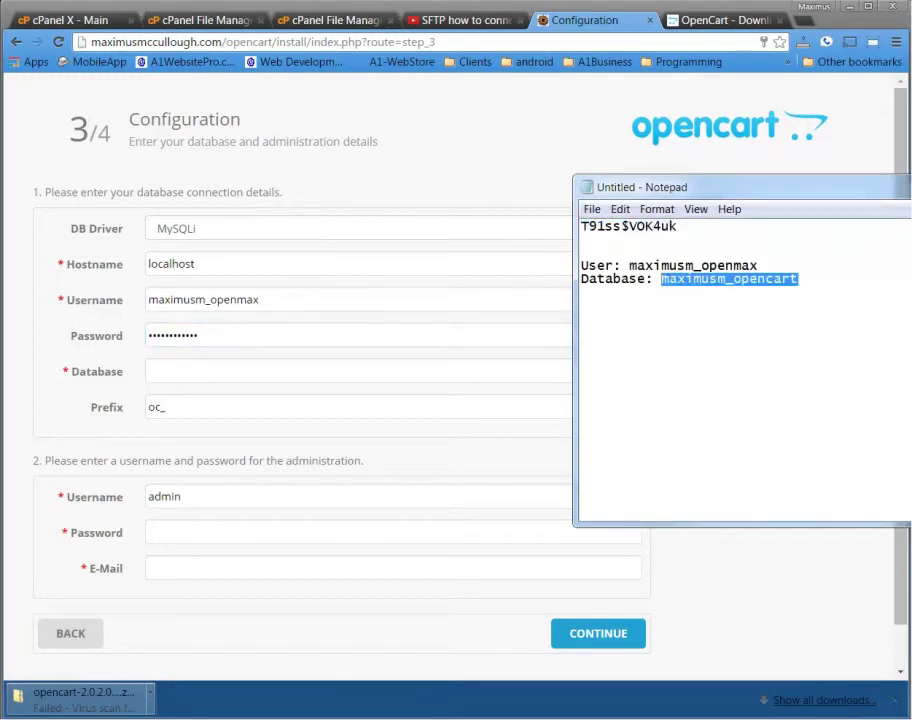
click(186, 372)
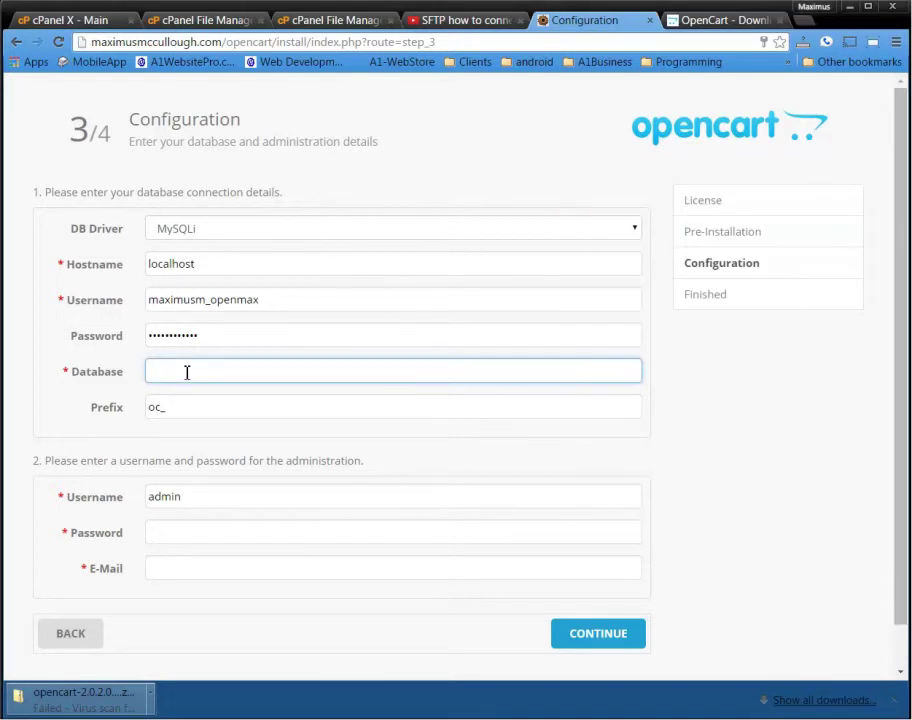
key(ctrl+v)
click(160, 409)
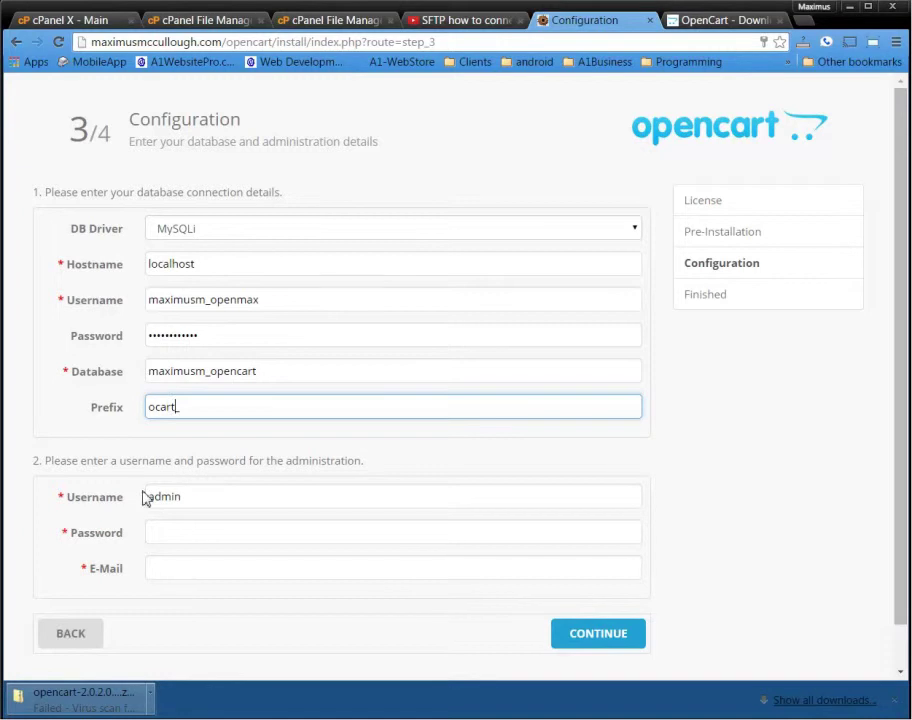
key(BackSpace)
Step: Enter a new admin username and password, accept the autofilled e-mail, and run the installation to step 4/4
click(80, 496)
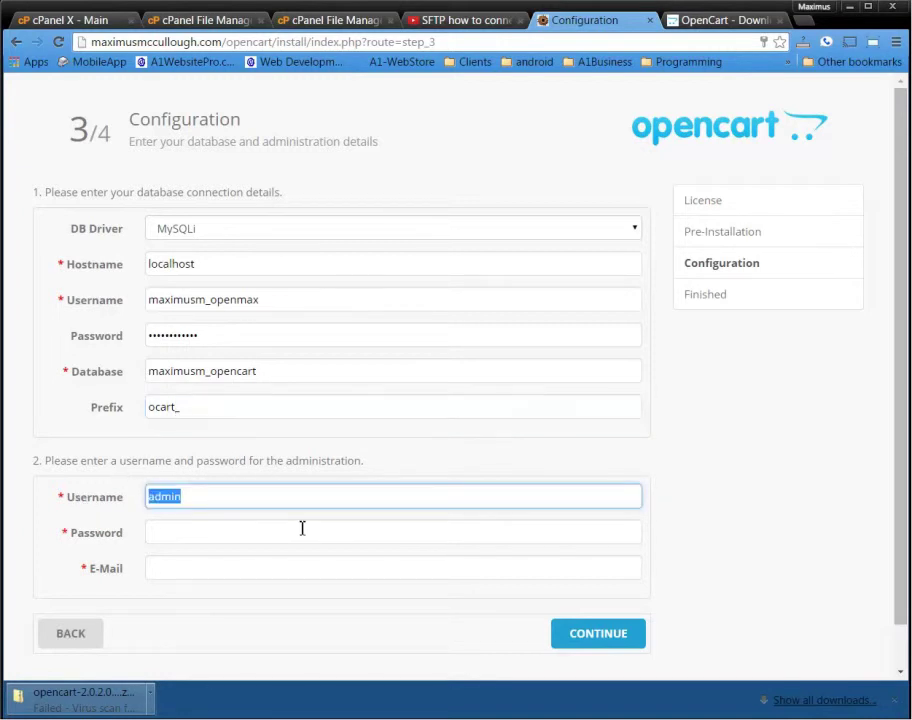
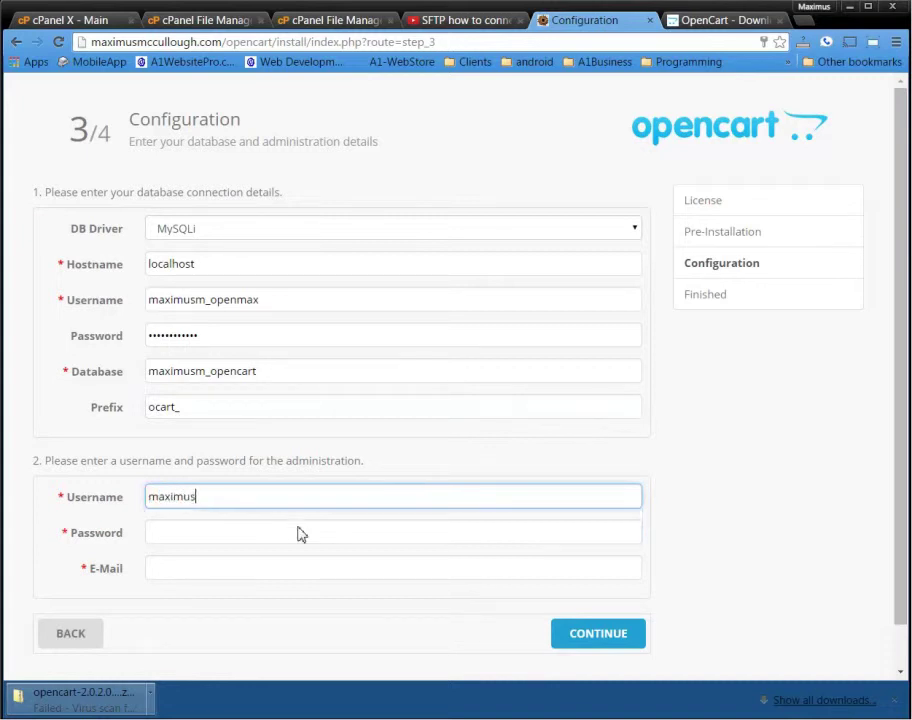
click(301, 533)
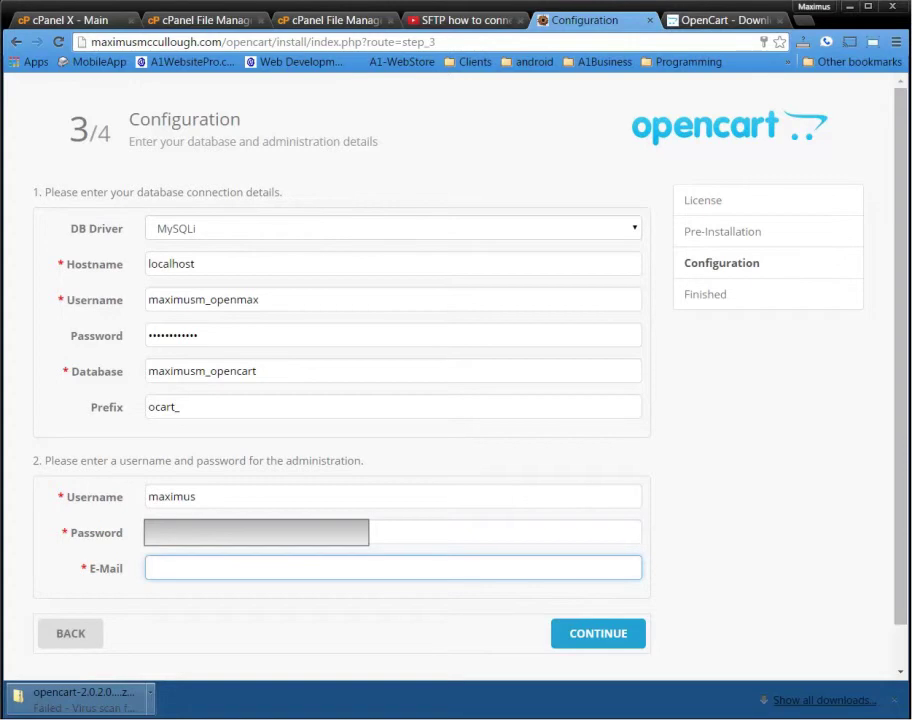
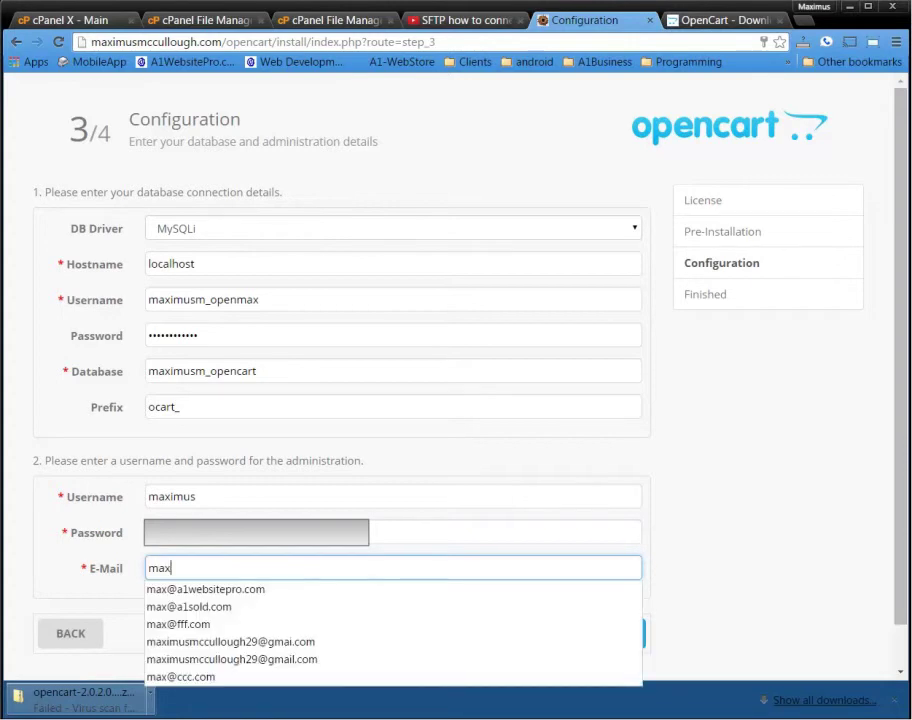
key(Down)
key(Return)
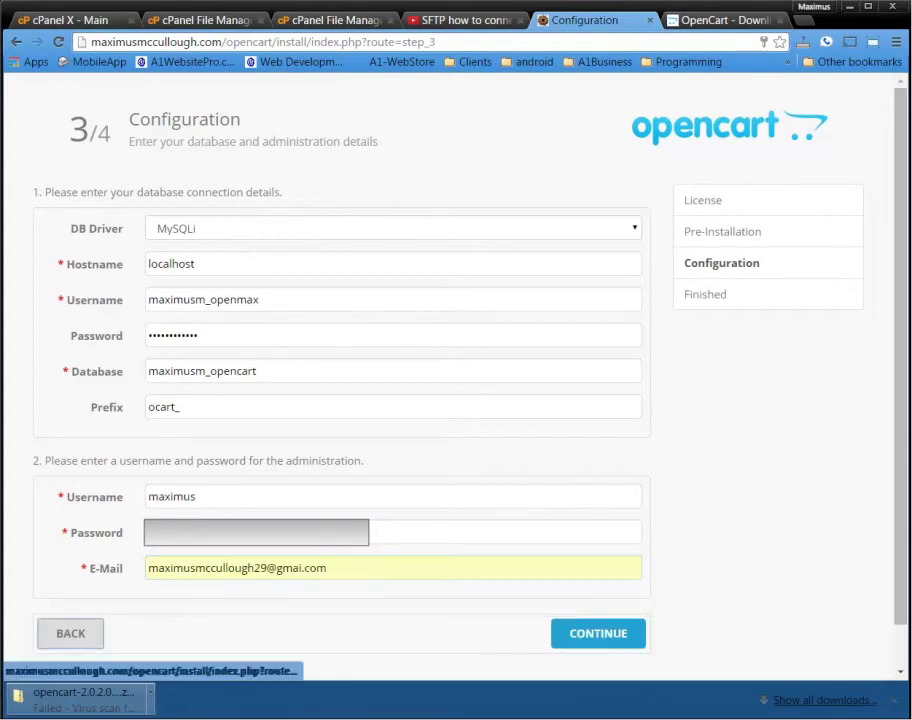
click(608, 646)
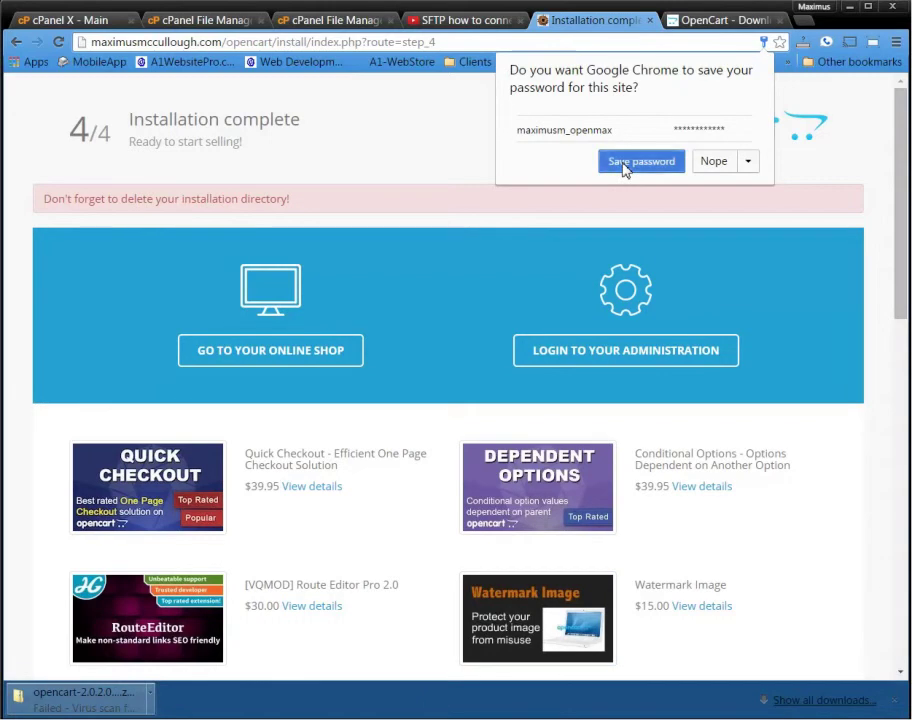
Step: Let Chrome save the site password, highlight the delete-install reminder, and switch to the cPanel main tab
click(623, 164)
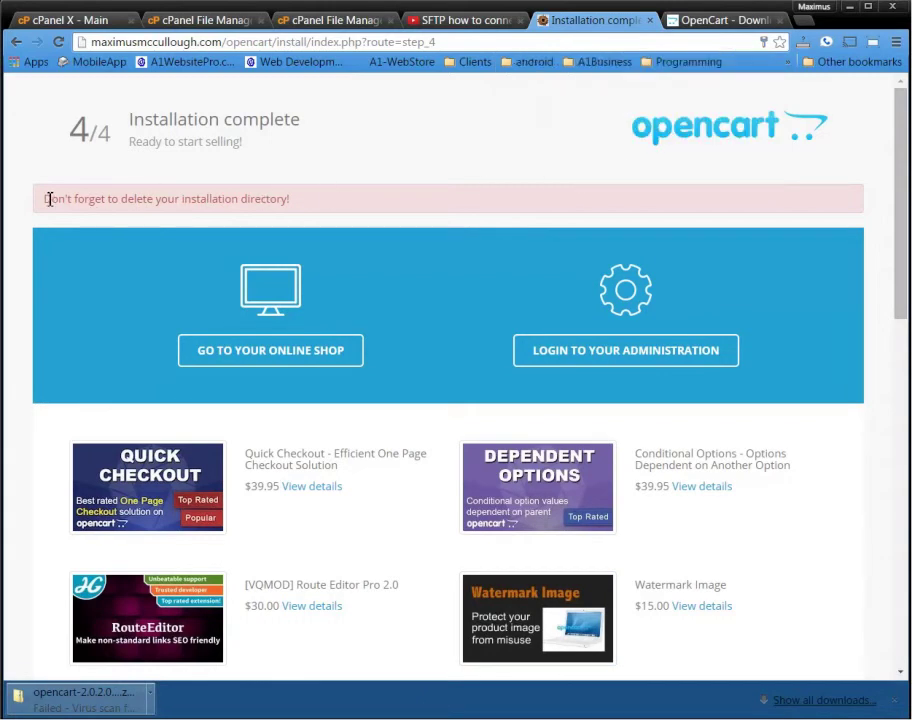
drag(66, 200, 309, 200)
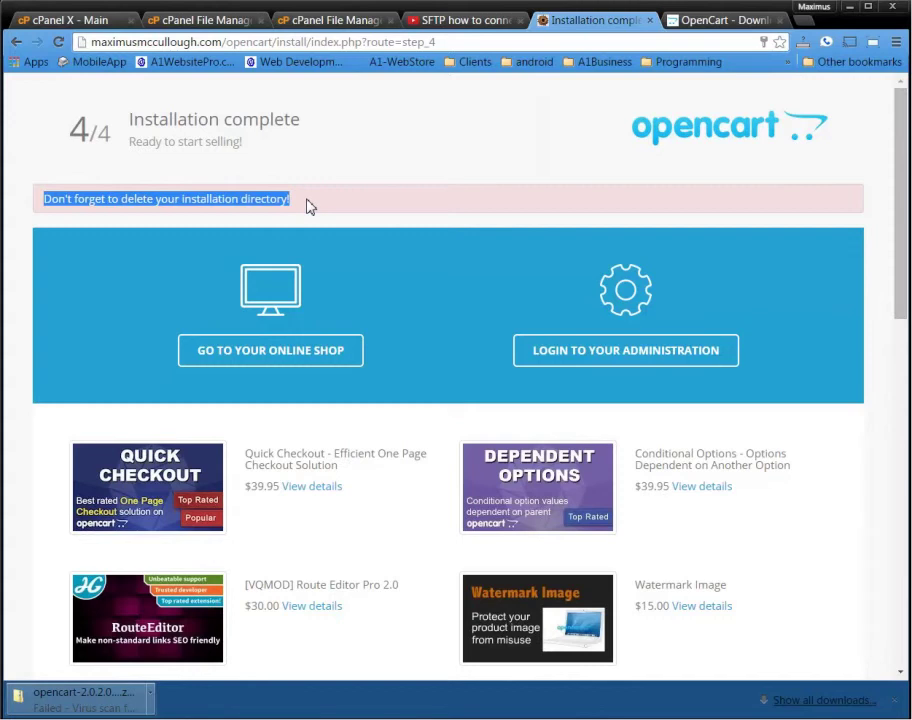
click(59, 22)
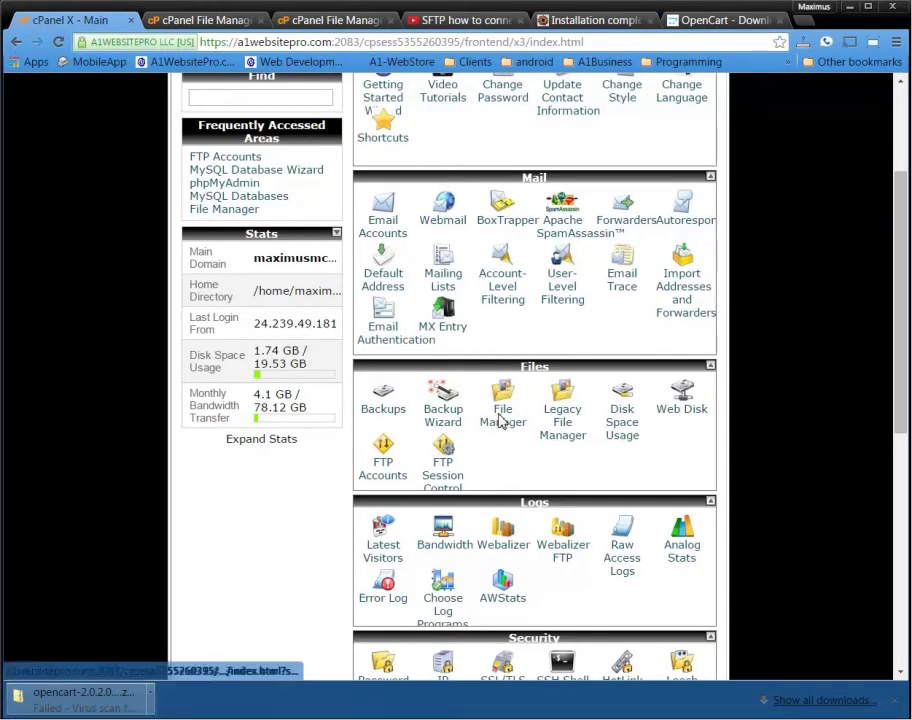
Step: Open File Manager, go into public_html/opencart, and delete the install folder
click(502, 421)
click(449, 480)
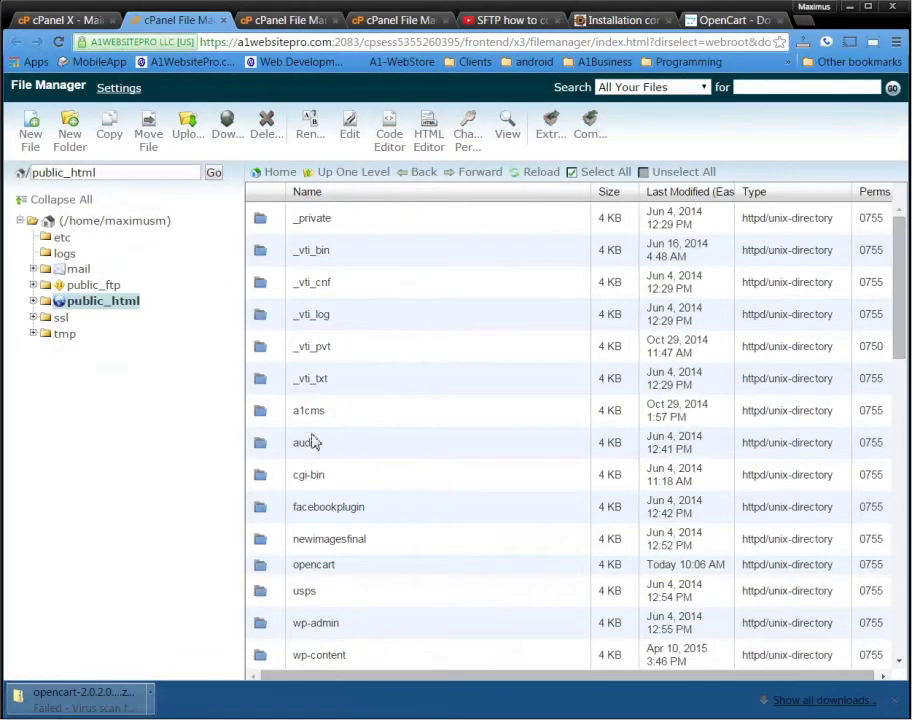
double_click(259, 568)
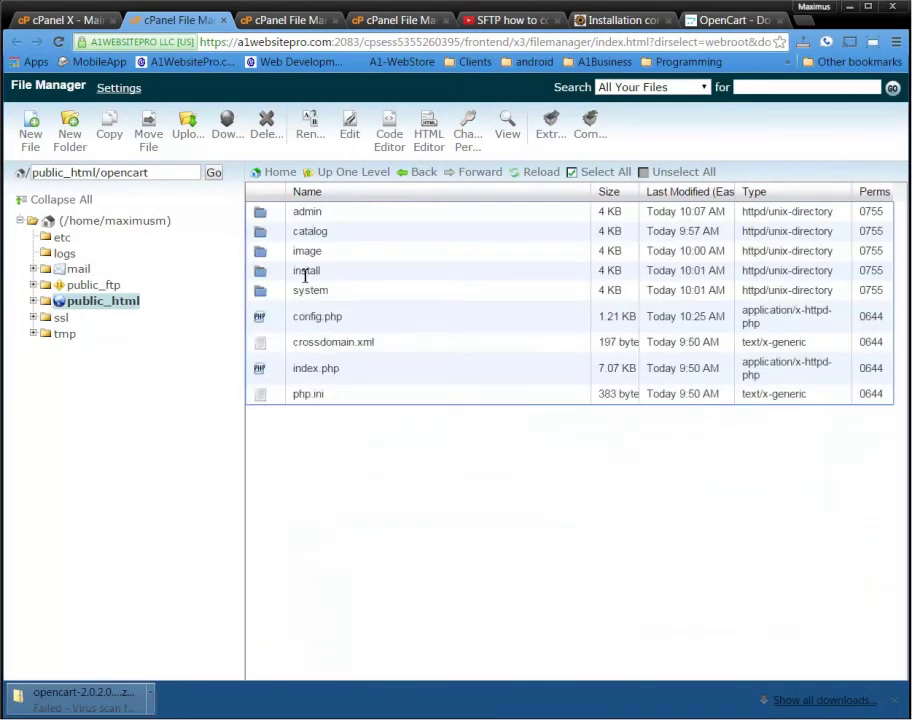
click(263, 278)
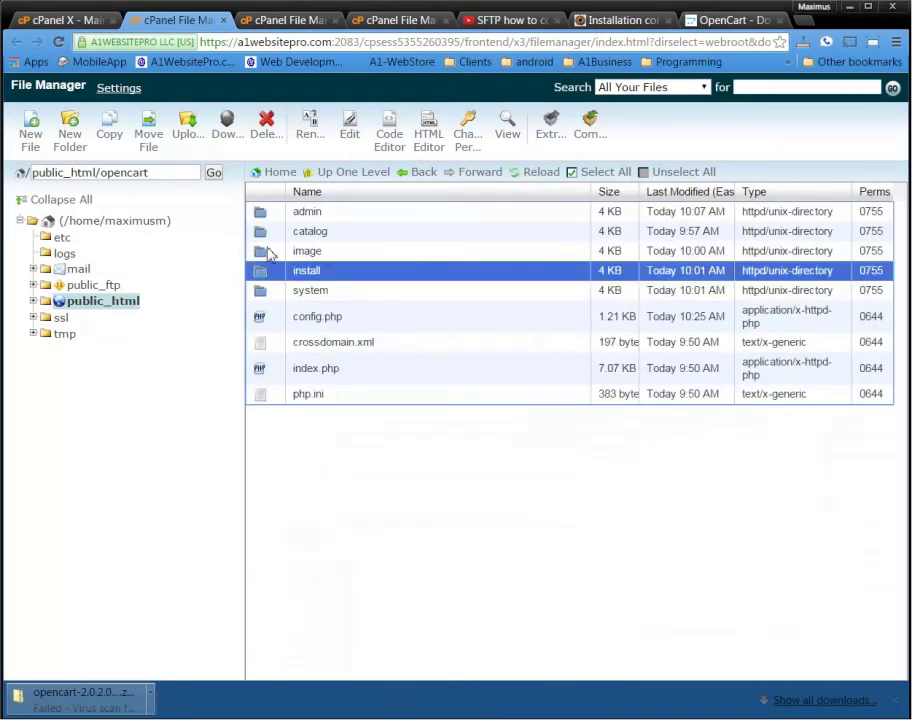
click(264, 136)
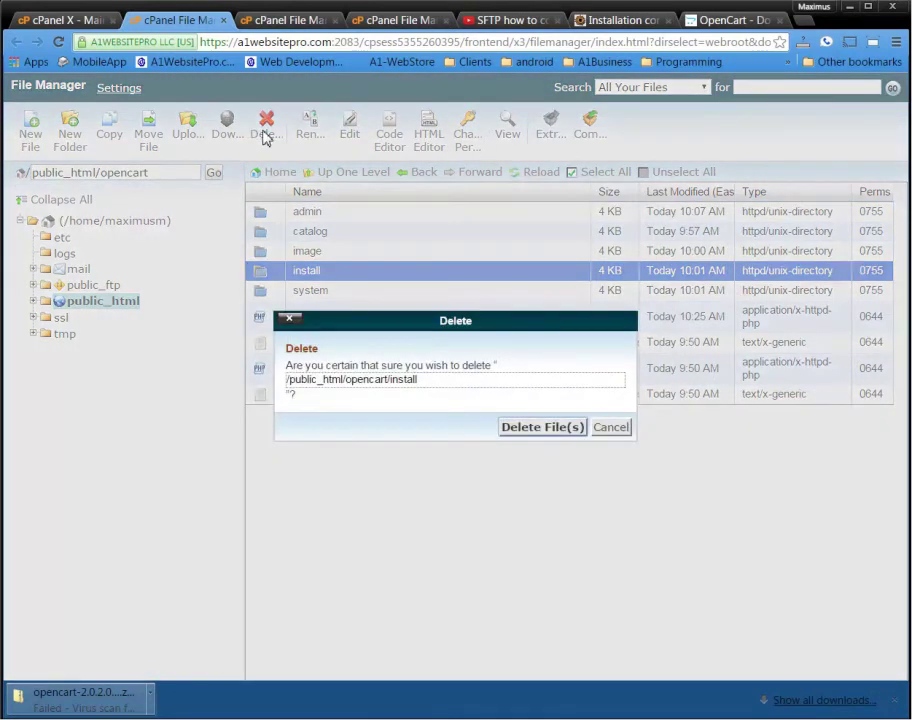
click(524, 430)
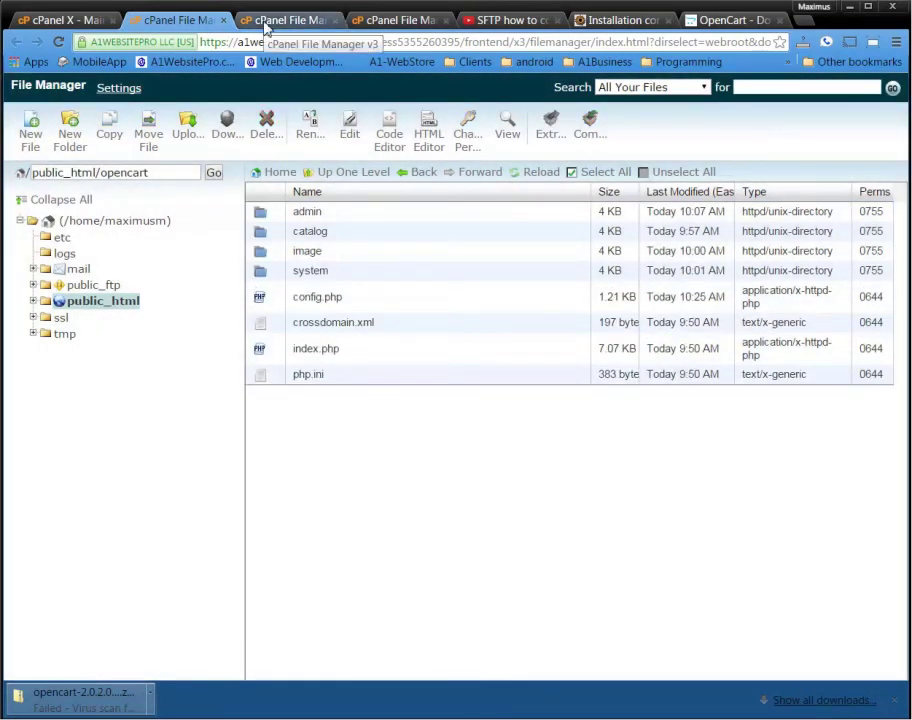
click(695, 20)
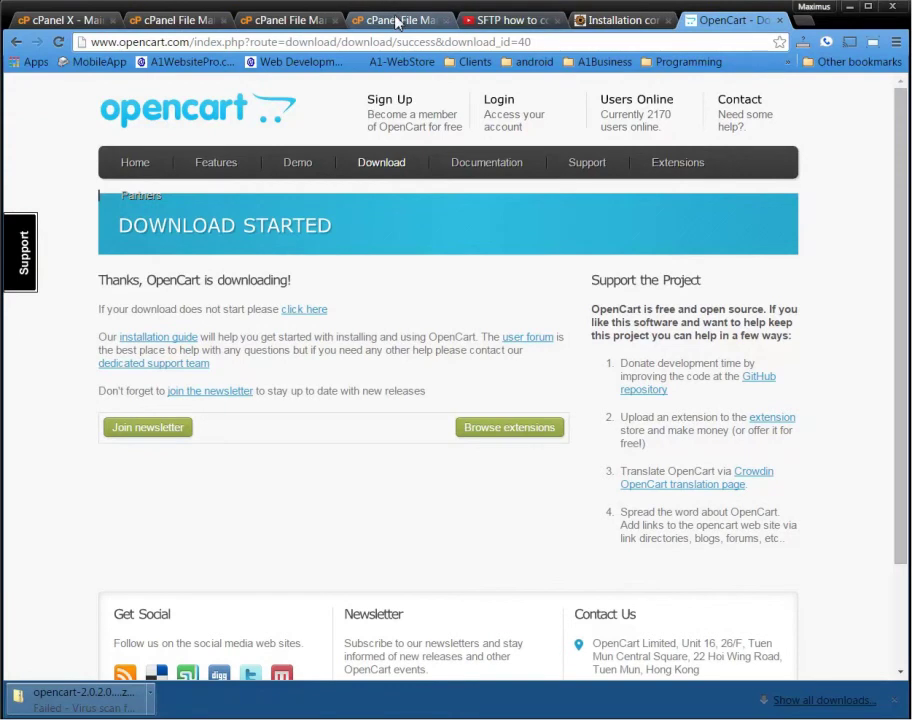
Step: Reload the installer to confirm it's Not Found, then drop install/?route=step_4 from the URL to load the storefront
click(600, 24)
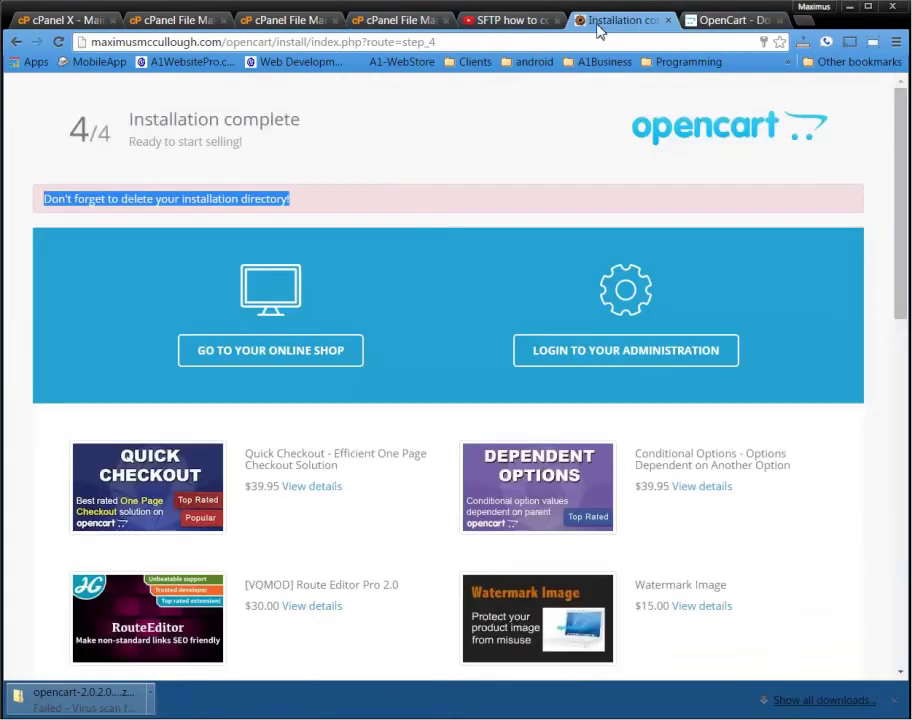
click(175, 193)
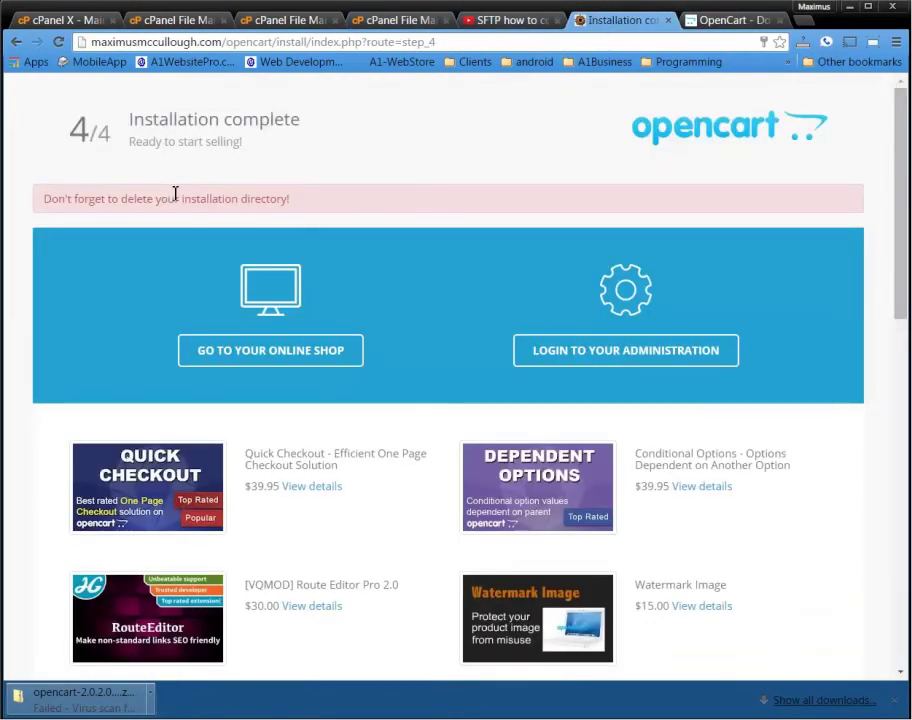
click(58, 41)
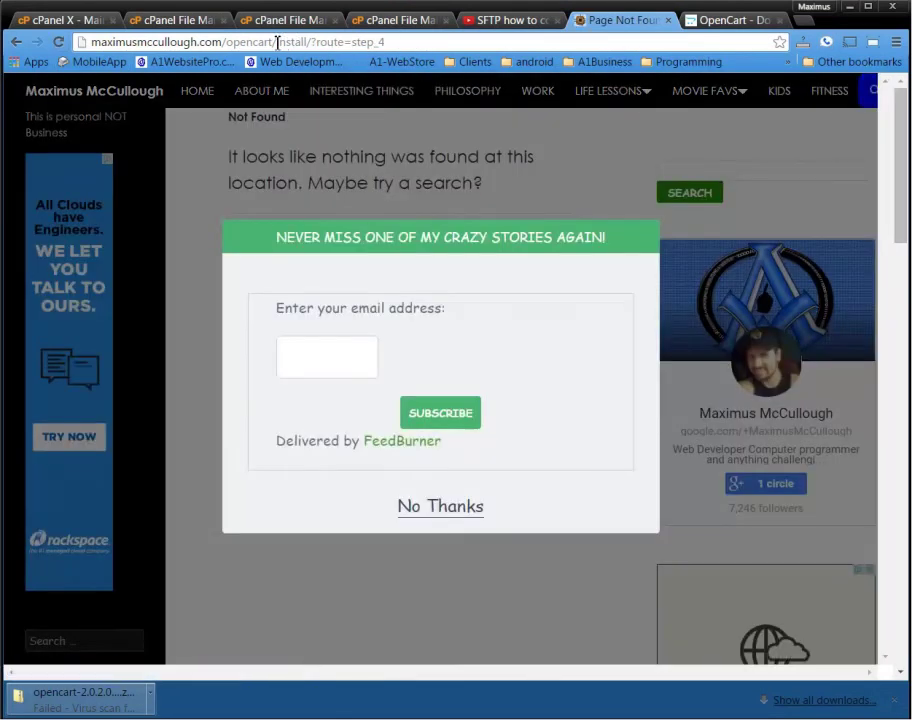
drag(281, 42, 407, 45)
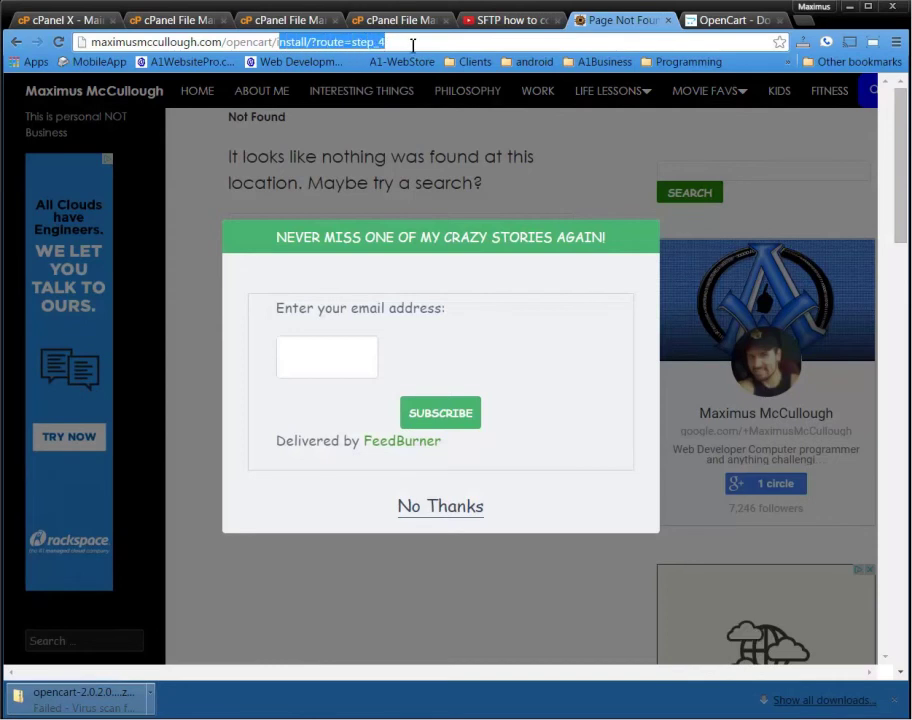
key(BackSpace)
key(Return)
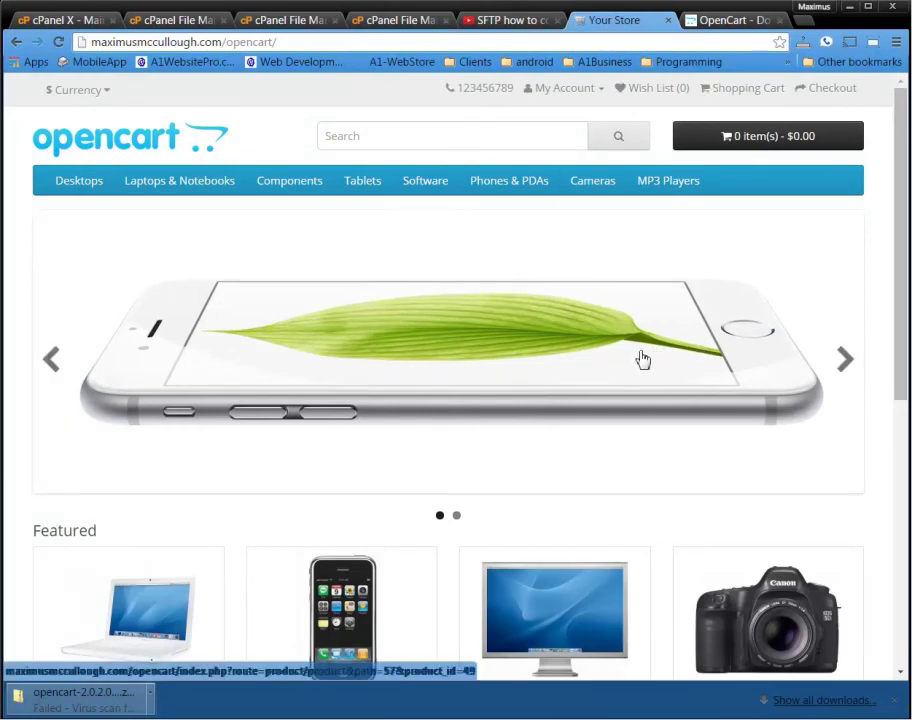
scroll(641, 358, down, 3)
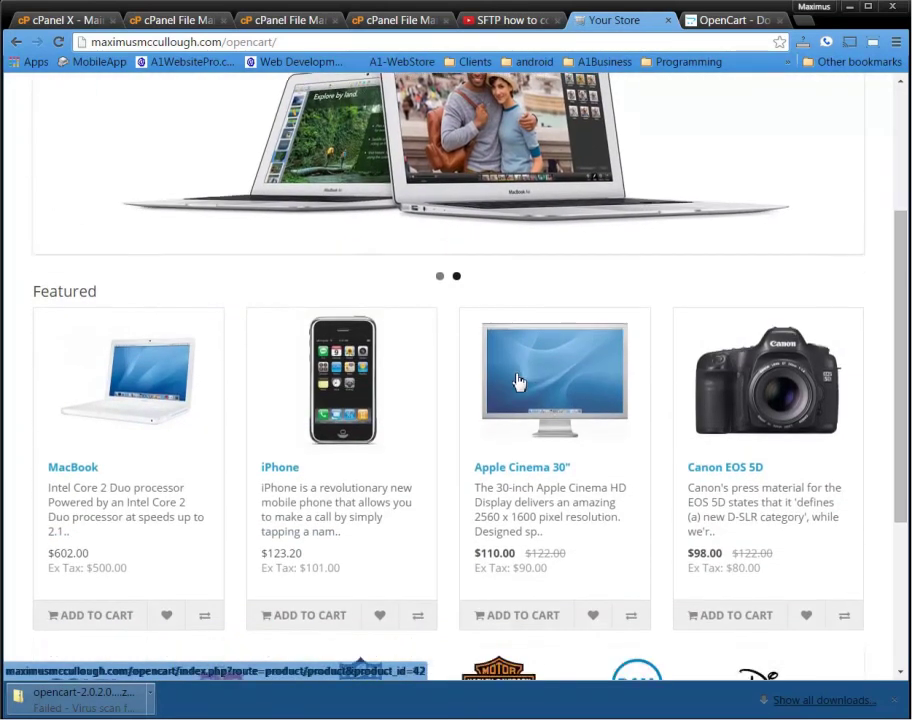
scroll(518, 380, up, 3)
scroll(462, 449, down, 2)
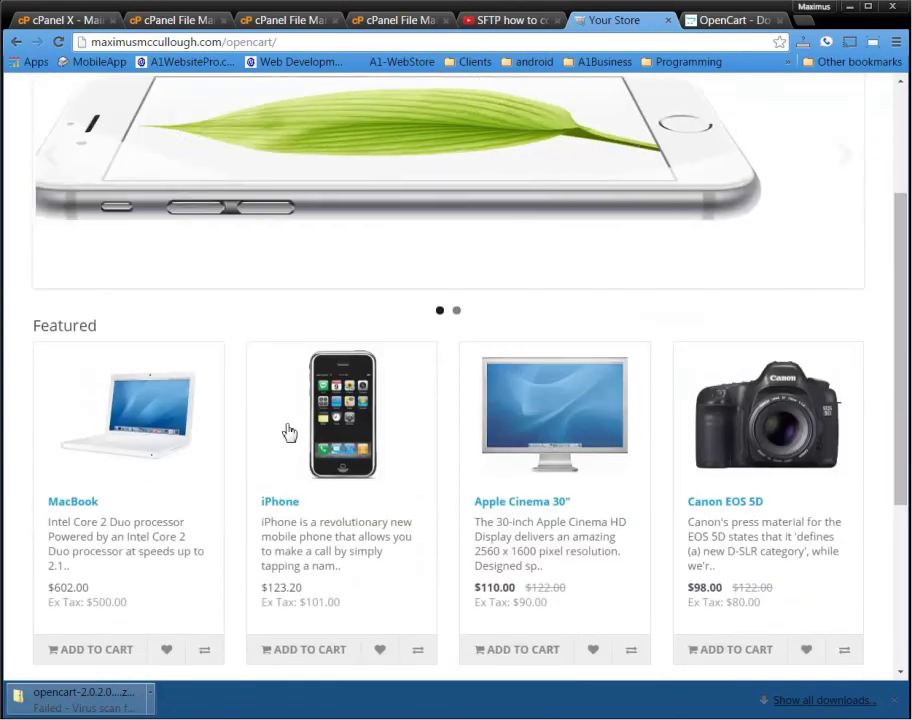
scroll(452, 482, up, 3)
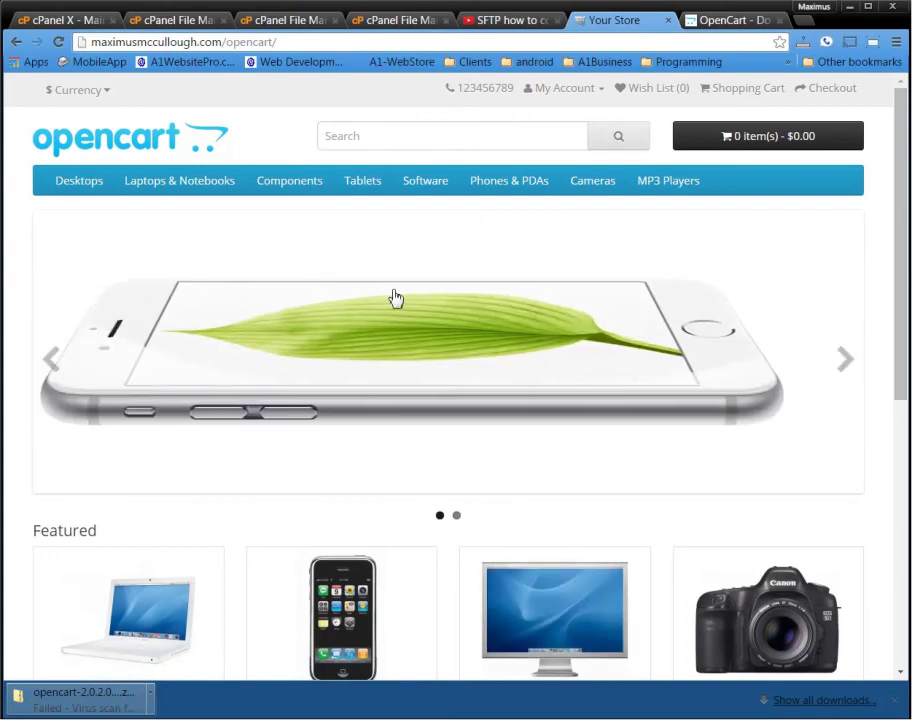
scroll(428, 513, down, 3)
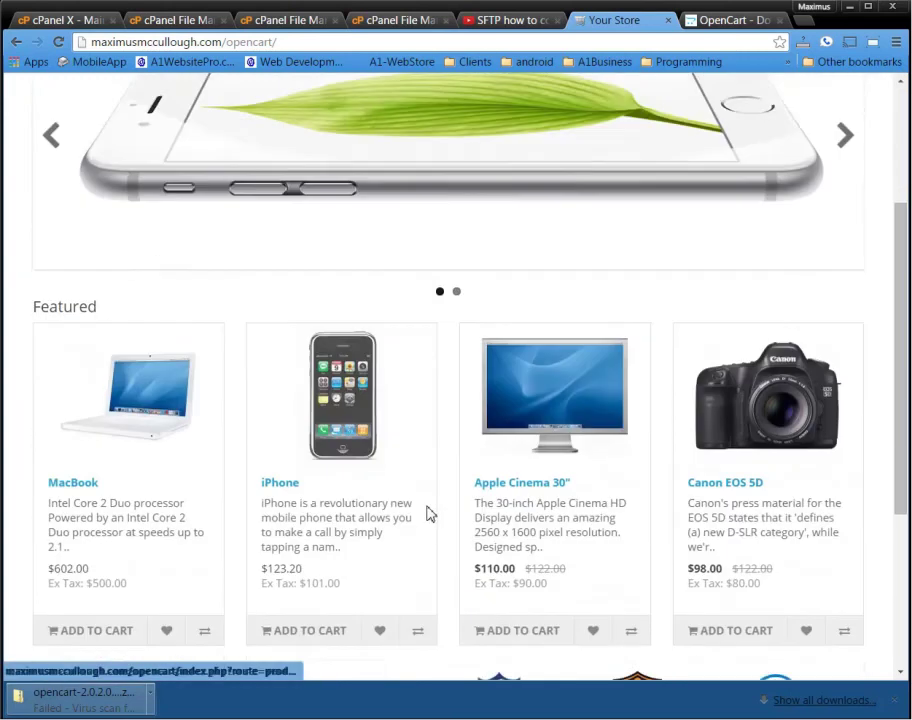
scroll(480, 478, down, 3)
scroll(470, 460, up, 6)
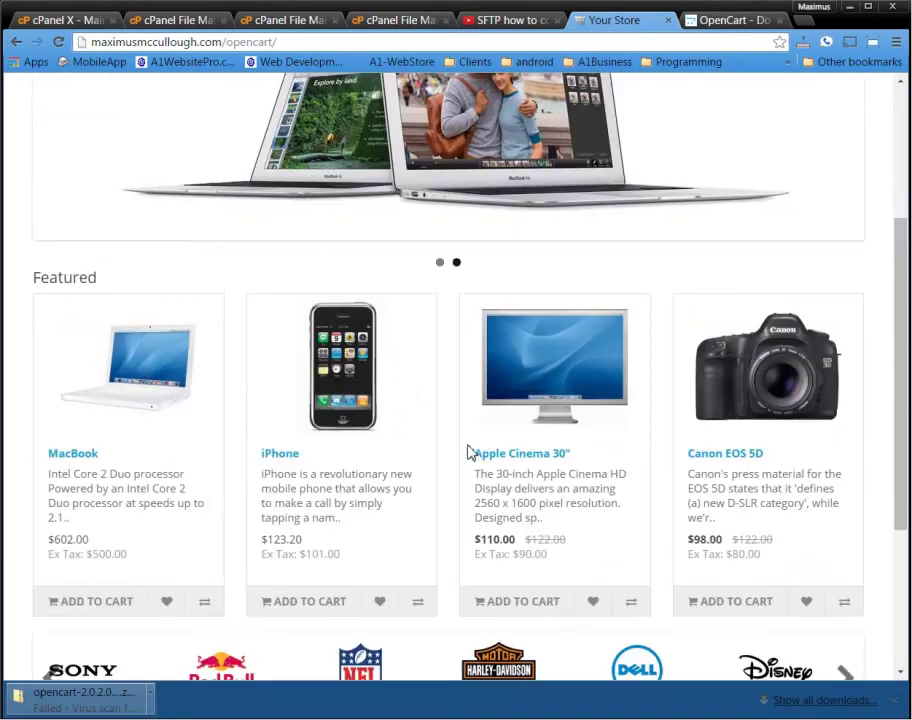